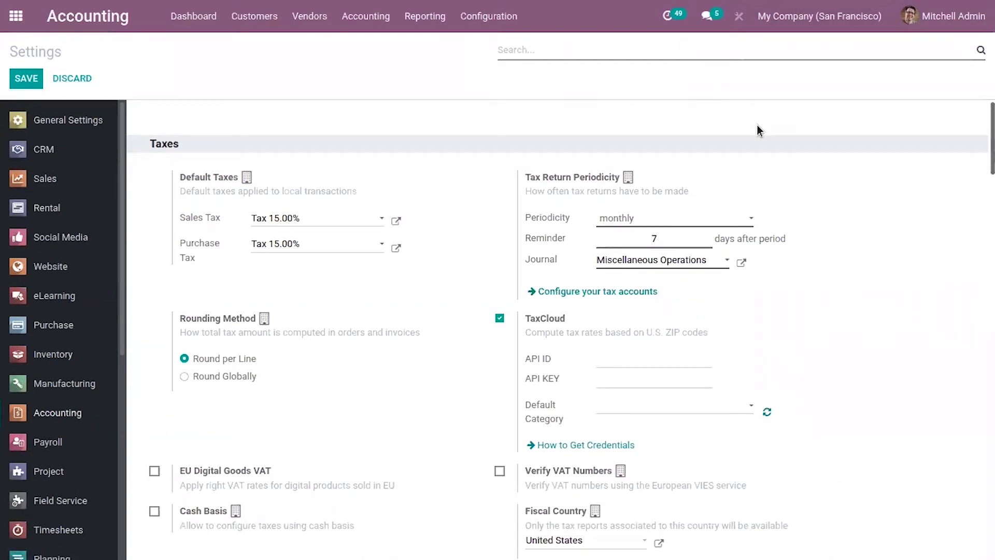
- Filter Accounting settings with 'ele' to confirm Mexican Electronic Invoicing is enabled, then return to the apps menu
{"action": "scroll", "coordinate": [459, 236], "scroll_direction": "down", "scroll_amount": 5}
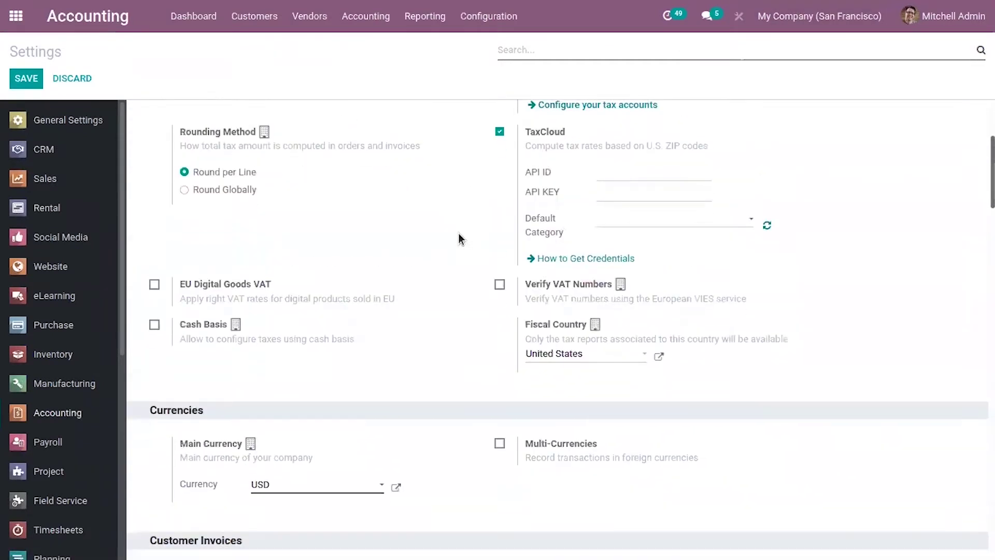
{"action": "scroll", "coordinate": [458, 236], "scroll_direction": "down", "scroll_amount": 7}
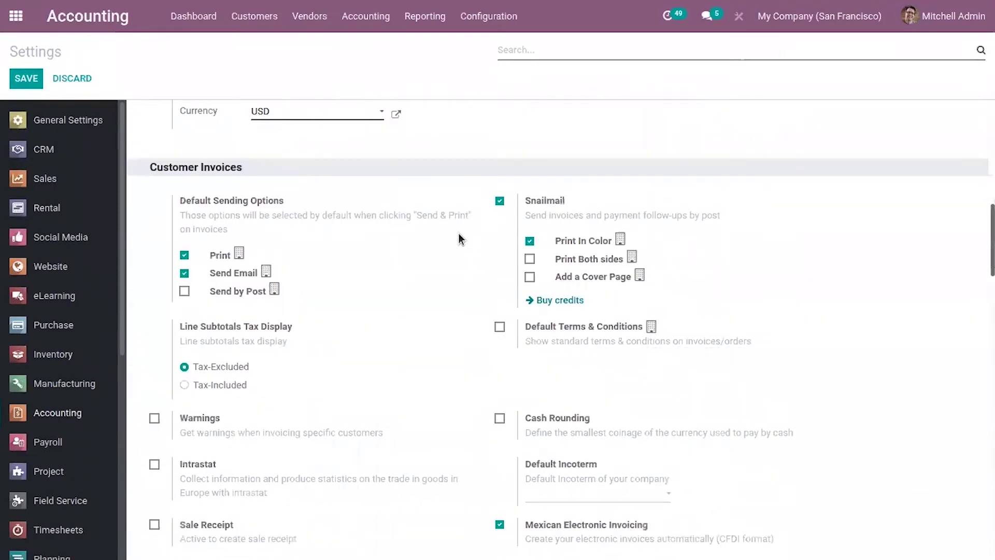
{"action": "scroll", "coordinate": [459, 236], "scroll_direction": "down", "scroll_amount": 4}
{"action": "scroll", "coordinate": [458, 238], "scroll_direction": "down", "scroll_amount": 6}
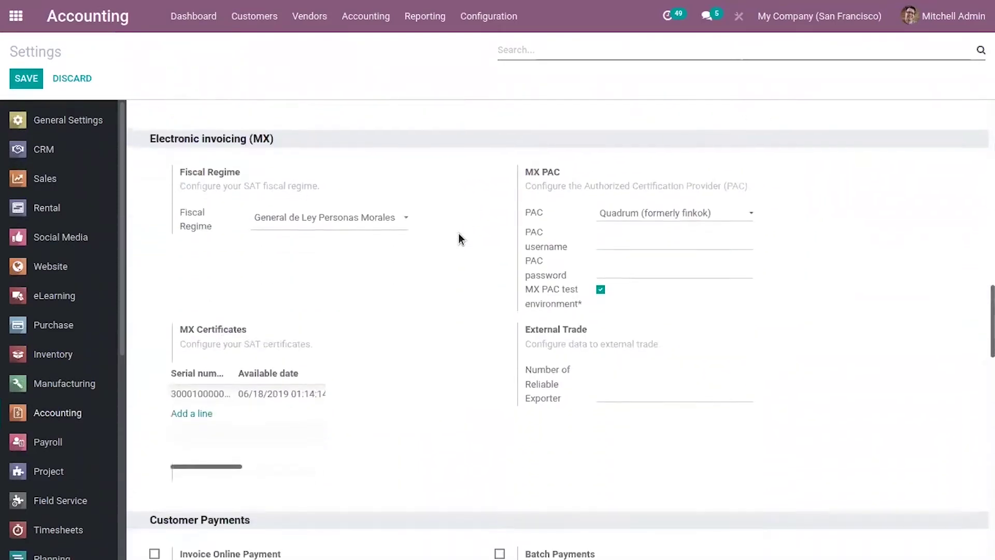
{"action": "scroll", "coordinate": [458, 238], "scroll_direction": "down", "scroll_amount": 1}
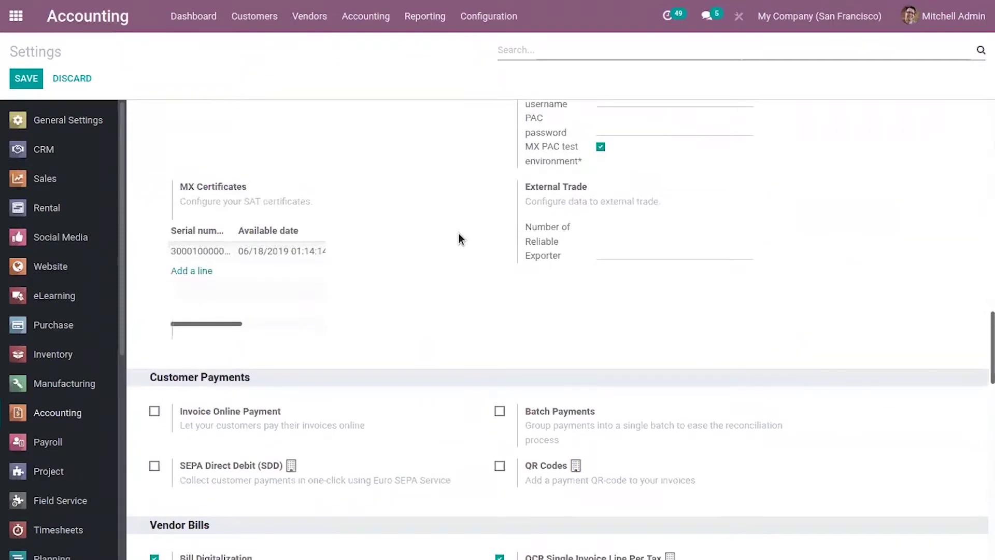
{"action": "scroll", "coordinate": [458, 239], "scroll_direction": "up", "scroll_amount": 3}
{"action": "scroll", "coordinate": [458, 232], "scroll_direction": "up", "scroll_amount": 3}
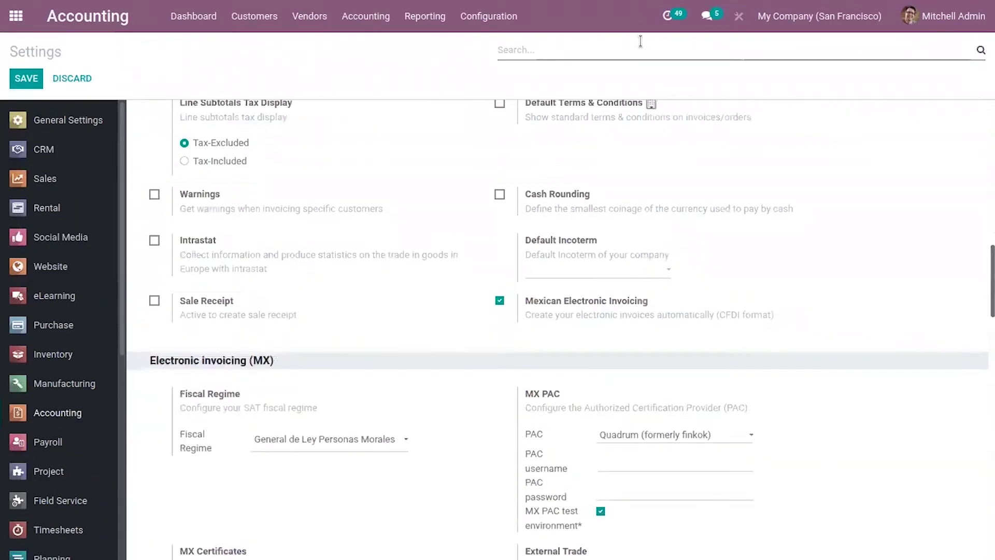
{"action": "type", "text": "e"}
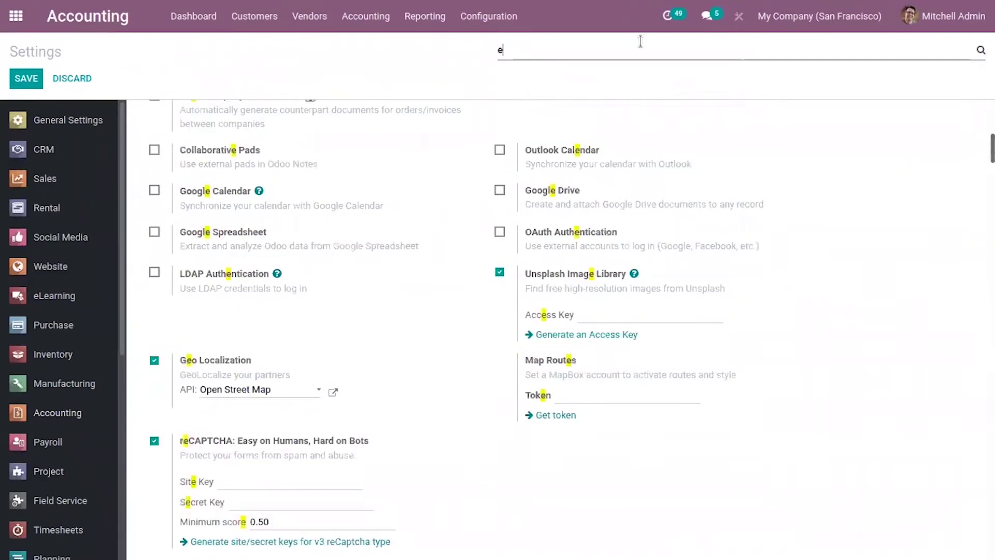
{"action": "type", "text": "l"}
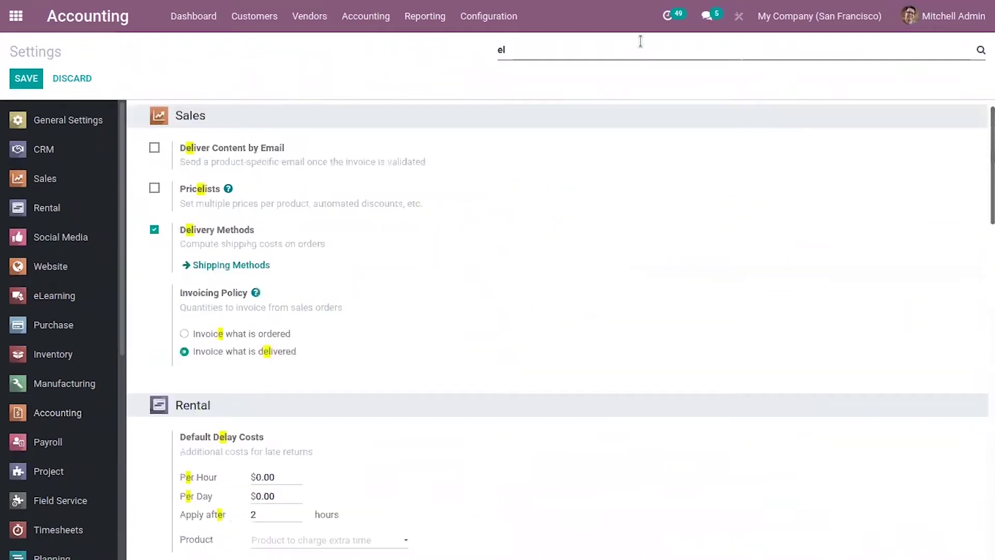
{"action": "type", "text": "ec"}
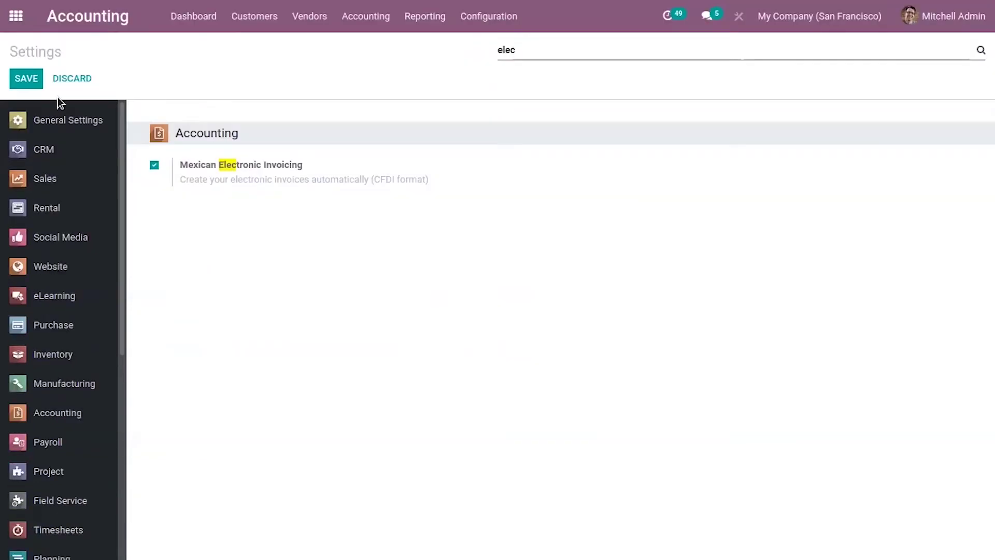
{"action": "left_click", "coordinate": [25, 26]}
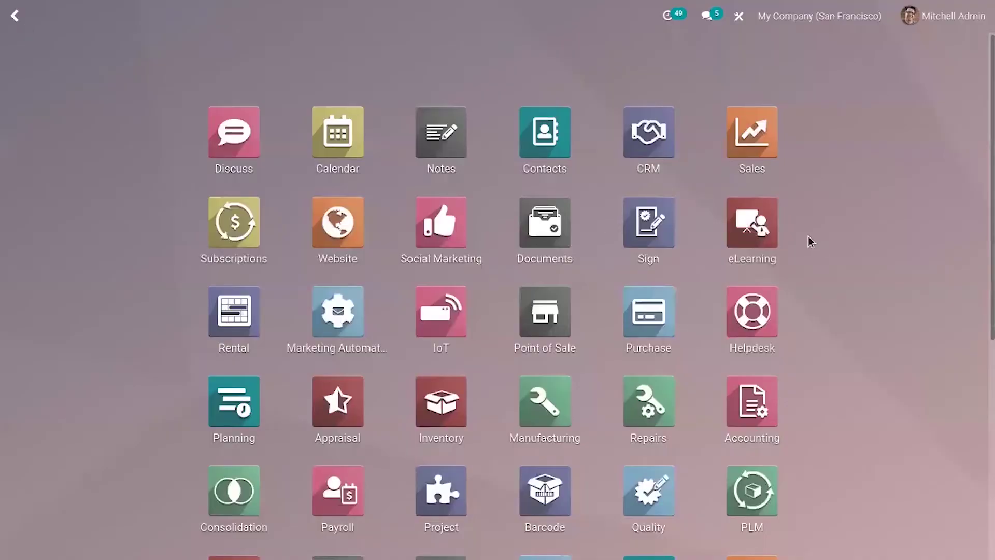
- In Manage Companies, replace Cybrosys Technologies' VAT 234234 with the Mexican RFC and save
{"action": "scroll", "coordinate": [808, 240], "scroll_direction": "down", "scroll_amount": 4}
{"action": "scroll", "coordinate": [807, 240], "scroll_direction": "down", "scroll_amount": 3}
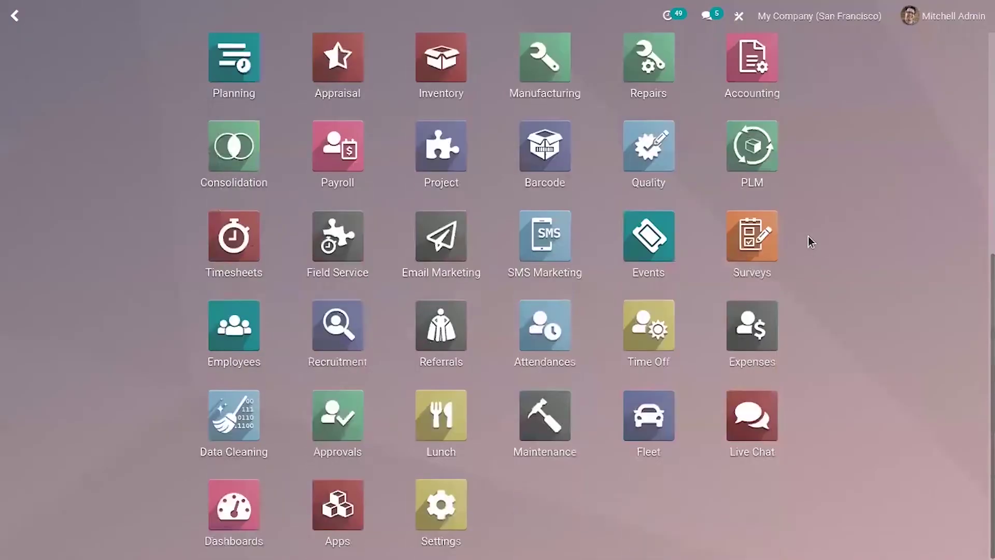
{"action": "left_click", "coordinate": [420, 506]}
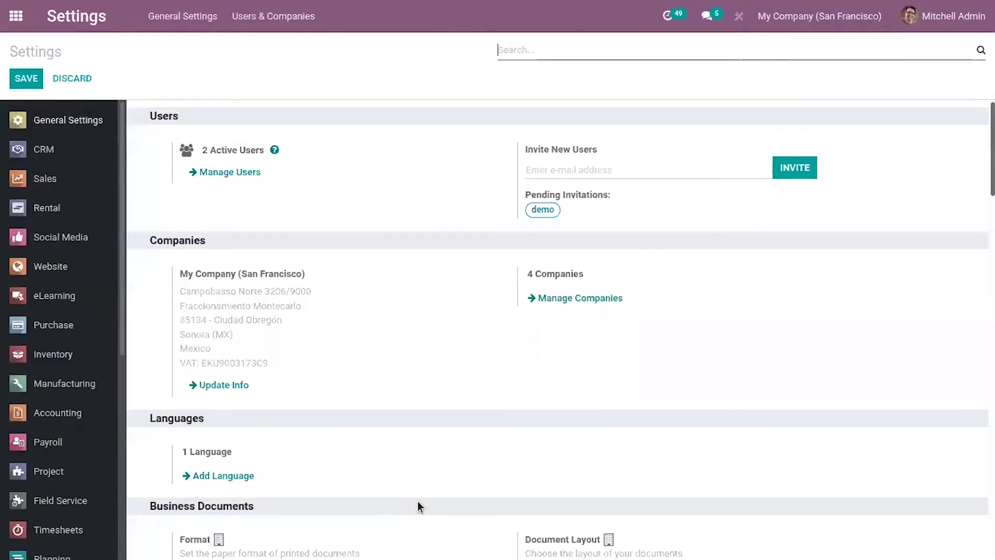
{"action": "left_click", "coordinate": [610, 306]}
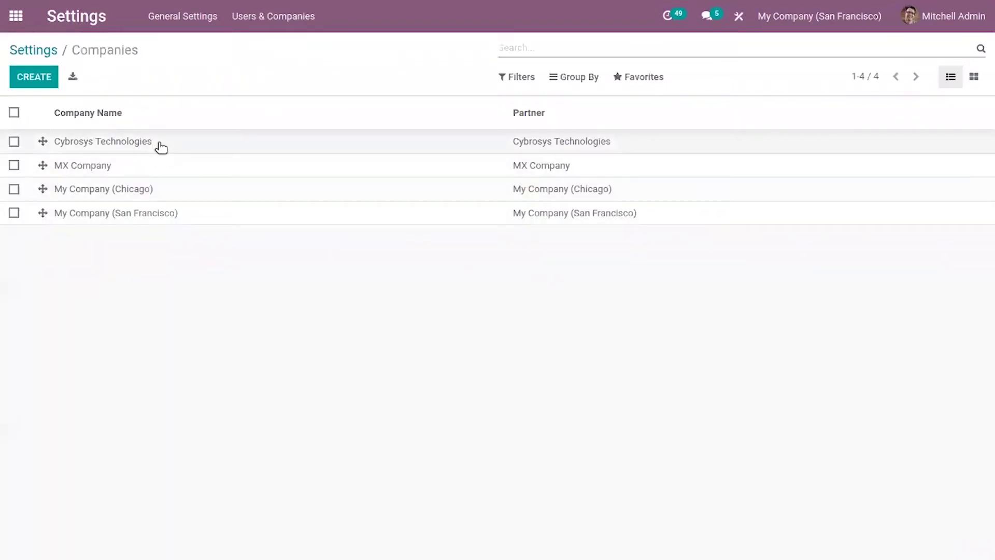
{"action": "left_click", "coordinate": [162, 142]}
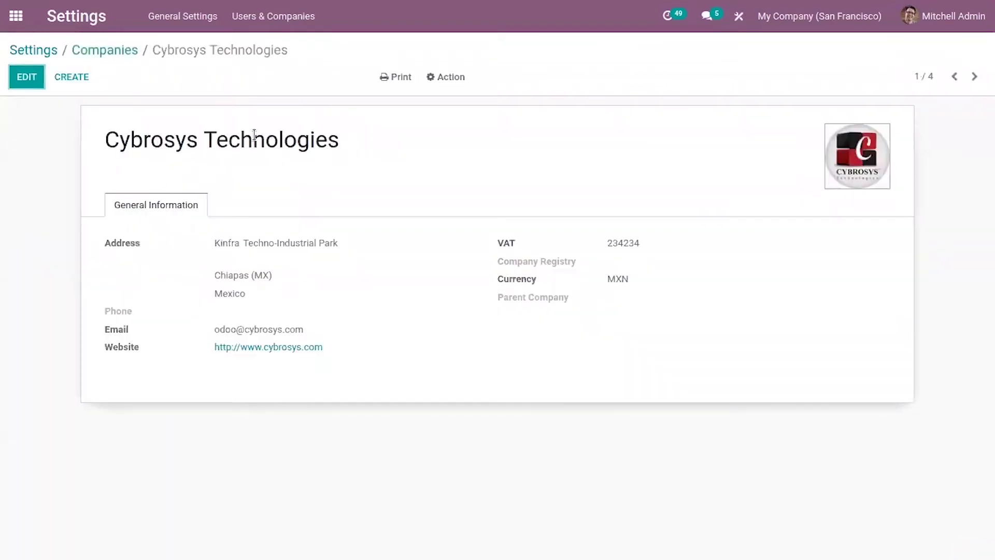
{"action": "left_click", "coordinate": [25, 78]}
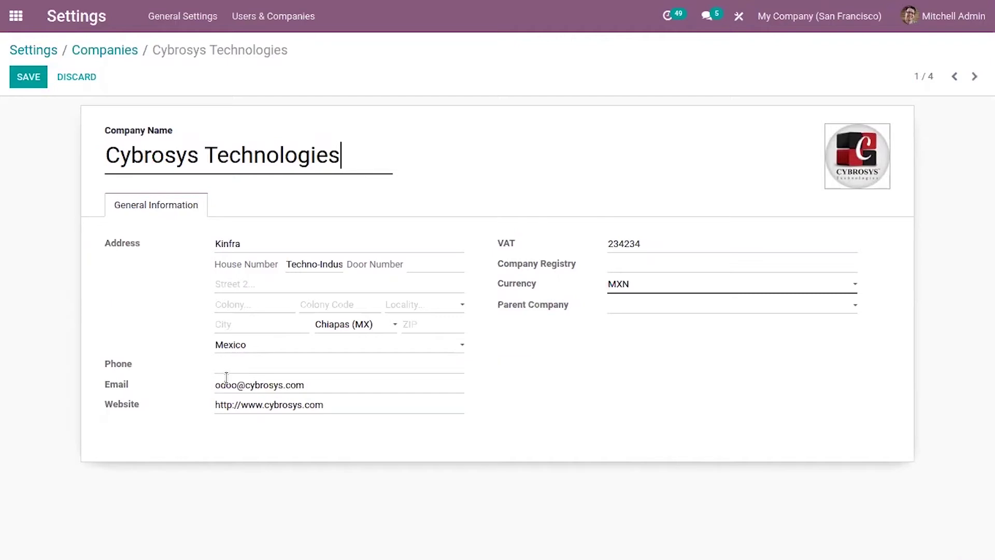
{"action": "left_click_drag", "start_coordinate": [641, 243], "coordinate": [607, 243]}
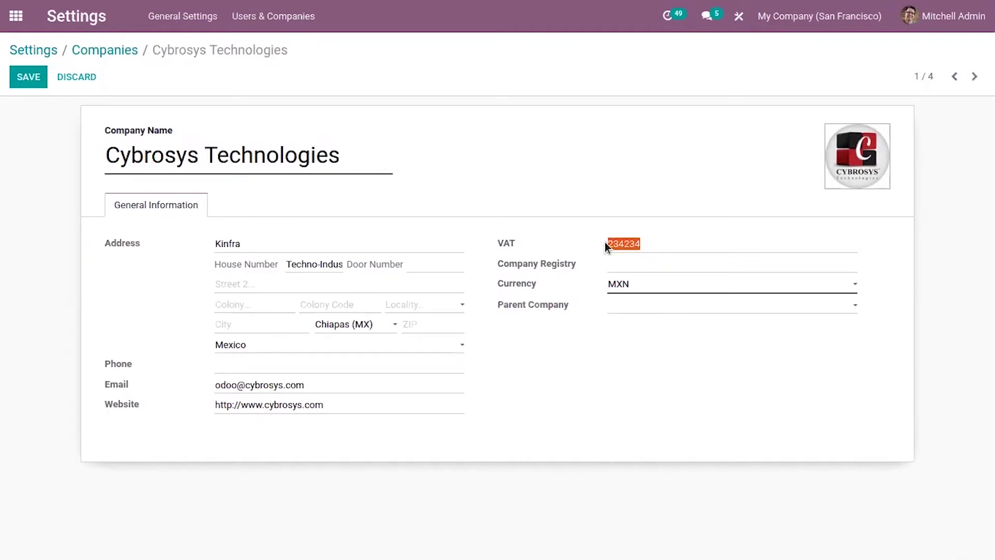
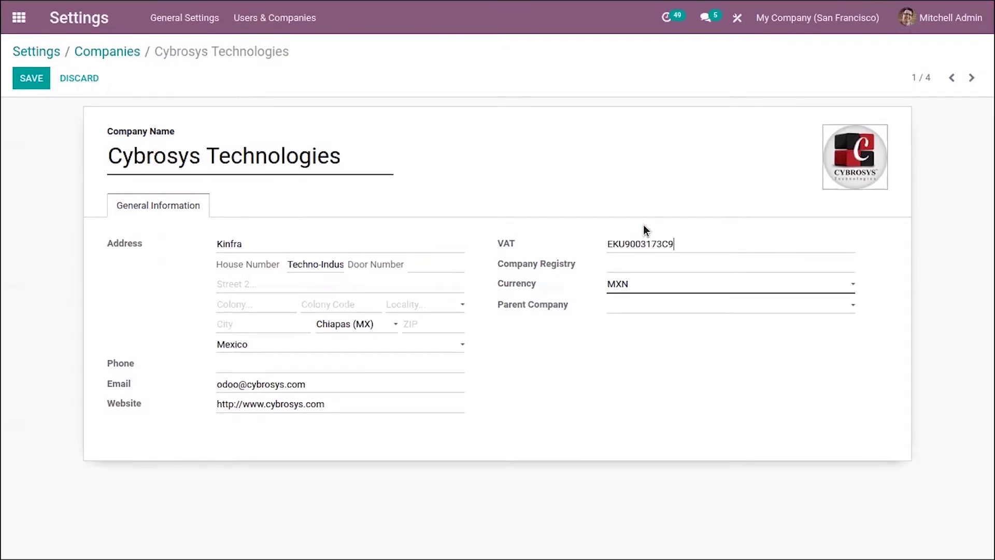
{"action": "left_click", "coordinate": [27, 76]}
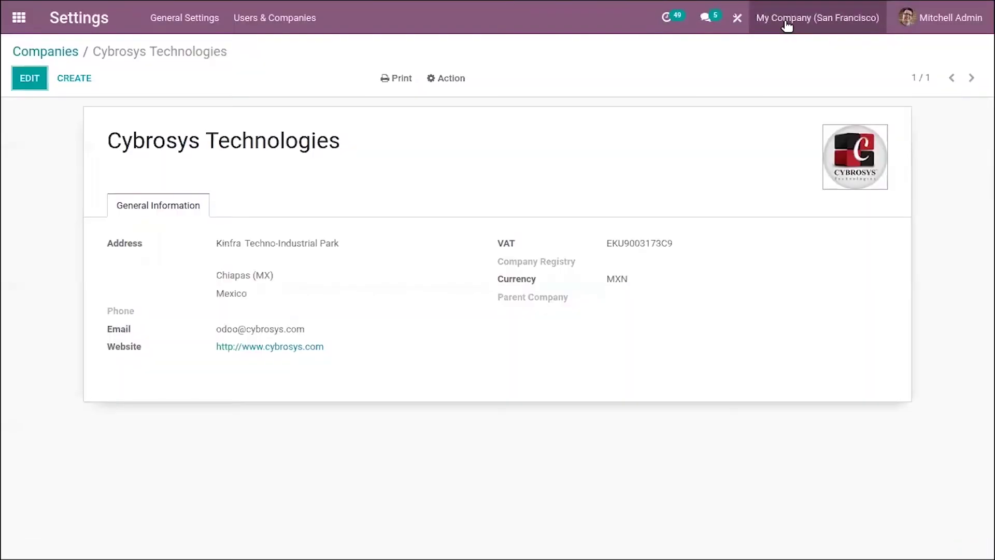
- Switch the active company to Cybrosys Technologies and open Accounting Configuration > Settings
{"action": "left_click", "coordinate": [787, 21]}
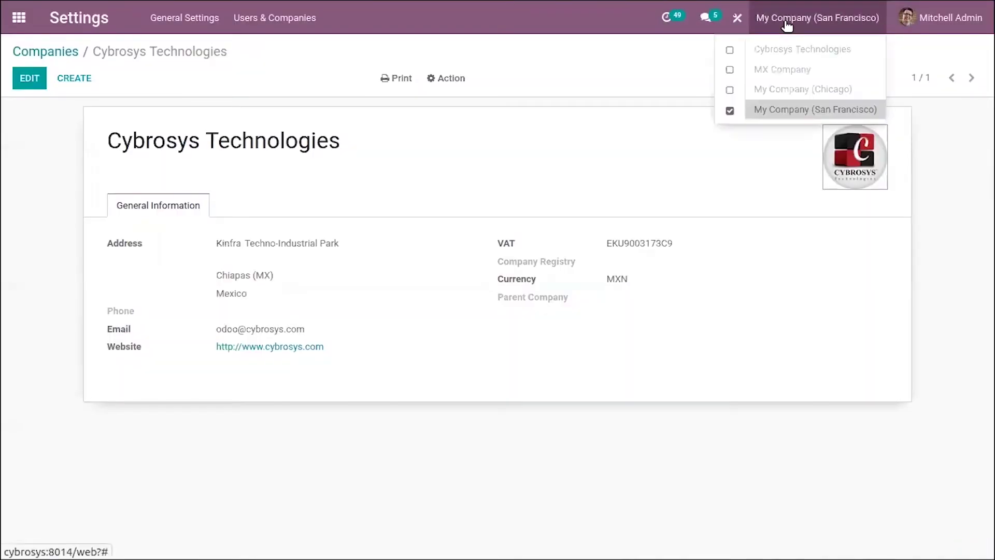
{"action": "left_click", "coordinate": [797, 61]}
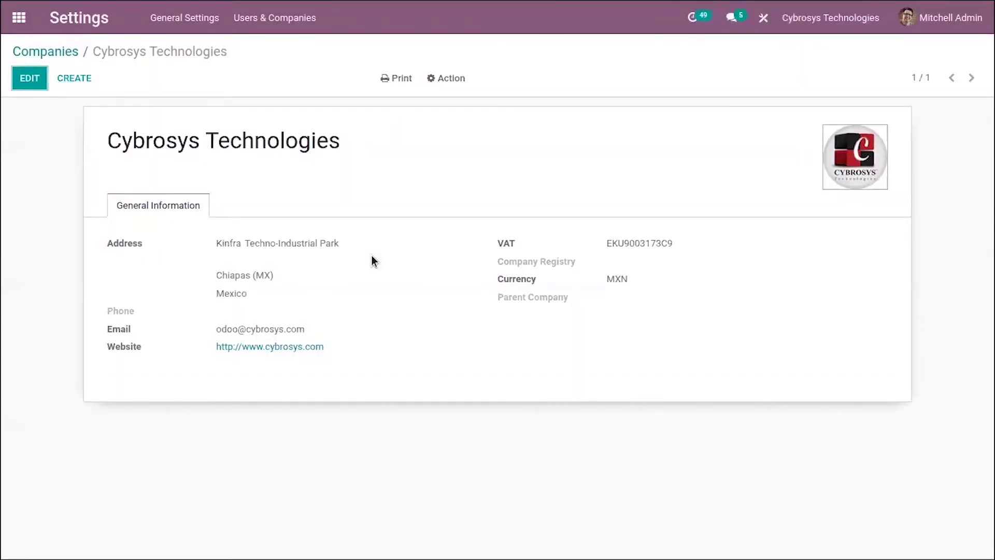
{"action": "left_click", "coordinate": [19, 18]}
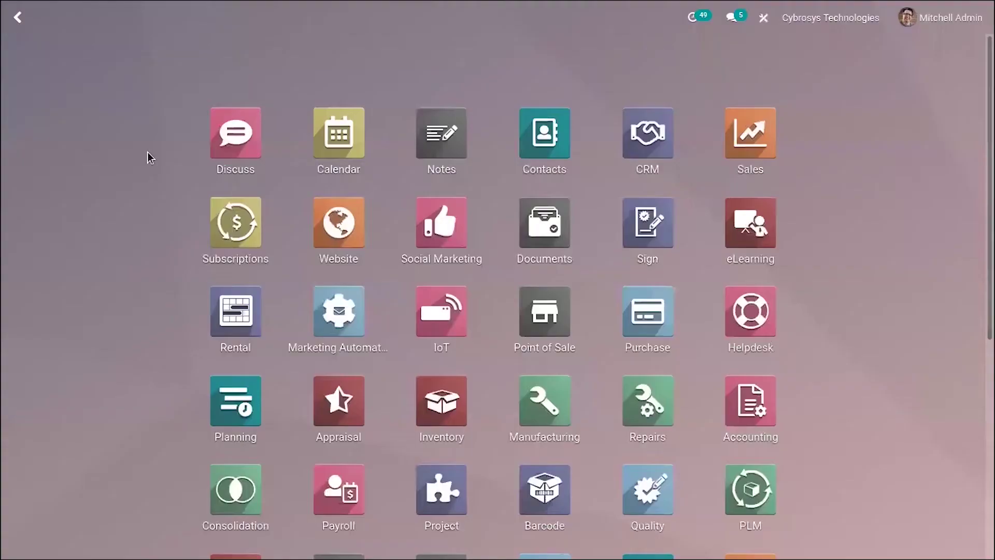
{"action": "scroll", "coordinate": [501, 435], "scroll_direction": "down", "scroll_amount": 7}
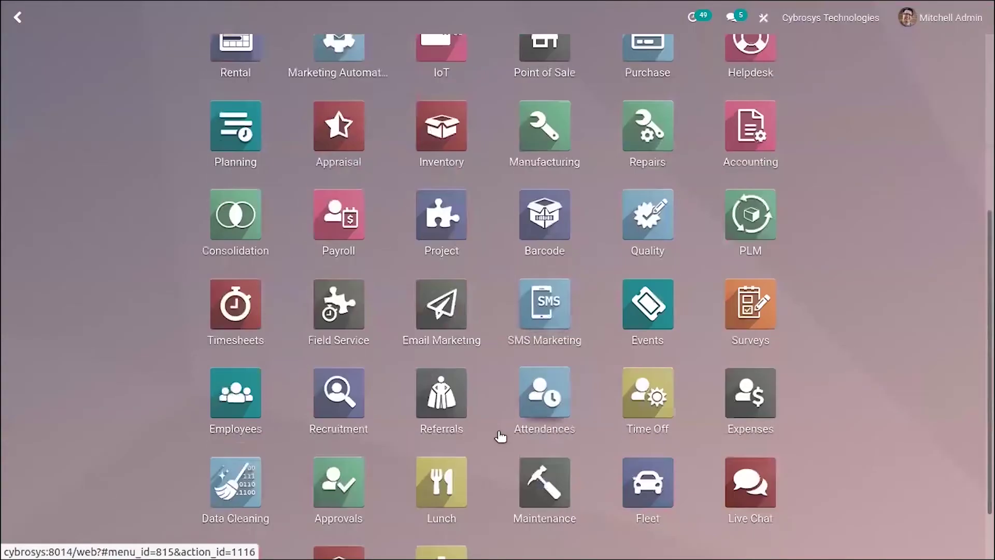
{"action": "scroll", "coordinate": [772, 243], "scroll_direction": "up", "scroll_amount": 3}
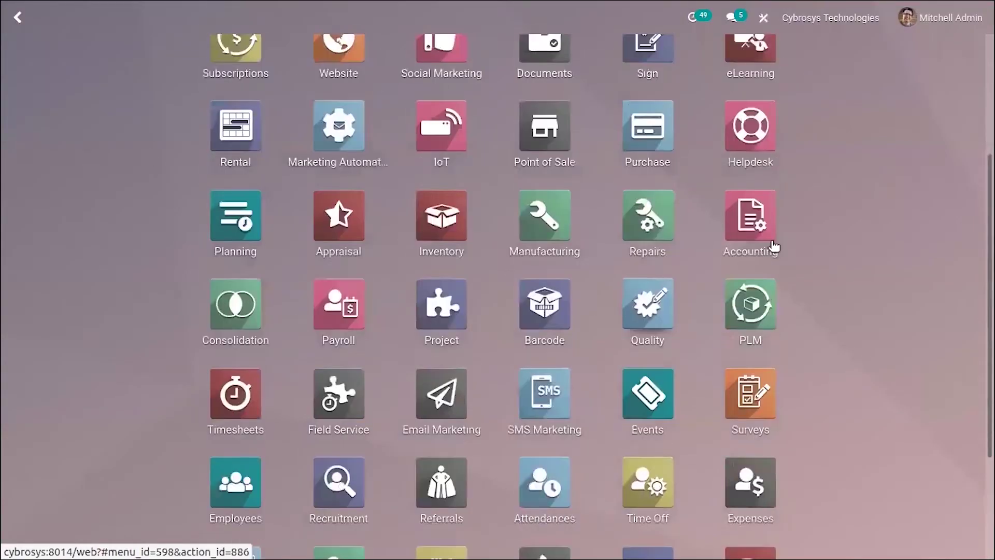
{"action": "left_click", "coordinate": [764, 225]}
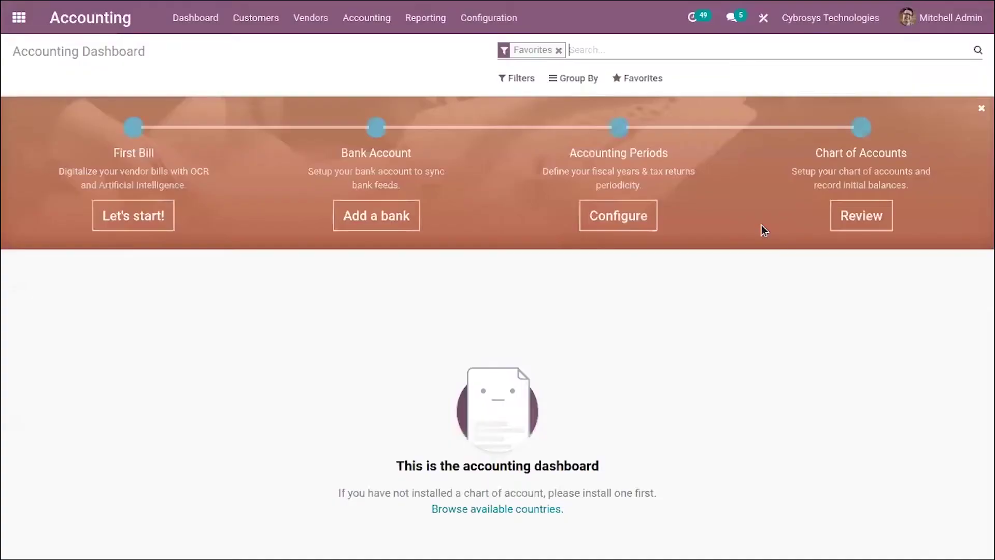
{"action": "left_click", "coordinate": [468, 30]}
{"action": "left_click", "coordinate": [498, 49]}
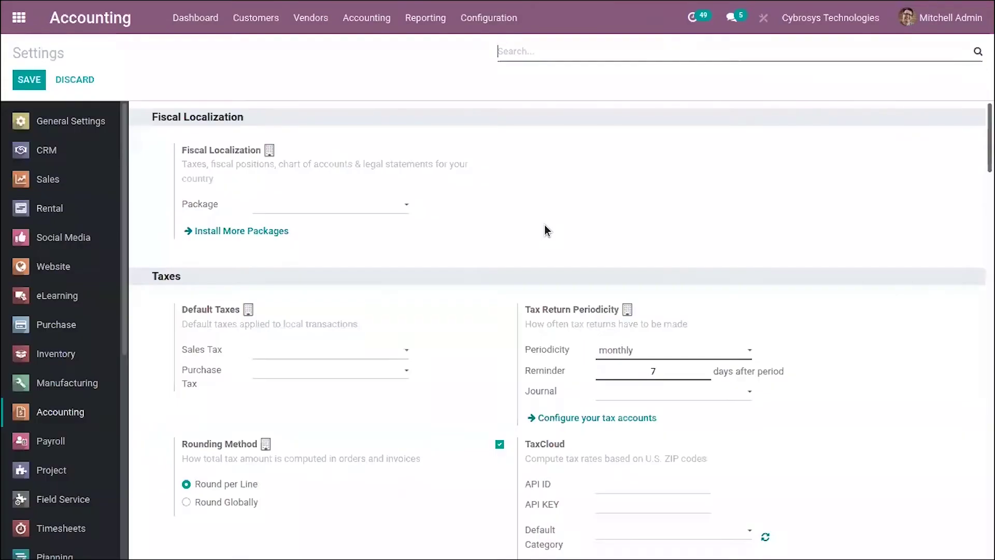
- Clear the 'compa' settings search so the Fiscal Localization and Taxes sections show again
{"action": "scroll", "coordinate": [310, 401], "scroll_direction": "down", "scroll_amount": 5}
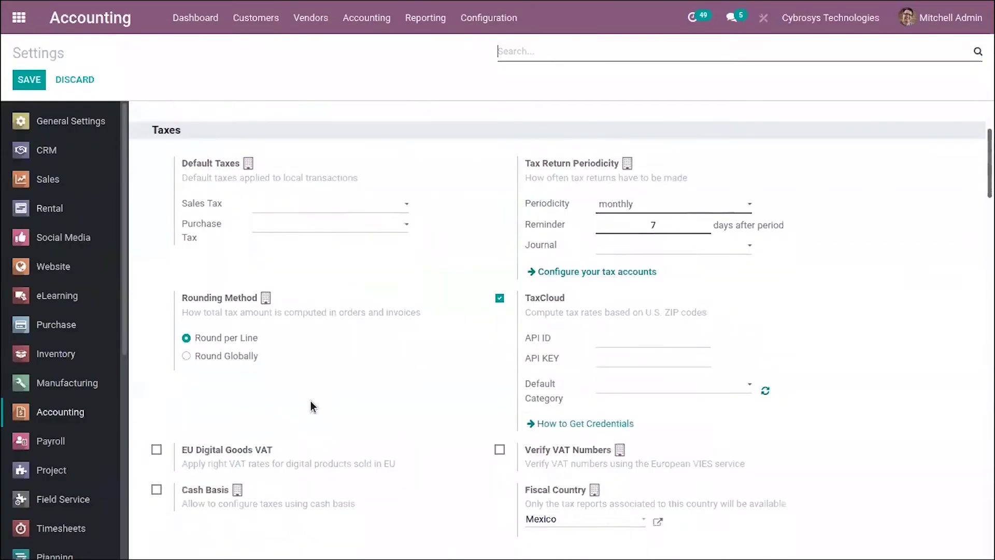
{"action": "scroll", "coordinate": [311, 405], "scroll_direction": "down", "scroll_amount": 10}
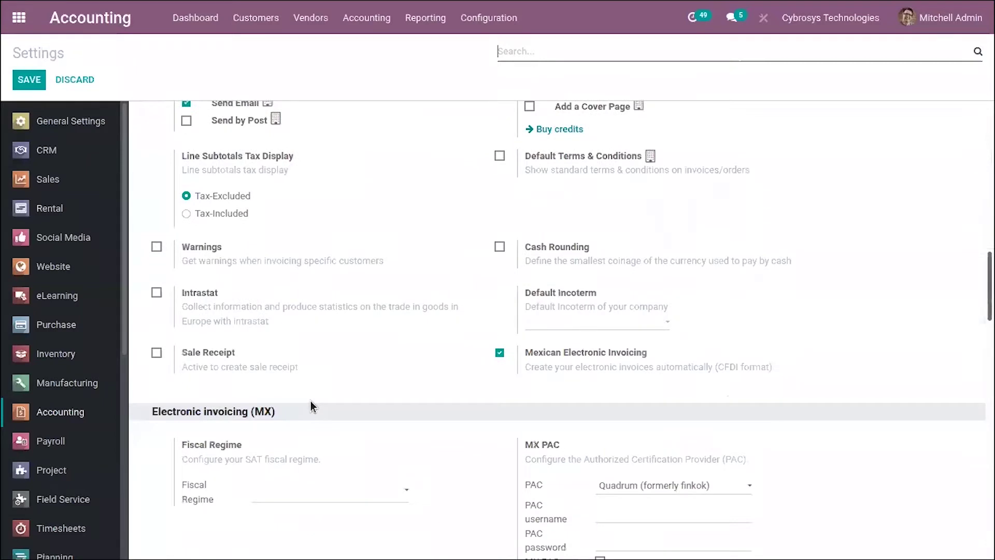
{"action": "type", "text": "com"}
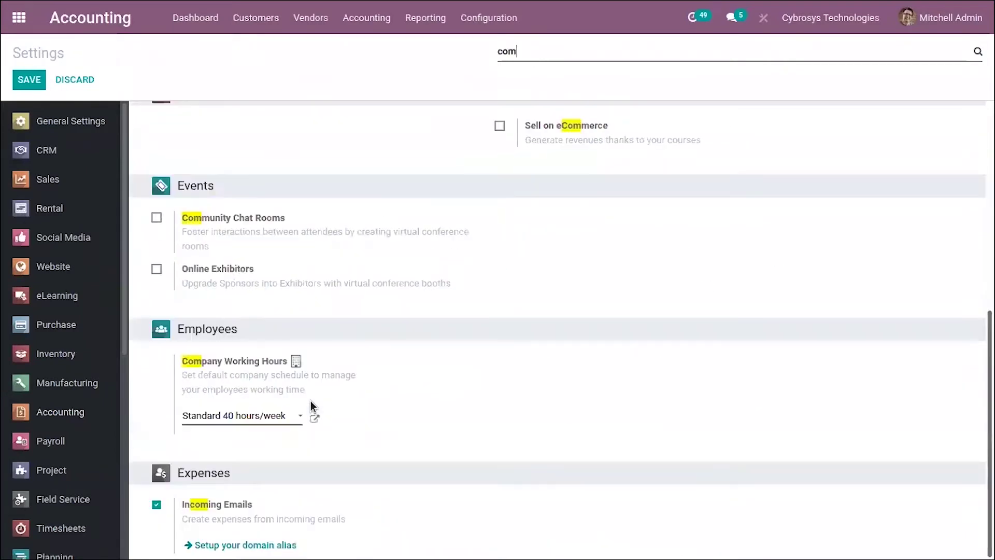
{"action": "type", "text": "p"}
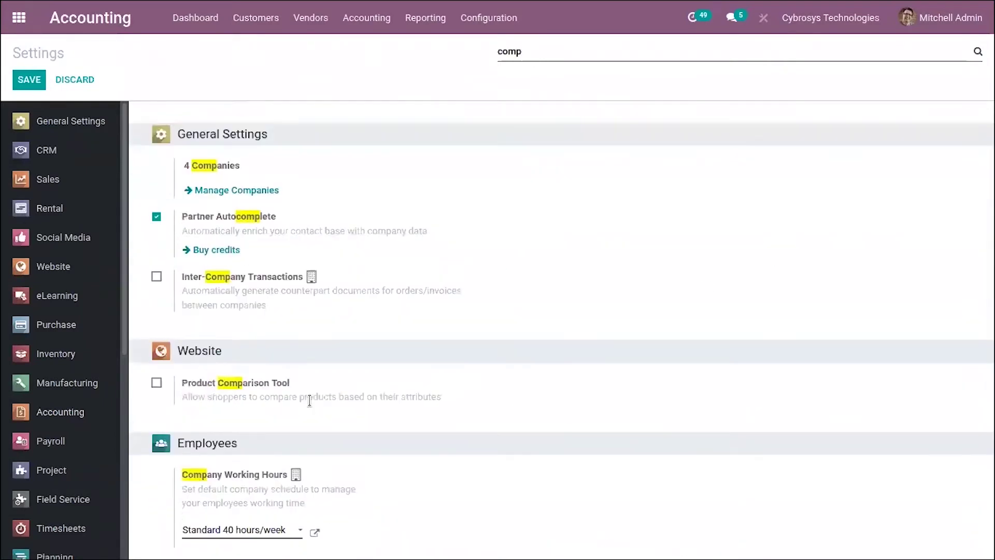
{"action": "type", "text": "a"}
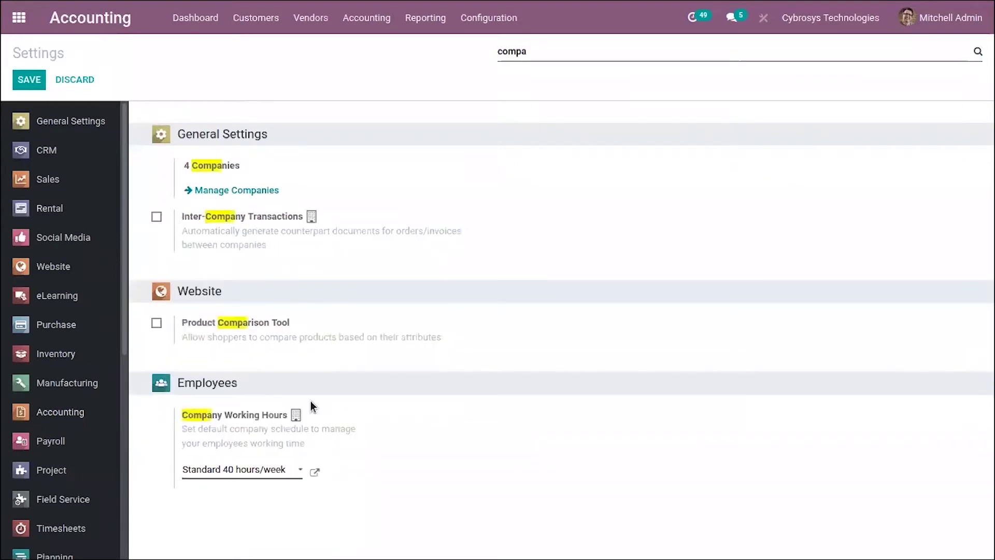
{"action": "key", "text": "BackSpace"}
{"action": "key", "text": "BackSpace"}
{"action": "key", "text": "BackSpace"}
{"action": "key", "text": "BackSpace"}
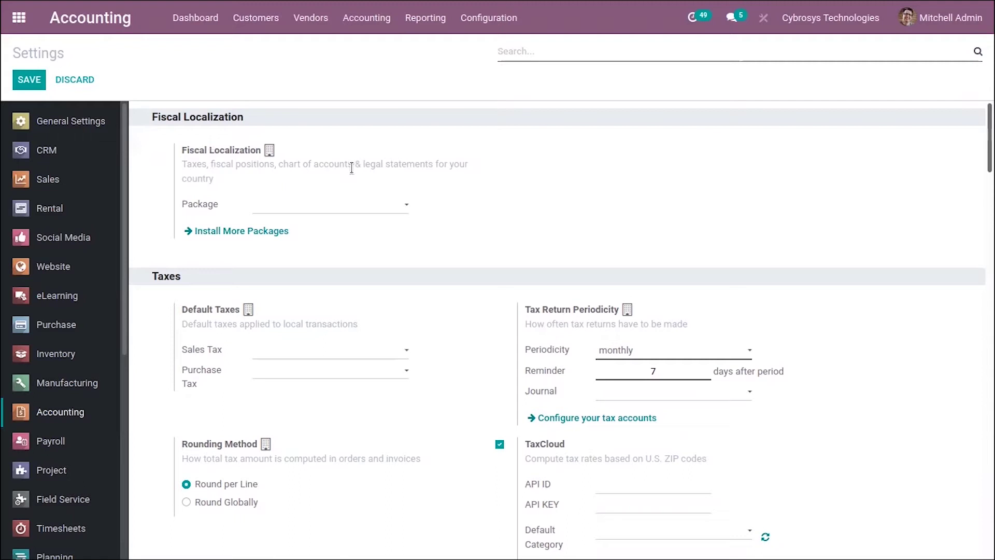
- Set the Fiscal Localization package to Plan de Cuentas para Mexico and save the settings
{"action": "left_click", "coordinate": [386, 210]}
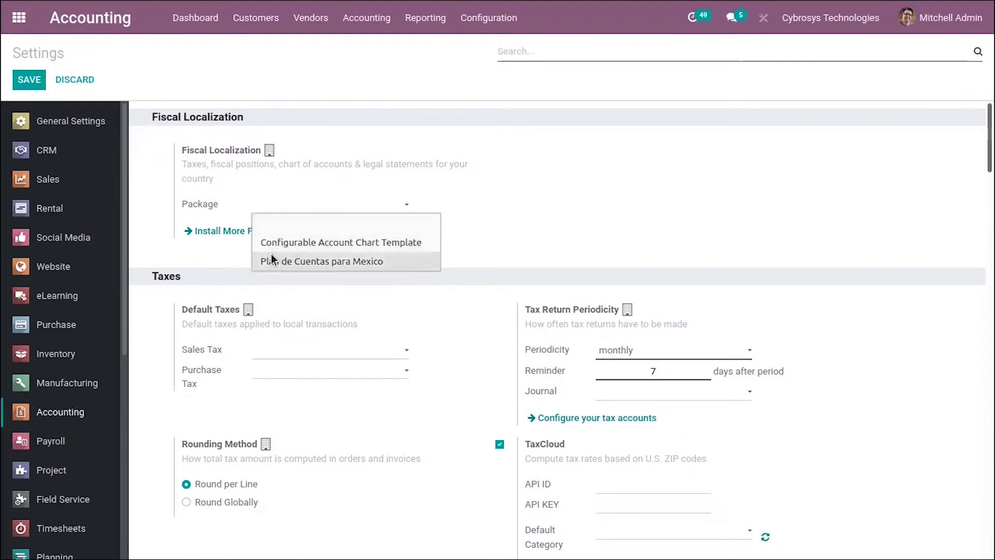
{"action": "left_click", "coordinate": [372, 264]}
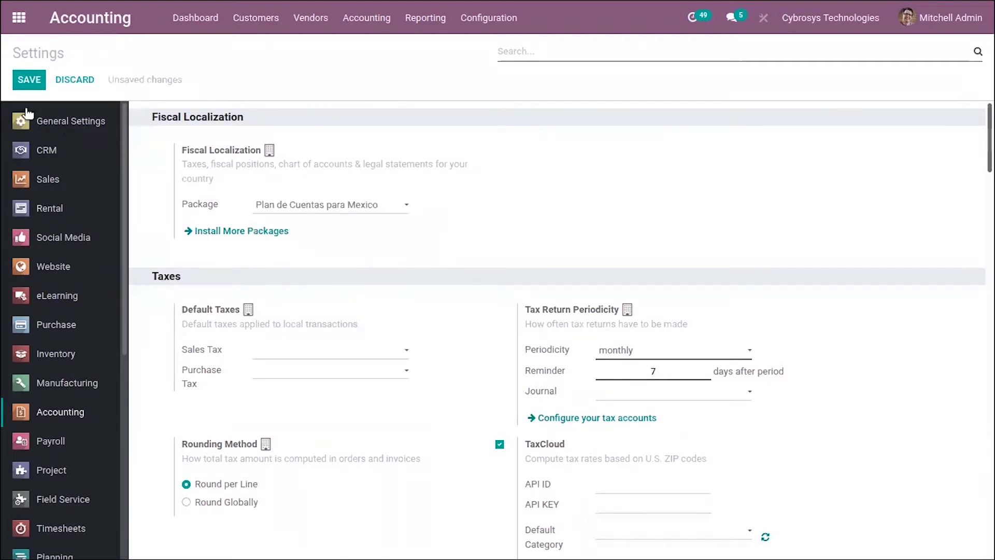
{"action": "left_click", "coordinate": [30, 82]}
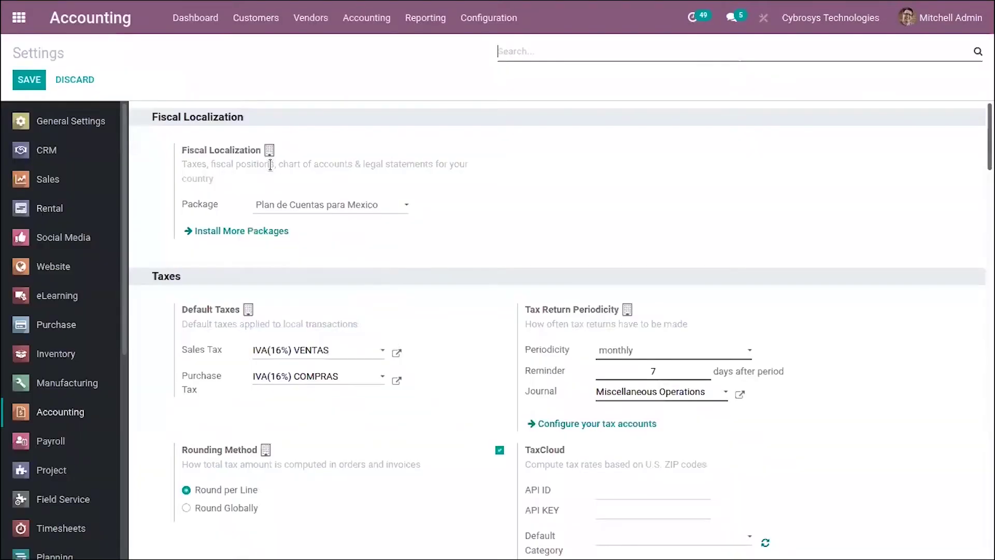
{"action": "left_click", "coordinate": [489, 17]}
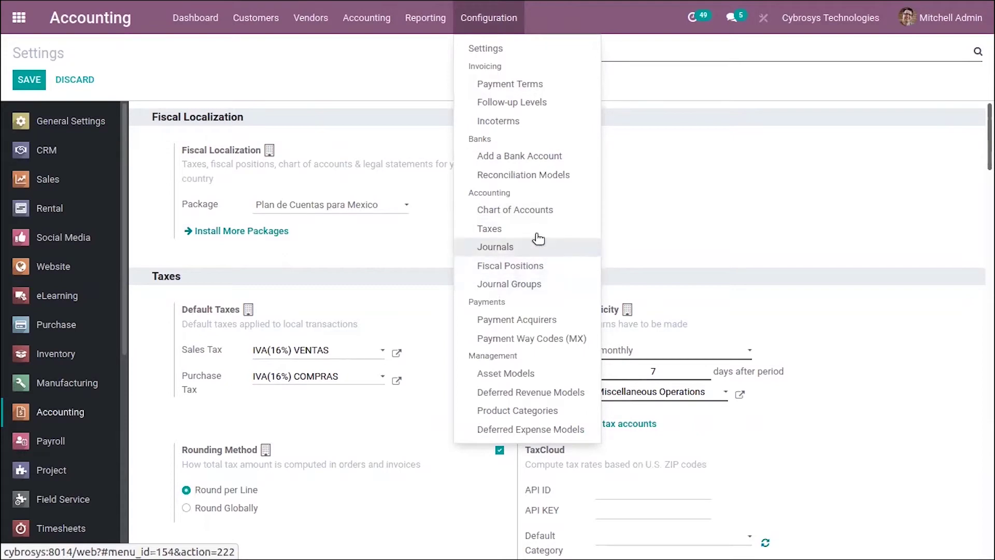
- Browse the Mexican chart of accounts and inspect account 206.05.01 Otros anticipos de clientes
{"action": "left_click", "coordinate": [535, 211]}
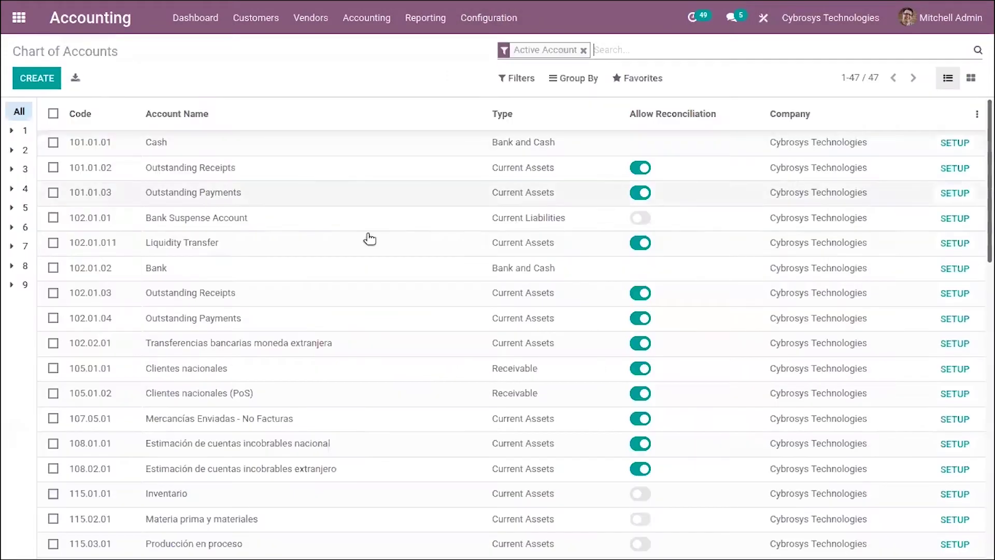
{"action": "scroll", "coordinate": [640, 271], "scroll_direction": "down", "scroll_amount": 10}
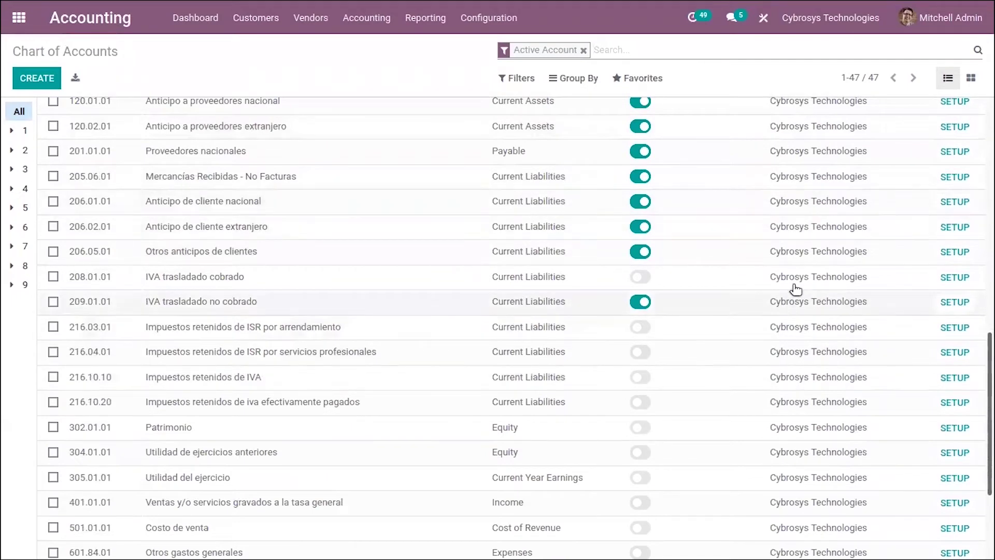
{"action": "left_click", "coordinate": [802, 250]}
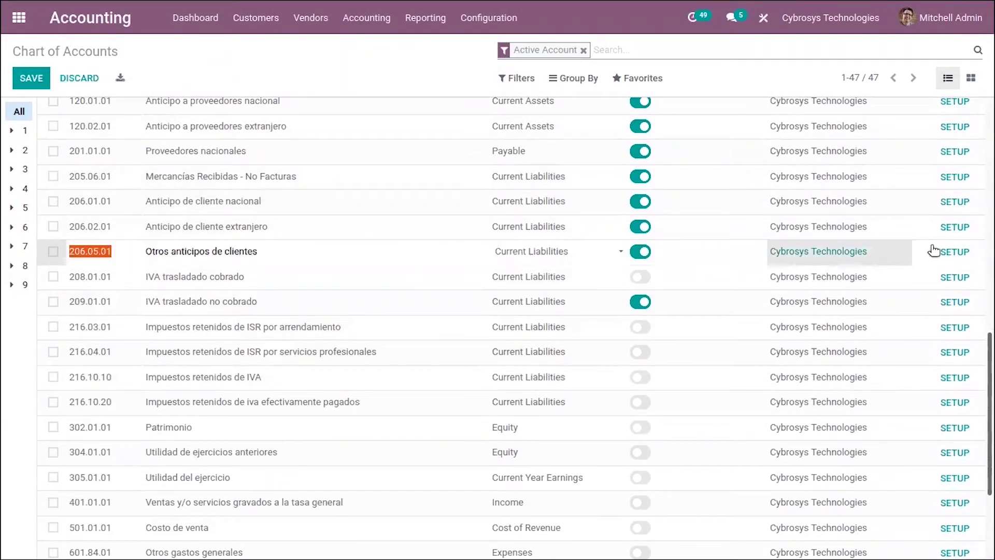
{"action": "left_click", "coordinate": [955, 251]}
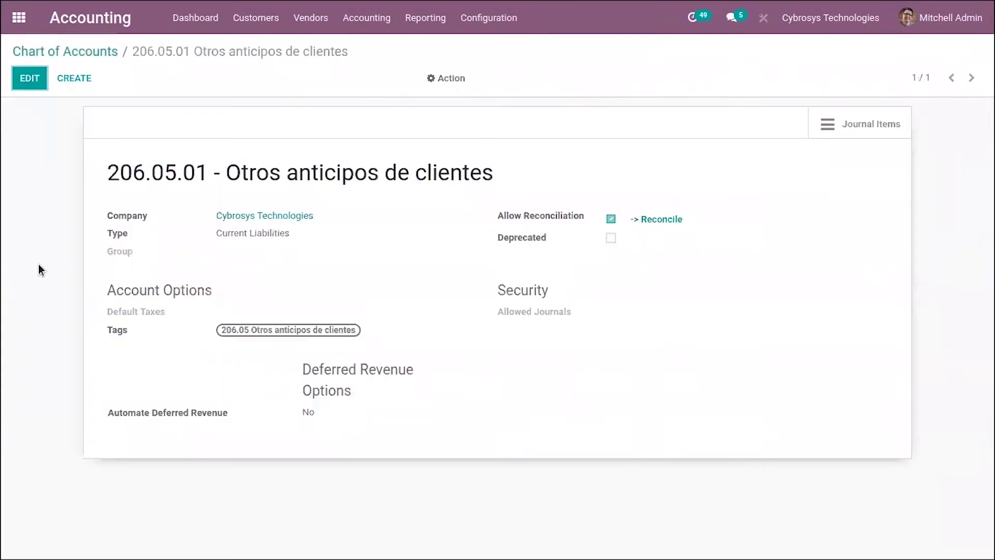
{"action": "left_click", "coordinate": [76, 51]}
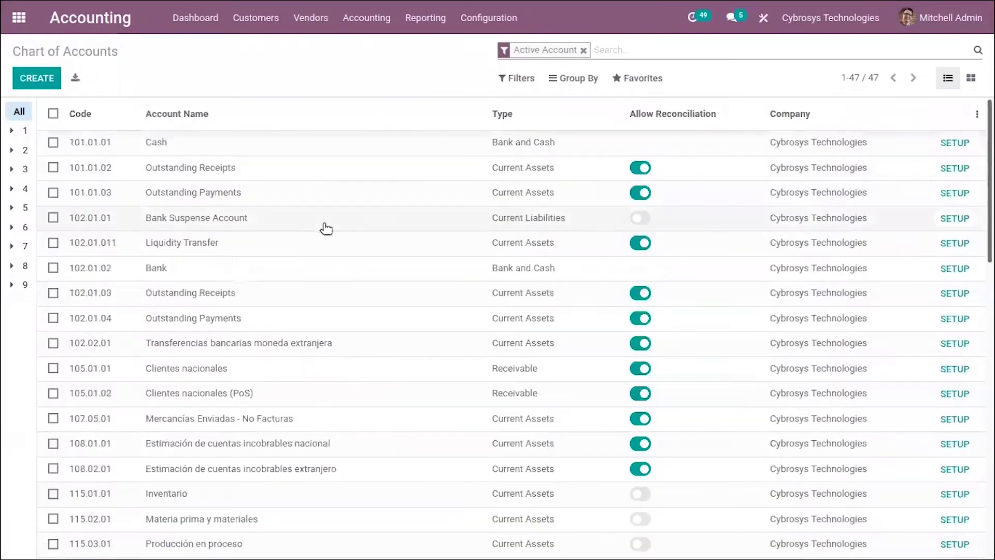
{"action": "left_click", "coordinate": [490, 20]}
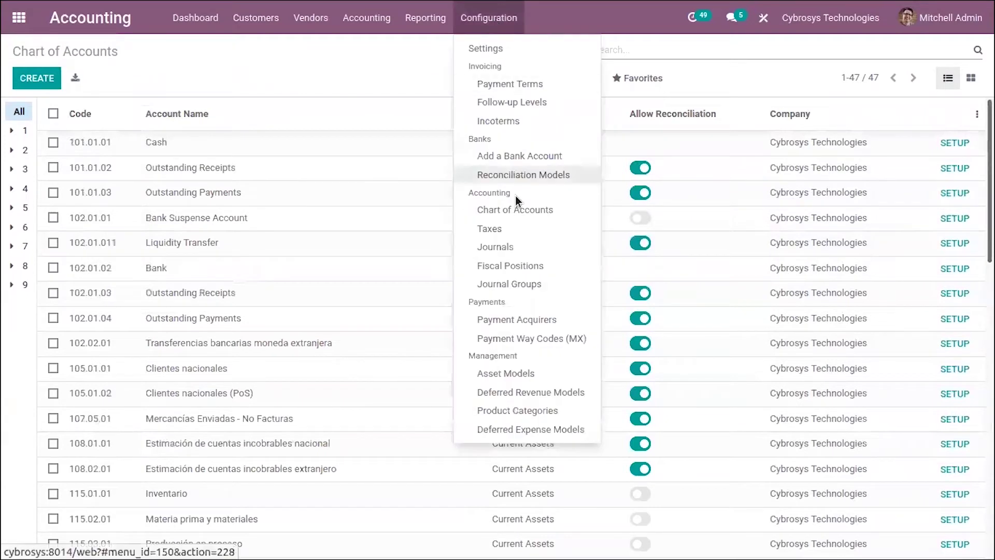
- Review the Taxes list and then the Journals list under Configuration
{"action": "left_click", "coordinate": [523, 230]}
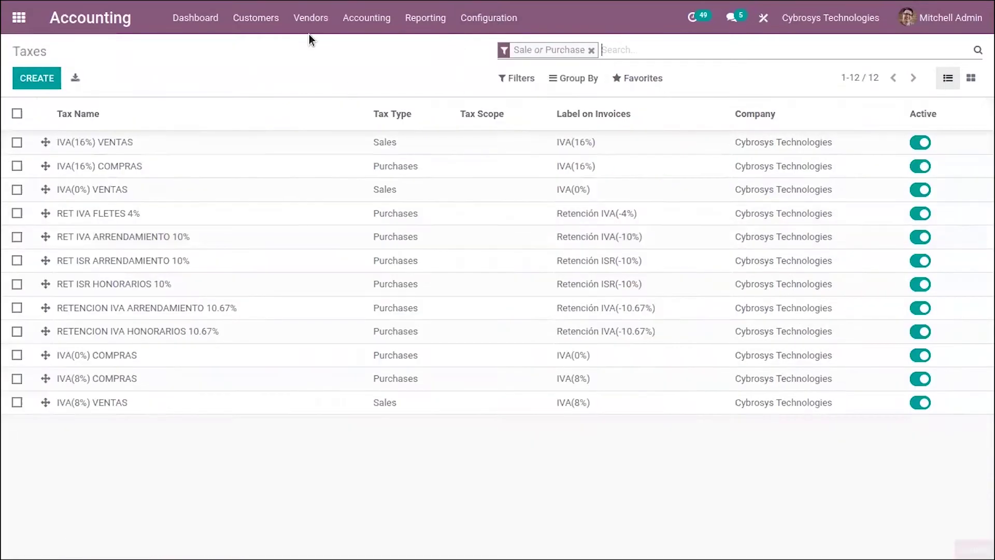
{"action": "left_click", "coordinate": [471, 13]}
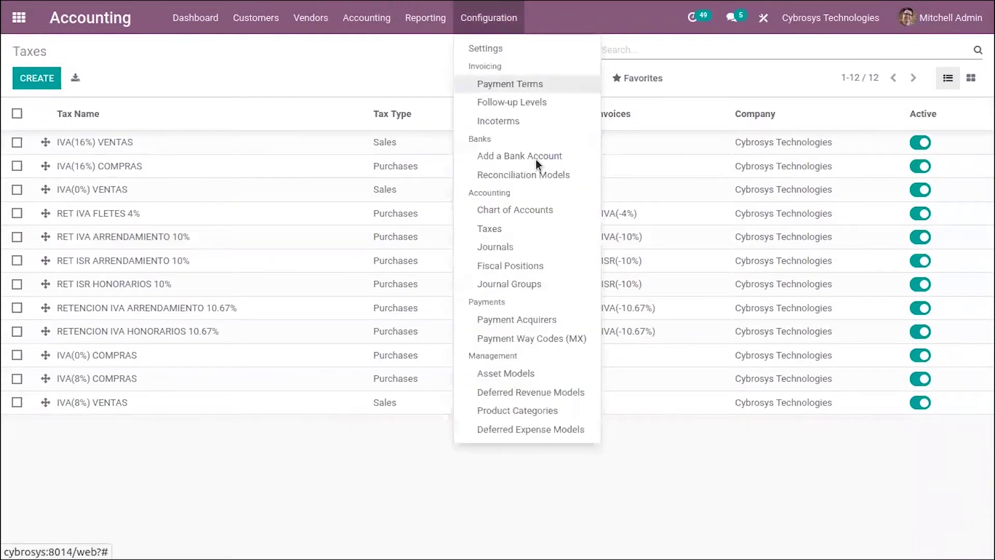
{"action": "left_click", "coordinate": [530, 251]}
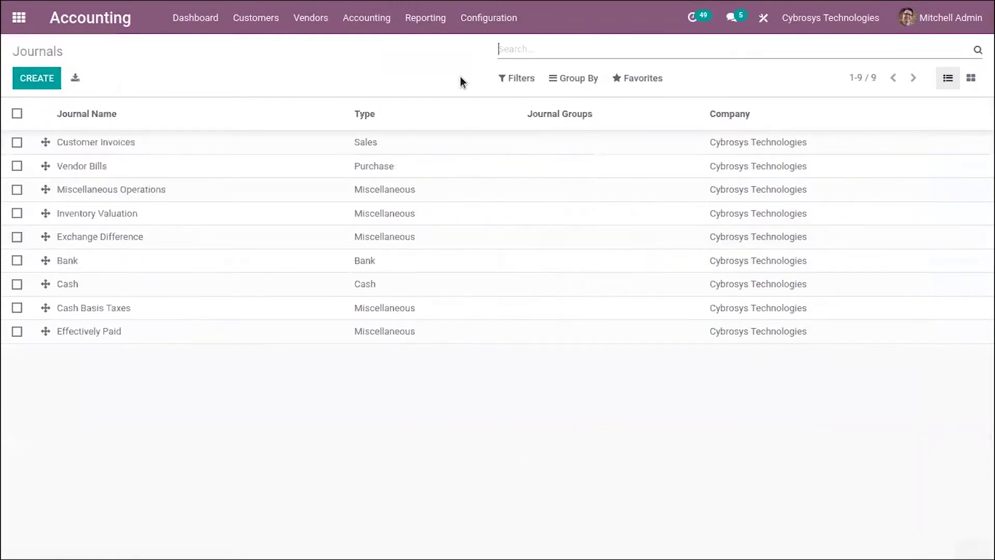
- Open the Foreign Customer fiscal position and check its account and tax mappings
{"action": "left_click", "coordinate": [500, 18]}
{"action": "left_click", "coordinate": [530, 264]}
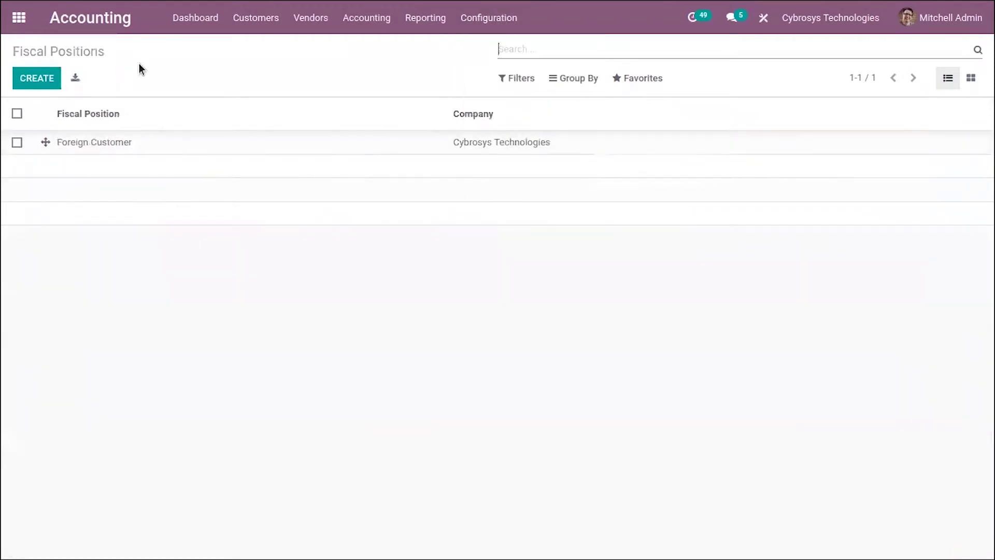
{"action": "left_click", "coordinate": [153, 141]}
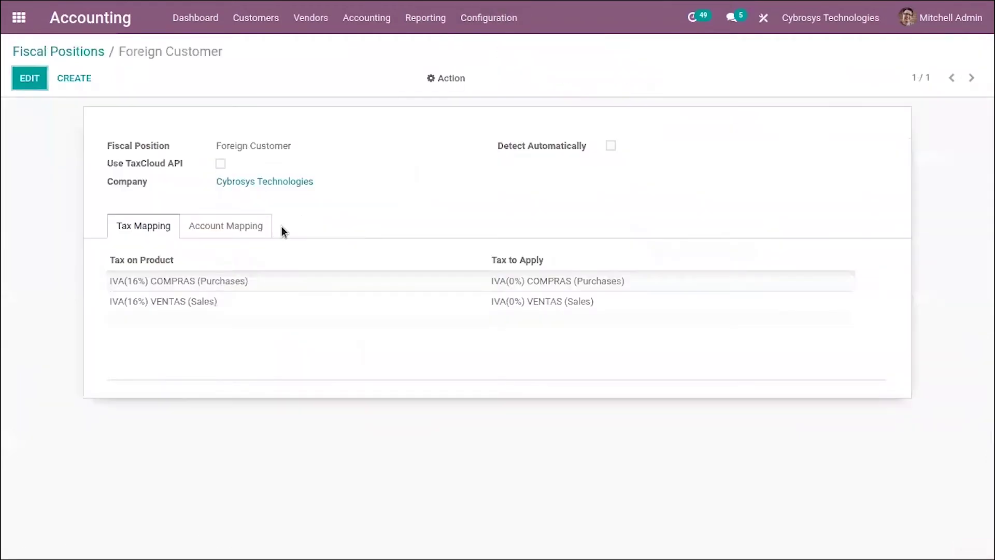
{"action": "left_click", "coordinate": [215, 226]}
{"action": "left_click", "coordinate": [158, 226]}
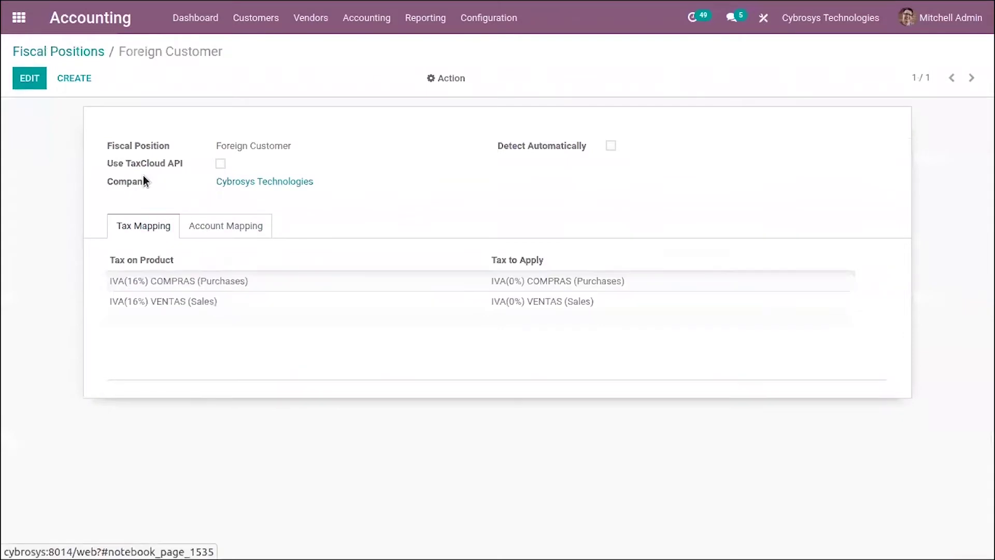
- Open the Azure Interior customer record on its Sales & Purchase tab
{"action": "left_click", "coordinate": [271, 25]}
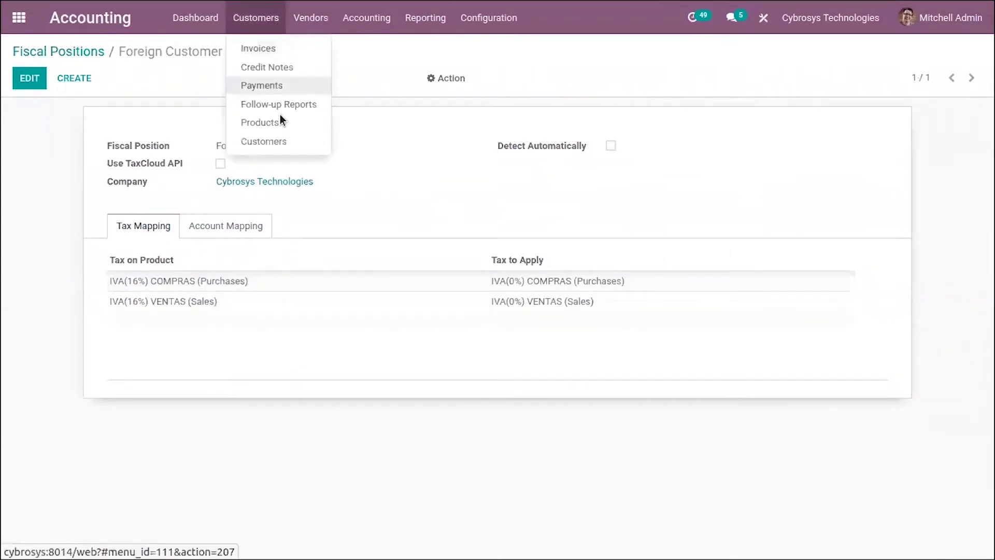
{"action": "left_click", "coordinate": [285, 143]}
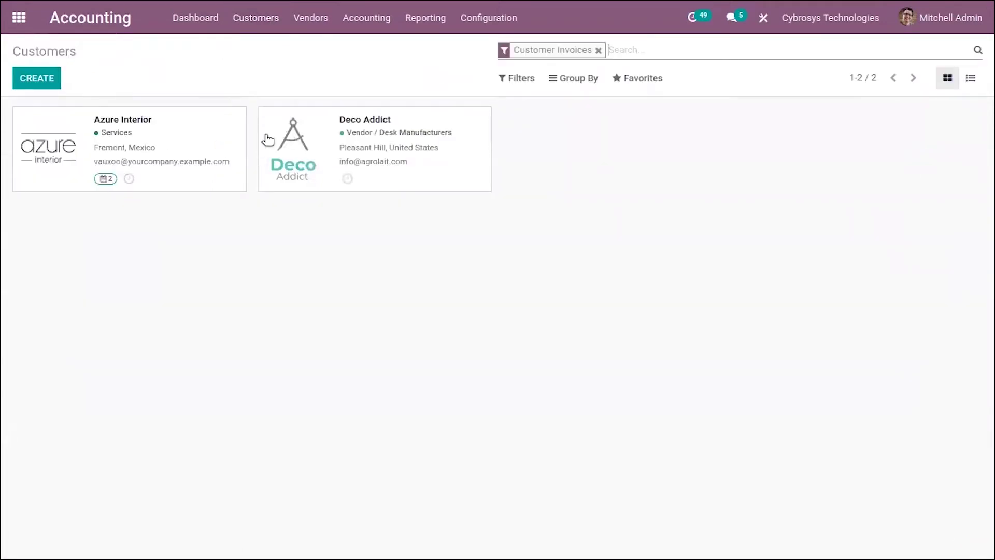
{"action": "left_click", "coordinate": [198, 141]}
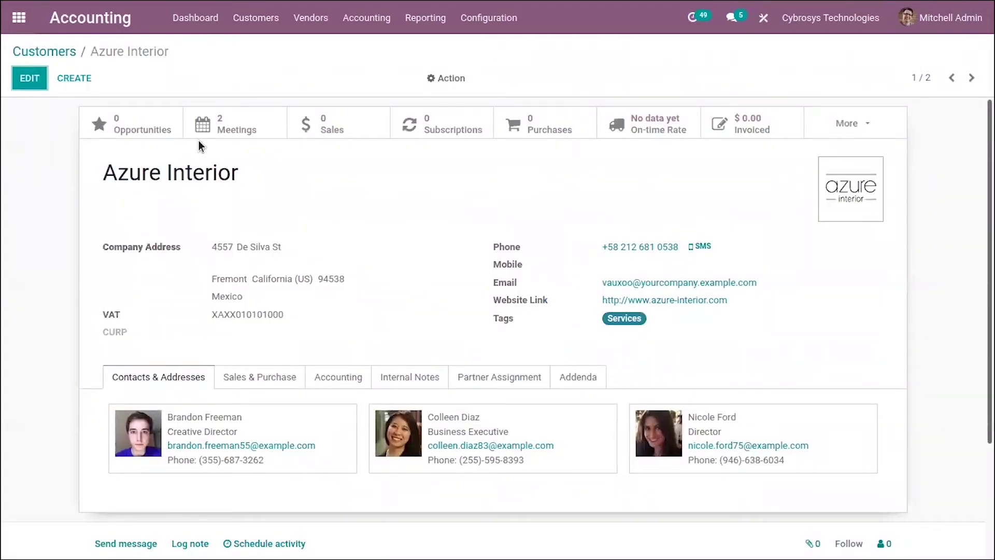
{"action": "left_click", "coordinate": [234, 378]}
{"action": "scroll", "coordinate": [561, 368], "scroll_direction": "down", "scroll_amount": 4}
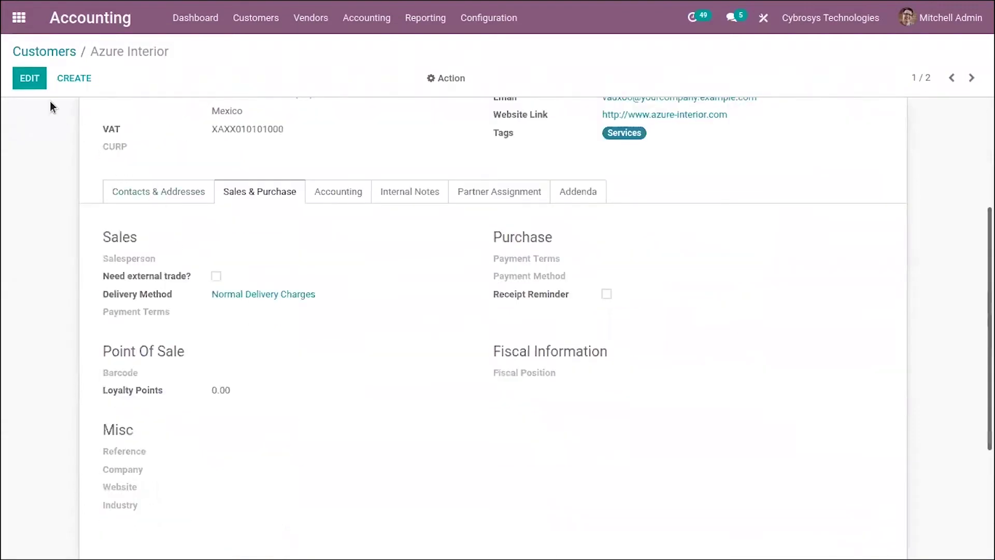
- Set Azure Interior's fiscal position to Foreign Customer, save, and go back to Customers
{"action": "left_click", "coordinate": [29, 78]}
{"action": "scroll", "coordinate": [610, 492], "scroll_direction": "down", "scroll_amount": 4}
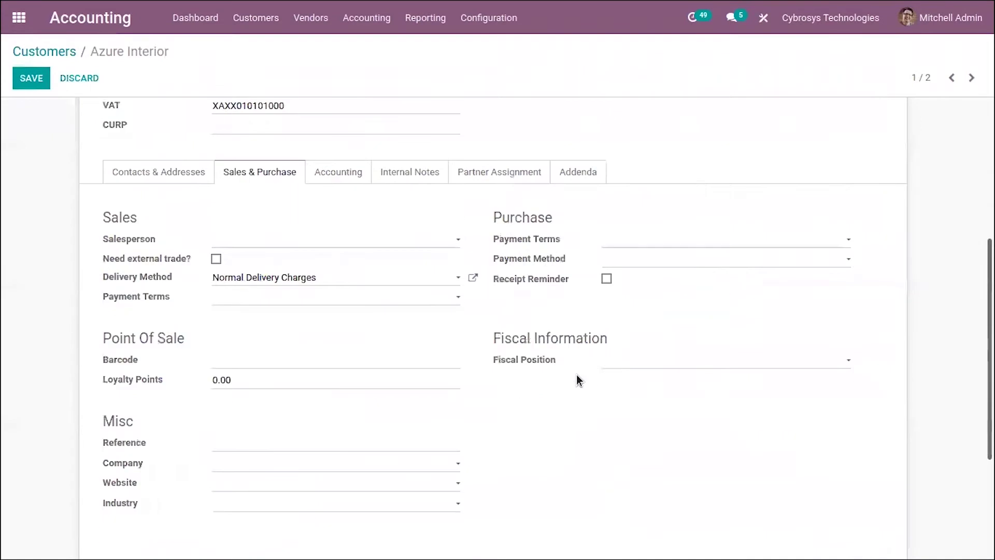
{"action": "left_click", "coordinate": [616, 368]}
{"action": "left_click", "coordinate": [656, 383]}
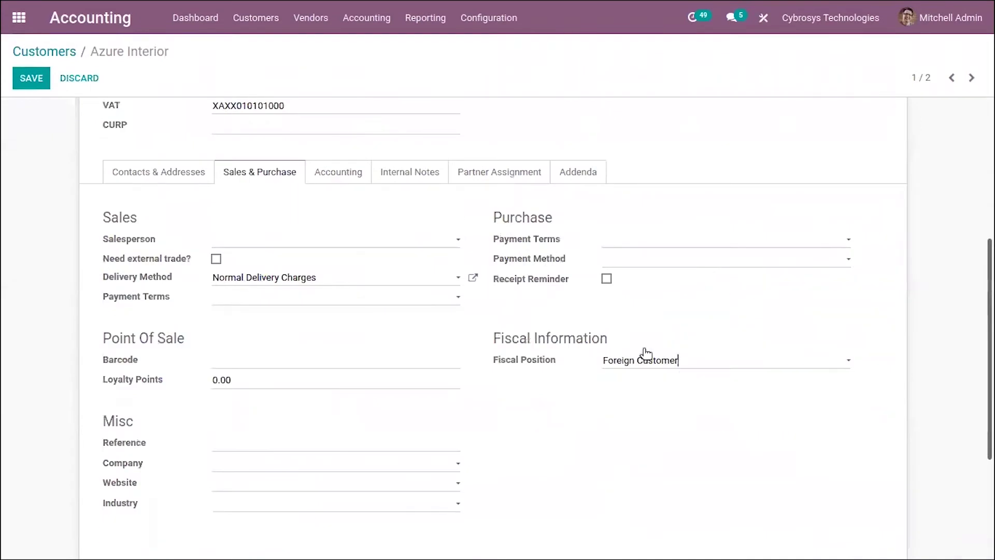
{"action": "scroll", "coordinate": [622, 285], "scroll_direction": "up", "scroll_amount": 2}
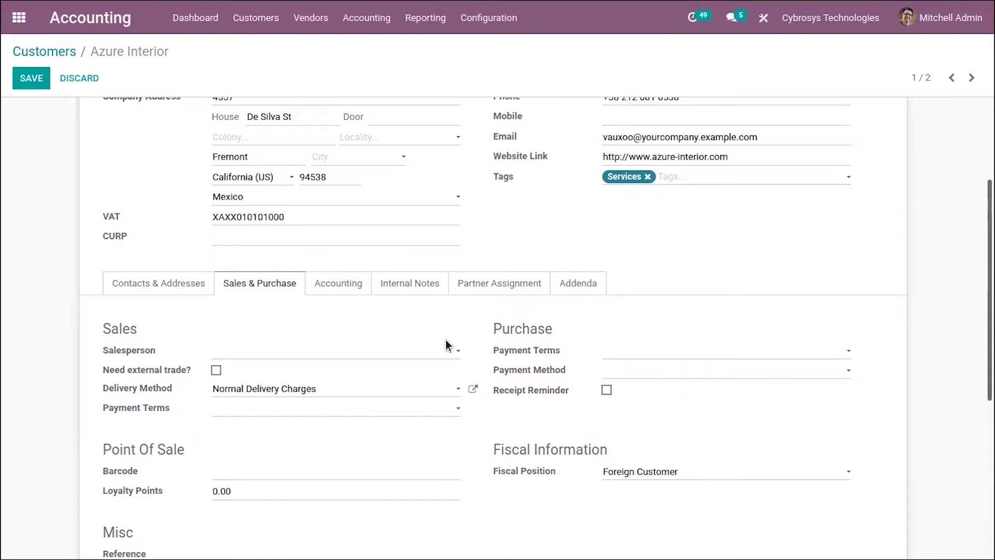
{"action": "scroll", "coordinate": [443, 447], "scroll_direction": "up", "scroll_amount": 3}
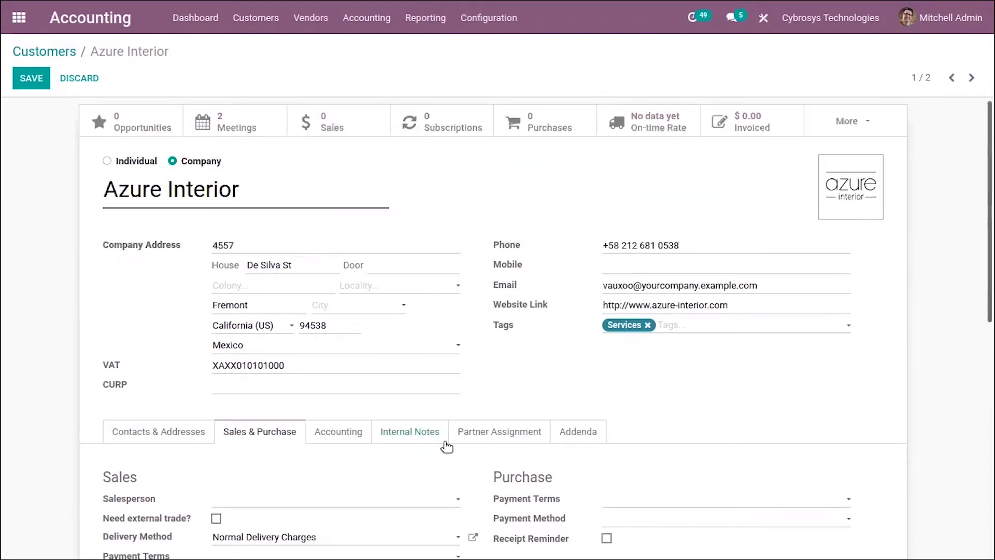
{"action": "left_click", "coordinate": [31, 78]}
{"action": "left_click", "coordinate": [47, 52]}
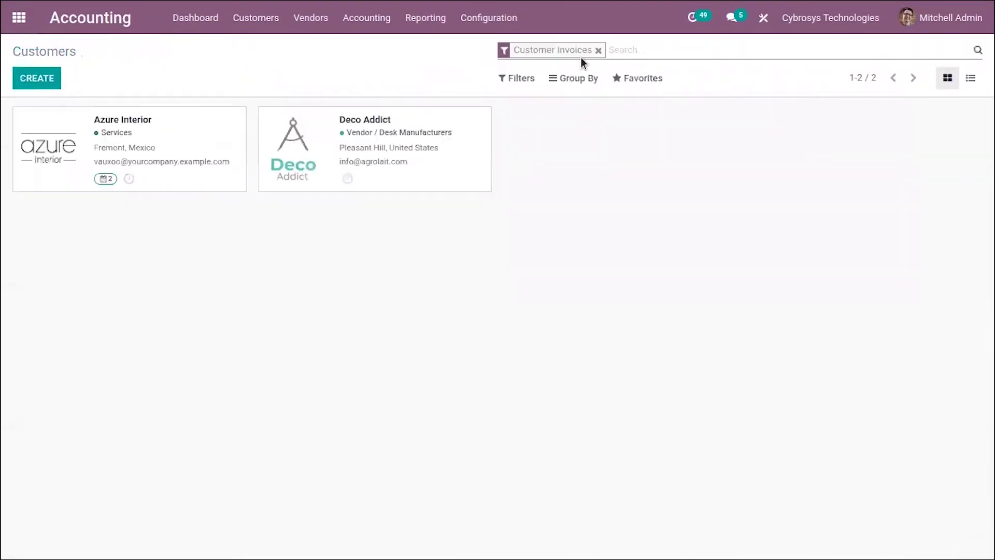
- Search all customers for 'cyb' and open the Cybrosys Technologies customer record
{"action": "left_click", "coordinate": [597, 49]}
{"action": "type", "text": "cyb"}
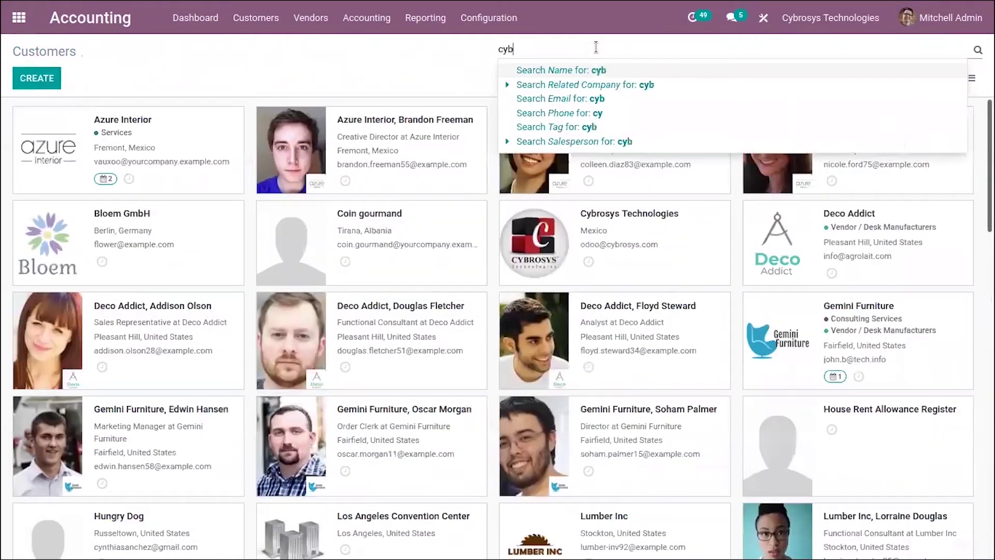
{"action": "key", "text": "Return"}
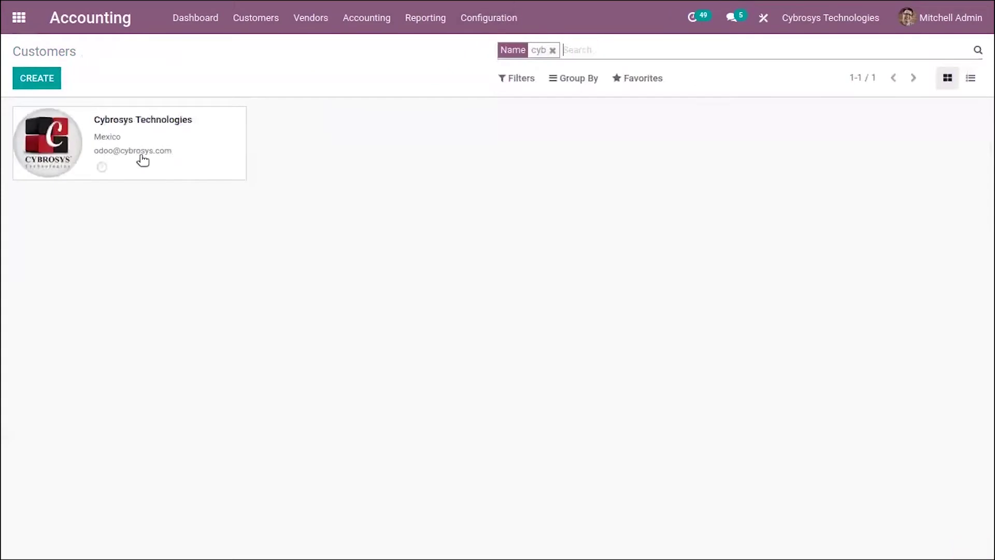
{"action": "left_click", "coordinate": [201, 140]}
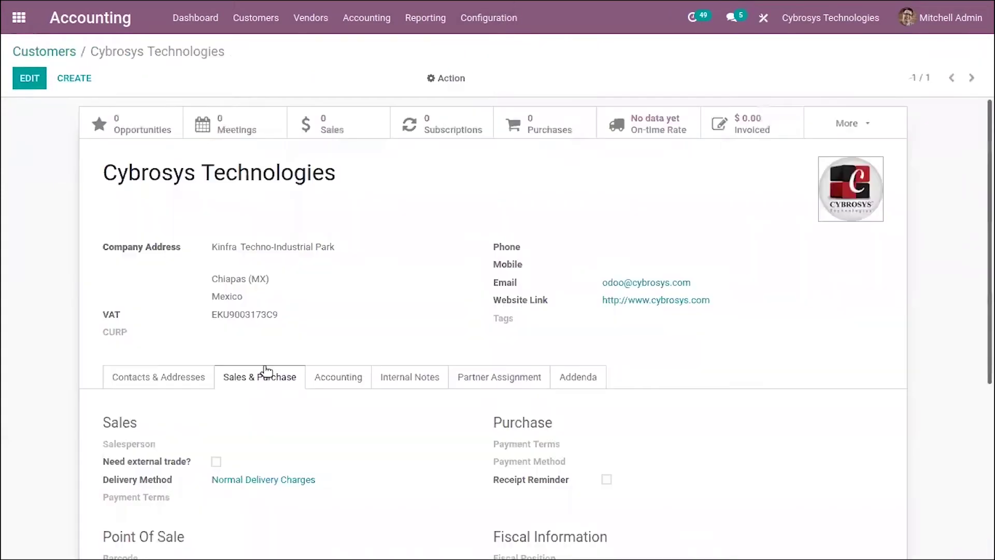
{"action": "scroll", "coordinate": [258, 329], "scroll_direction": "down", "scroll_amount": 2}
{"action": "scroll", "coordinate": [163, 215], "scroll_direction": "up", "scroll_amount": 2}
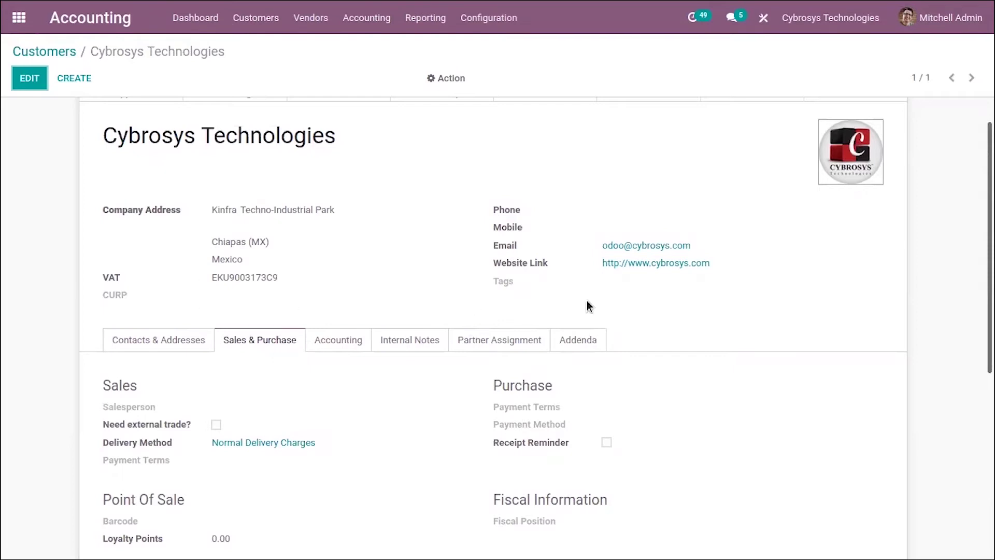
- Put the Cybrosys Technologies customer into edit mode and focus the empty CURP field
{"action": "left_click", "coordinate": [23, 83]}
{"action": "left_click", "coordinate": [248, 360]}
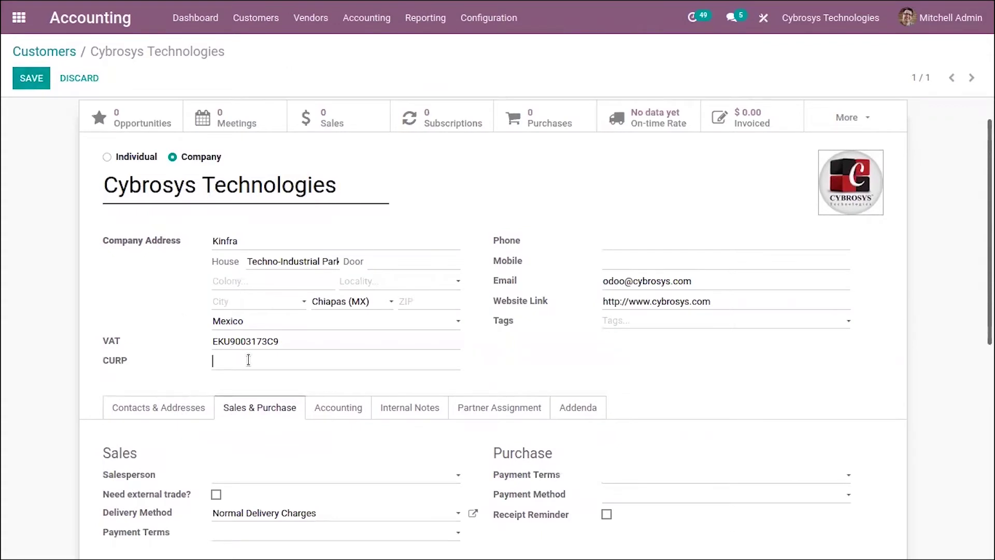
{"action": "scroll", "coordinate": [523, 352], "scroll_direction": "down", "scroll_amount": 5}
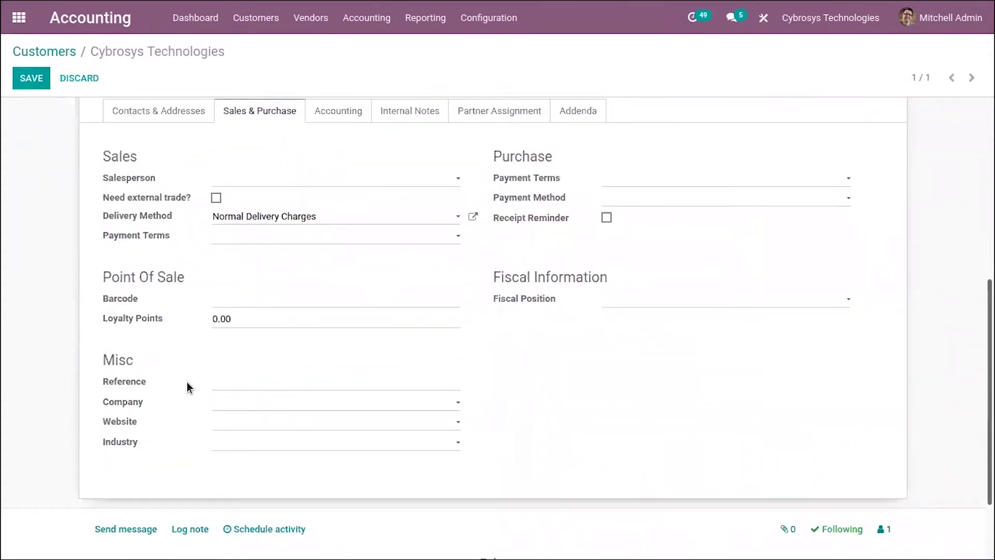
{"action": "scroll", "coordinate": [138, 231], "scroll_direction": "up", "scroll_amount": 3}
{"action": "left_click", "coordinate": [119, 211]}
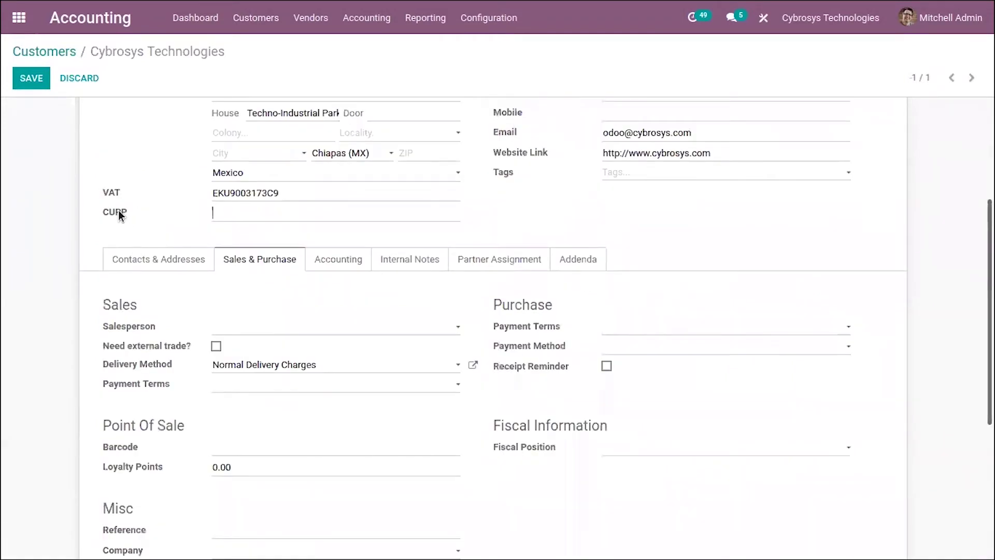
{"action": "mouse_move", "coordinate": [116, 216]}
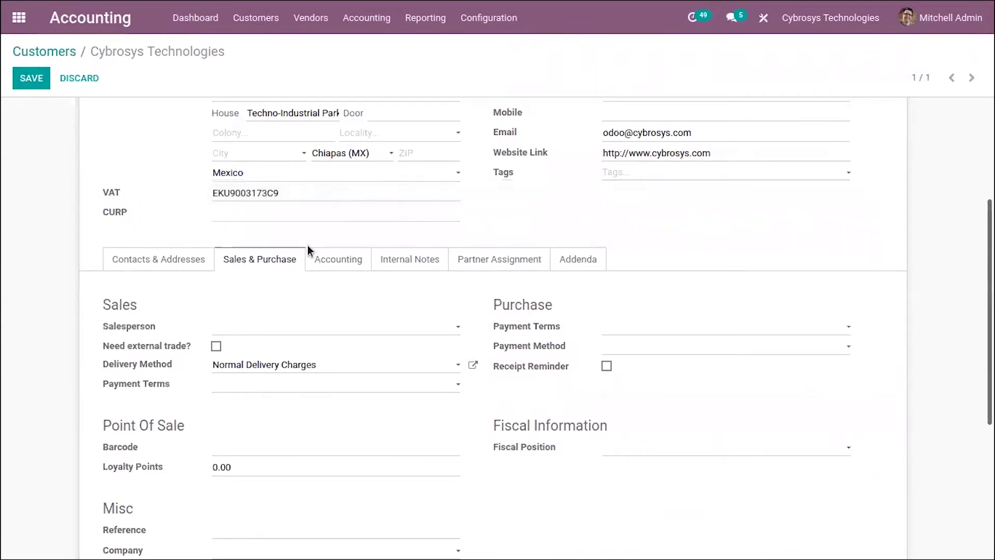
{"action": "scroll", "coordinate": [365, 327], "scroll_direction": "down", "scroll_amount": 2}
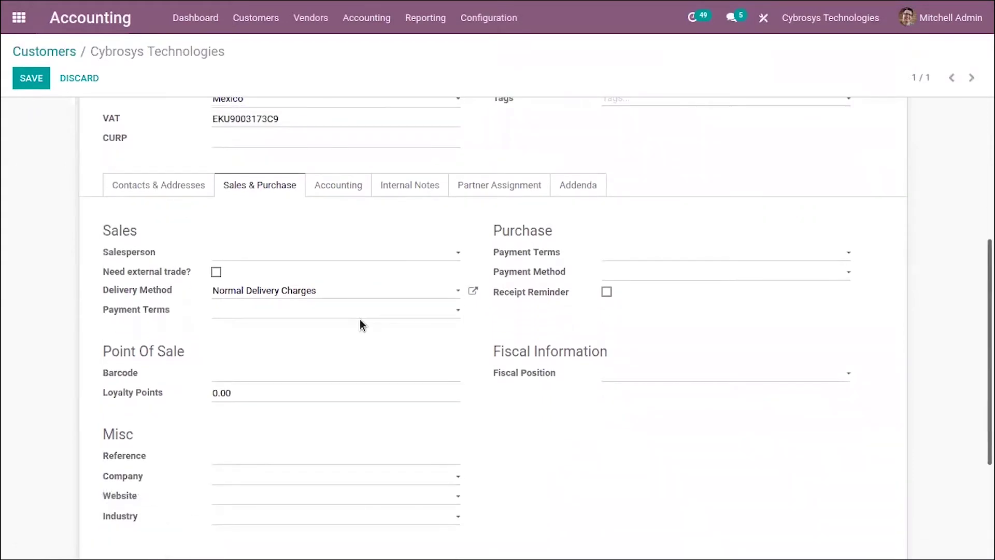
{"action": "scroll", "coordinate": [362, 319], "scroll_direction": "down", "scroll_amount": 2}
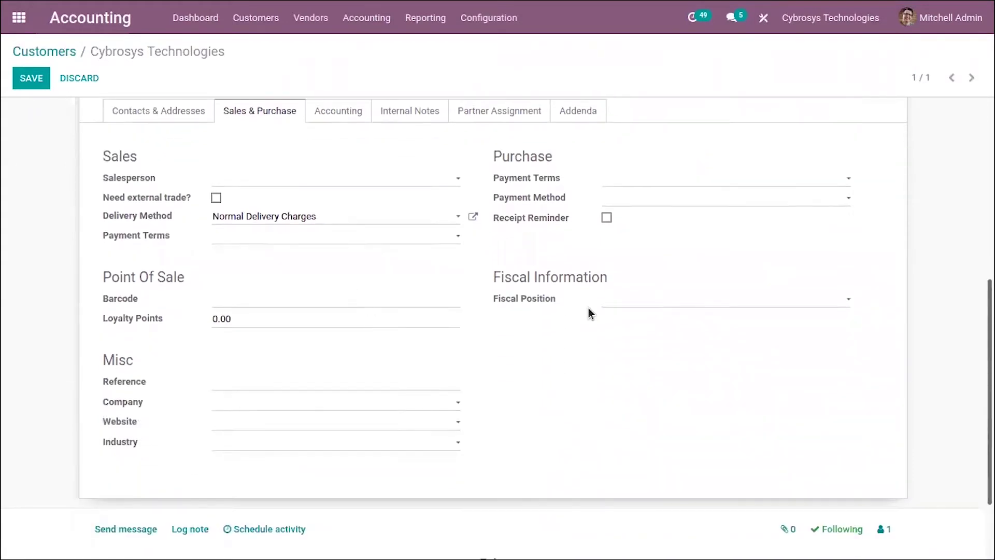
- Set the fiscal position to Foreign Customer and tick Need external trade?
{"action": "left_click", "coordinate": [609, 299]}
{"action": "left_click", "coordinate": [628, 324]}
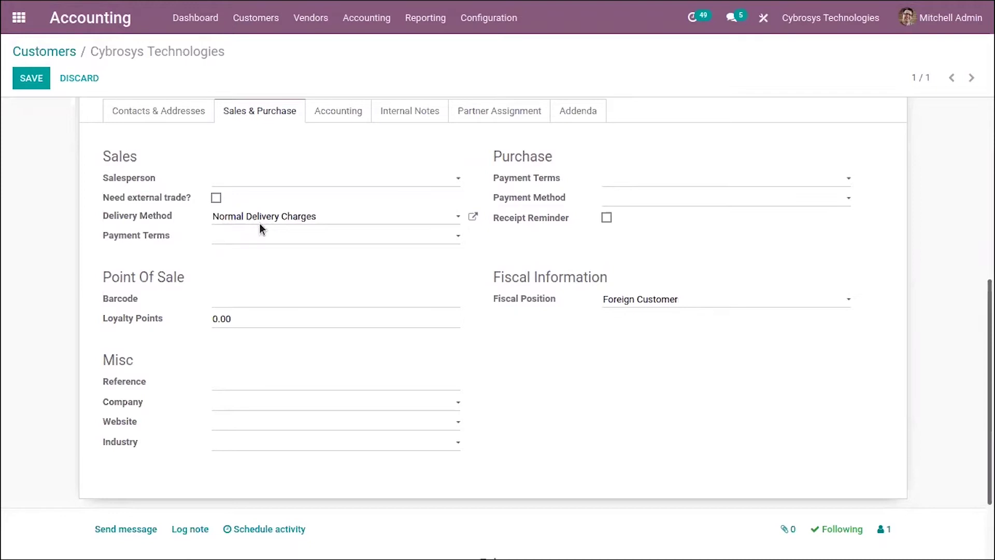
{"action": "left_click", "coordinate": [216, 198]}
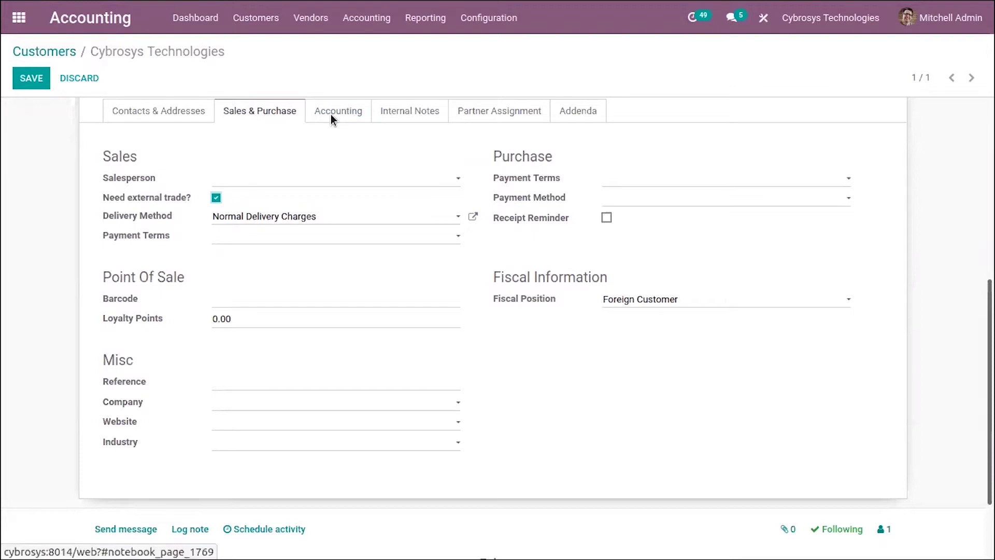
{"action": "left_click", "coordinate": [331, 108]}
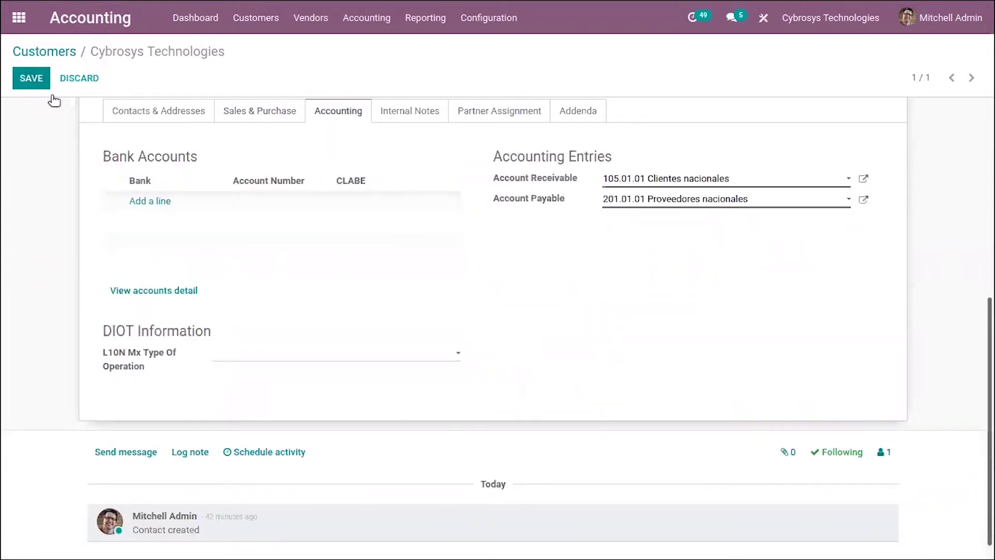
- Add a new bank account line on the Accounting tab, leaving the bank empty
{"action": "left_click", "coordinate": [155, 202]}
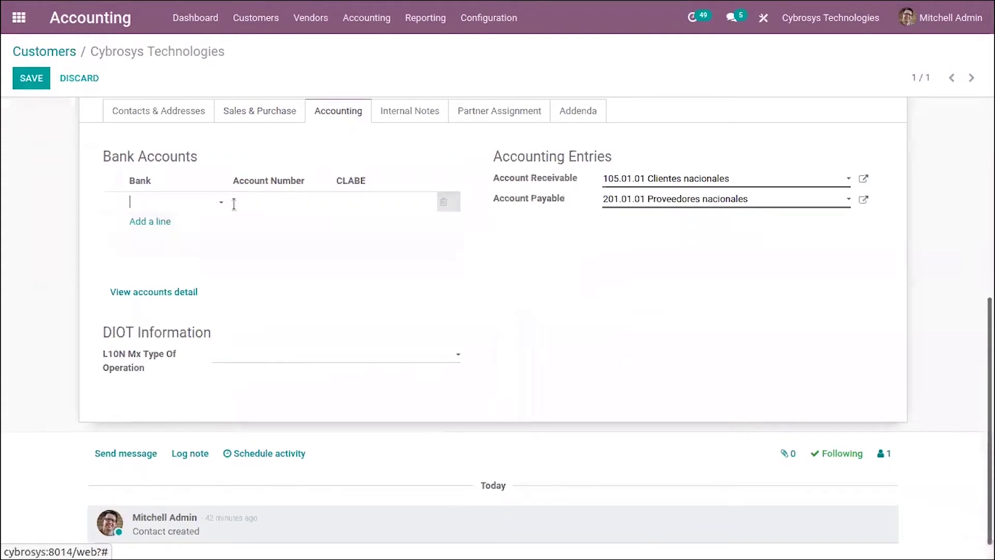
{"action": "left_click", "coordinate": [216, 200]}
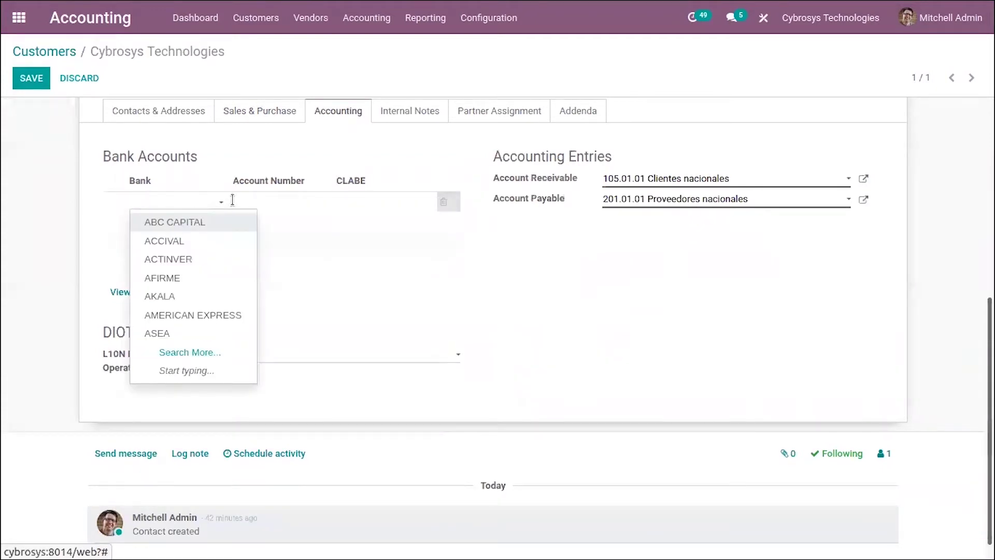
{"action": "left_click", "coordinate": [262, 196]}
{"action": "left_click", "coordinate": [381, 199]}
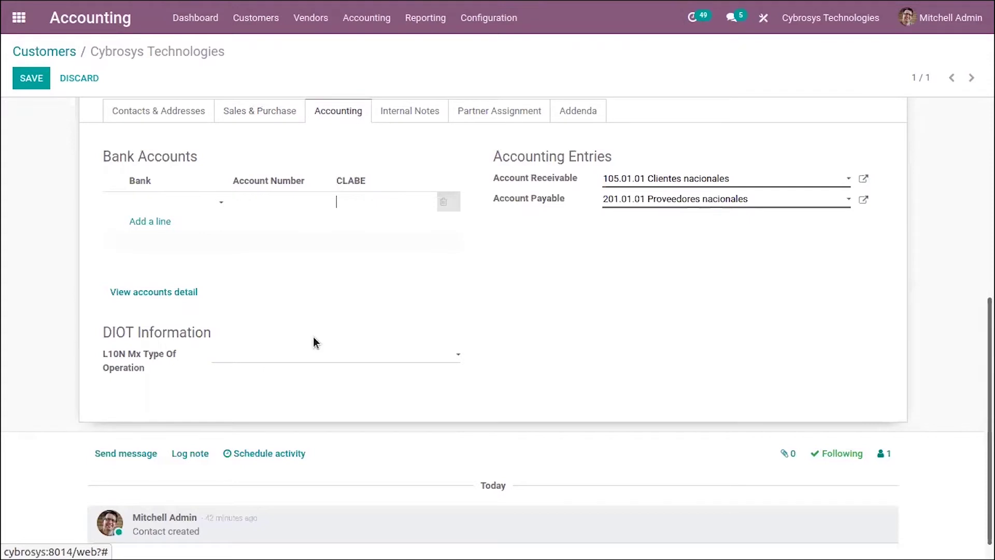
- Set L10N Mx Type Of Operation to 03 - Provision of Professional Services and save the customer
{"action": "left_click", "coordinate": [258, 357]}
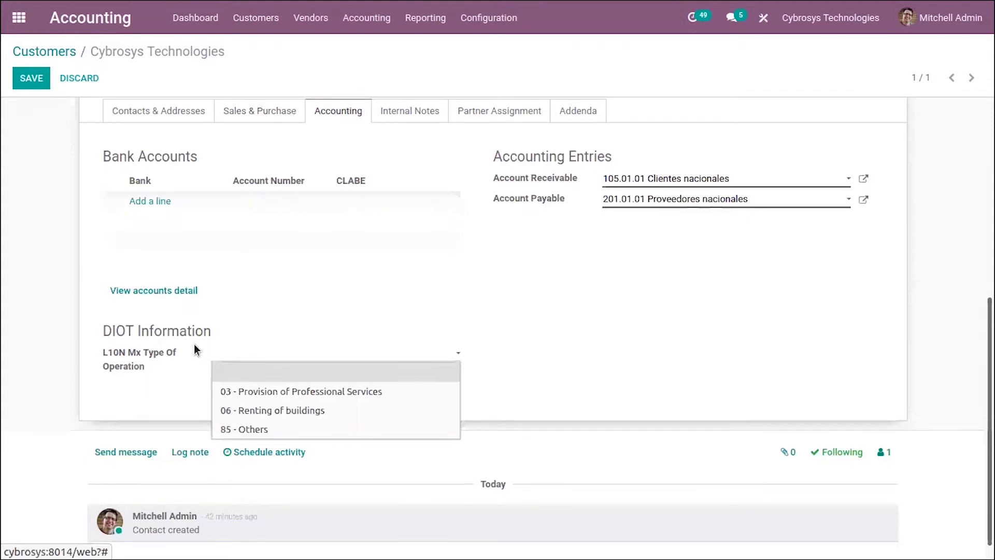
{"action": "mouse_move", "coordinate": [182, 361]}
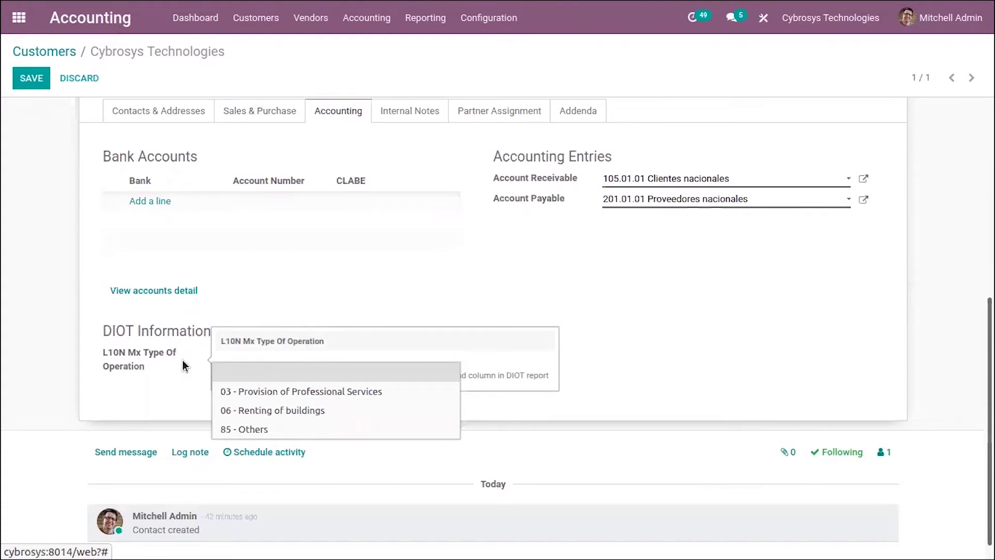
{"action": "left_click", "coordinate": [182, 366]}
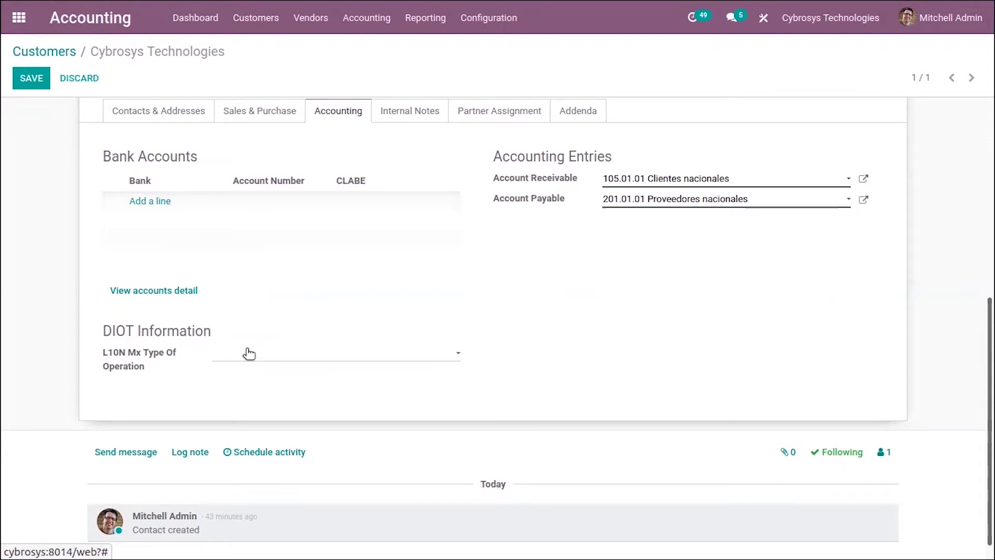
{"action": "left_click", "coordinate": [249, 353]}
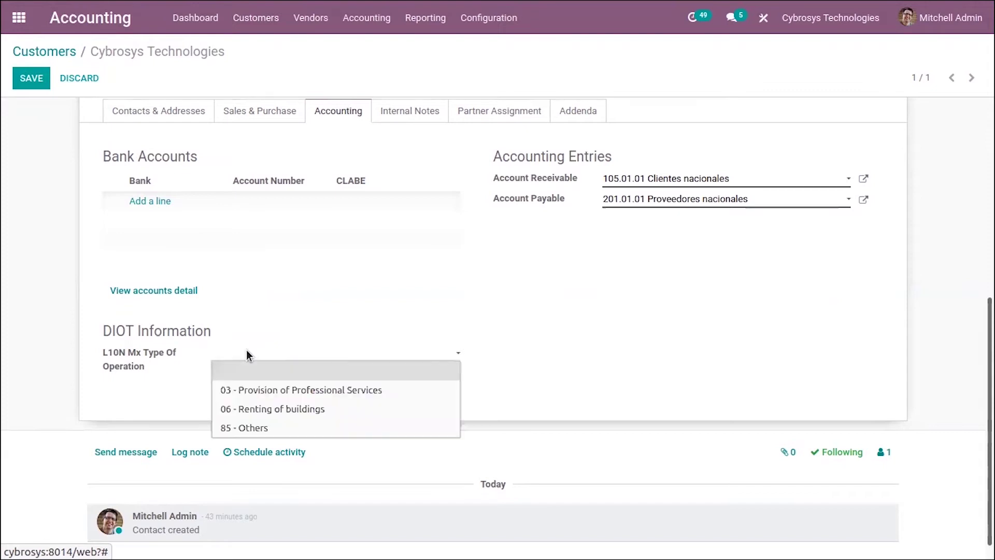
{"action": "left_click", "coordinate": [274, 391]}
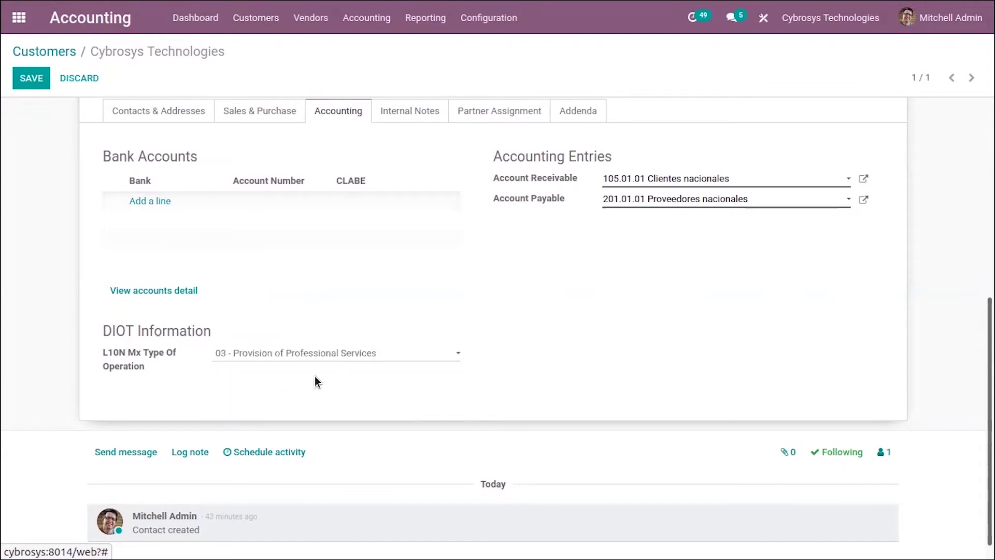
{"action": "scroll", "coordinate": [609, 288], "scroll_direction": "up", "scroll_amount": 1}
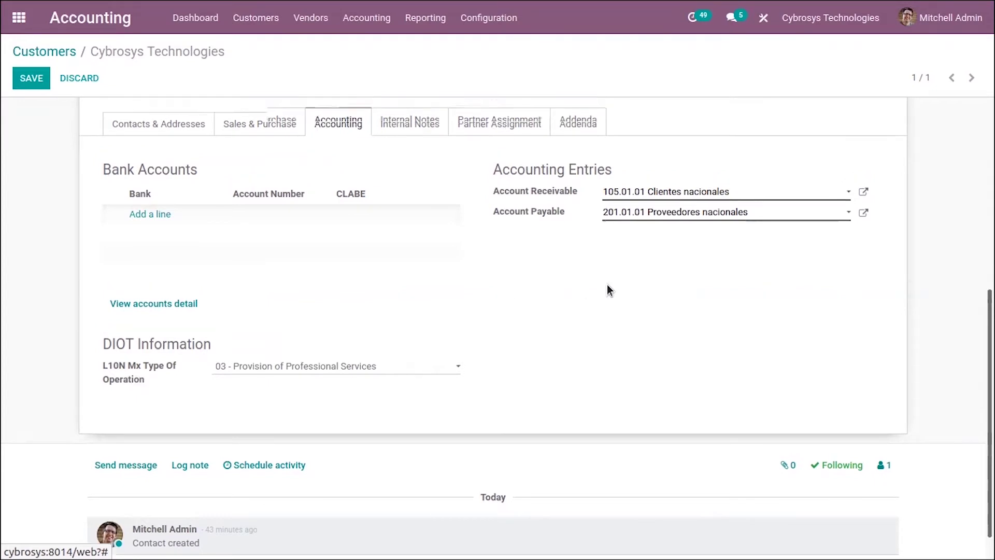
{"action": "scroll", "coordinate": [609, 289], "scroll_direction": "up", "scroll_amount": 3}
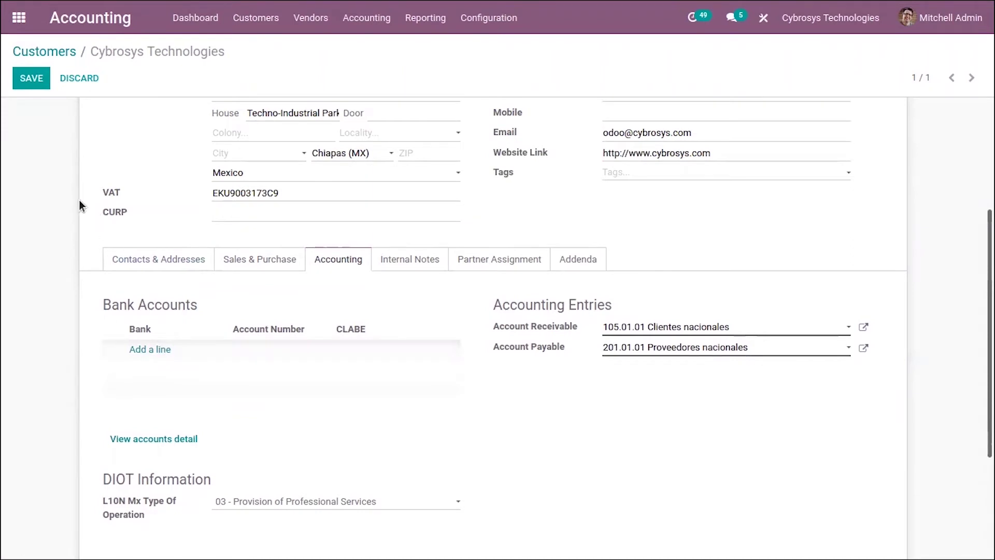
{"action": "left_click", "coordinate": [32, 77]}
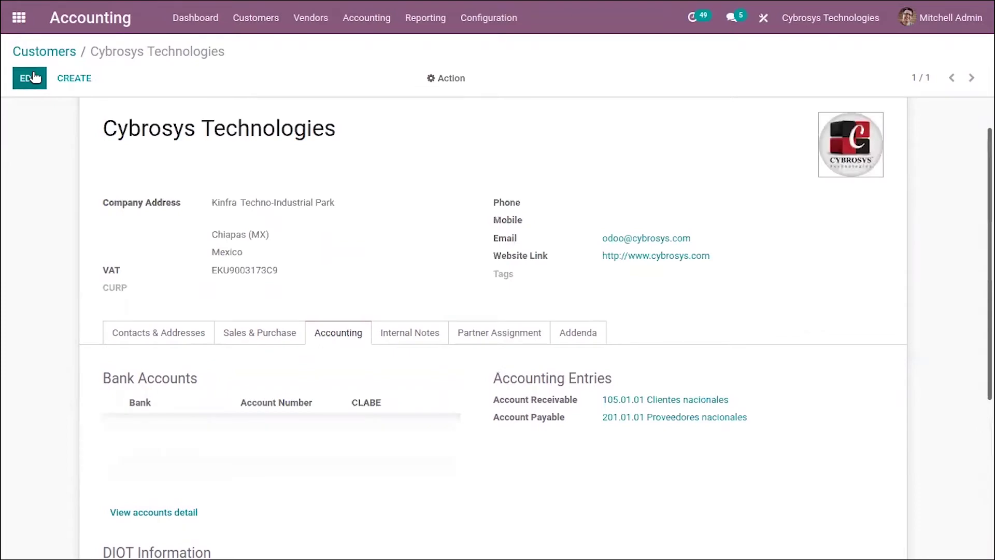
{"action": "mouse_move", "coordinate": [467, 6]}
{"action": "left_click", "coordinate": [763, 119]}
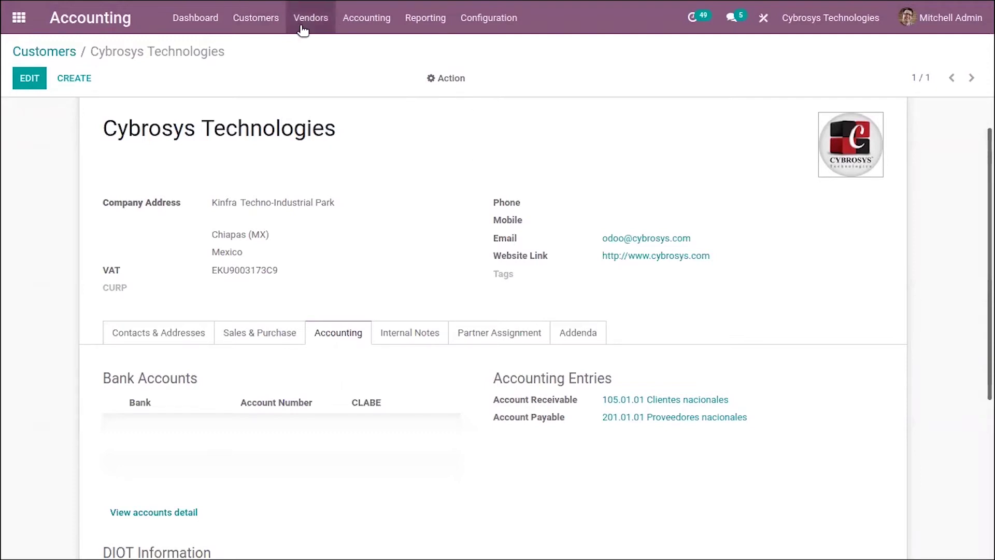
- Activate developer mode from the general Settings page
{"action": "left_click", "coordinate": [18, 18]}
{"action": "scroll", "coordinate": [453, 334], "scroll_direction": "down", "scroll_amount": 3}
{"action": "scroll", "coordinate": [452, 334], "scroll_direction": "down", "scroll_amount": 3}
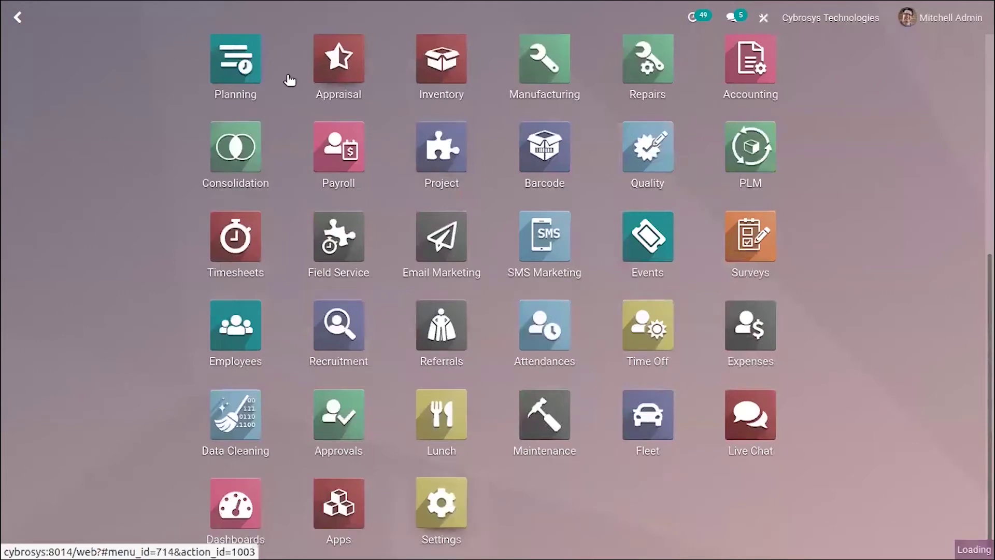
{"action": "key", "text": "Escape"}
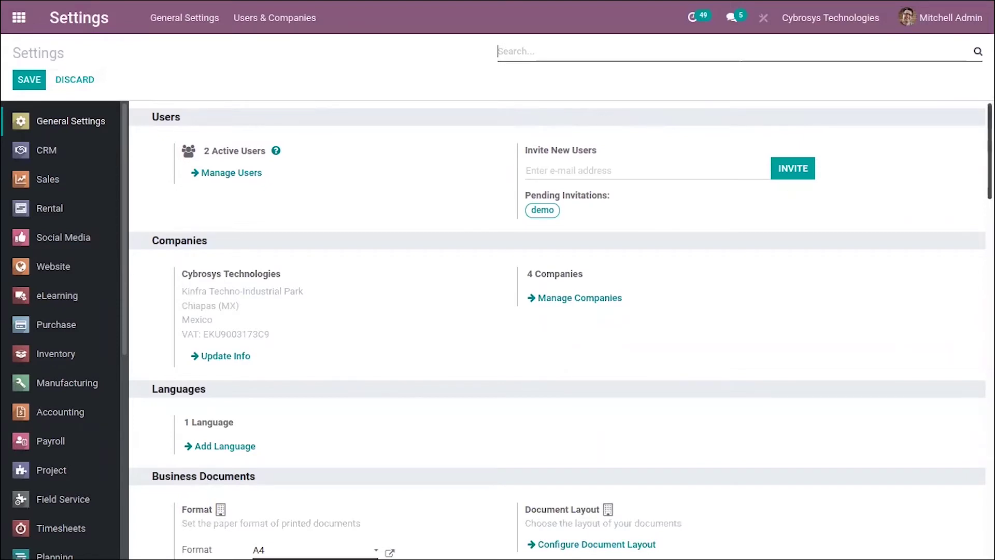
{"action": "scroll", "coordinate": [766, 129], "scroll_direction": "down", "scroll_amount": 15}
{"action": "scroll", "coordinate": [307, 420], "scroll_direction": "down", "scroll_amount": 10}
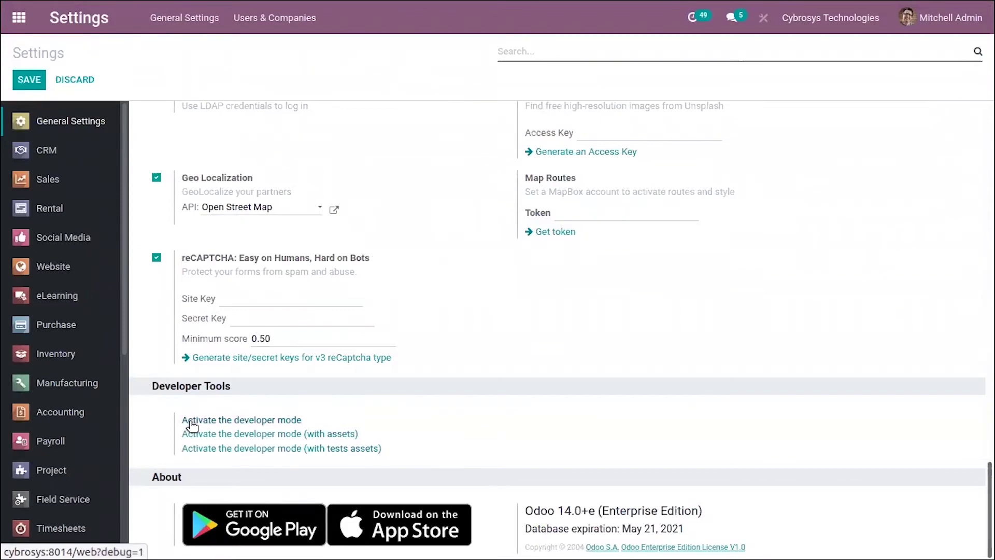
{"action": "left_click", "coordinate": [280, 419]}
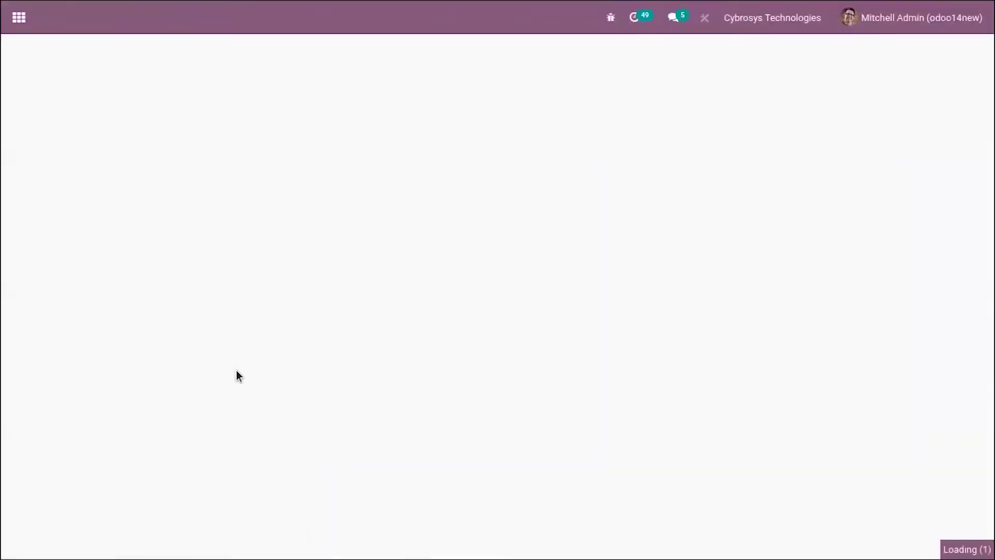
{"action": "scroll", "coordinate": [163, 226], "scroll_direction": "down", "scroll_amount": 6}
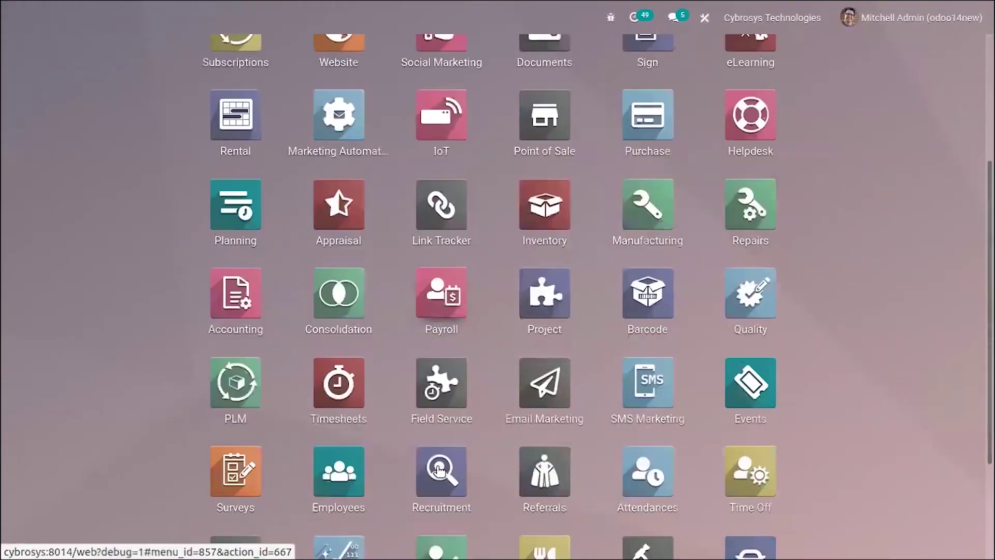
- Open System Parameters from the Technical menu in Settings
{"action": "left_click", "coordinate": [521, 498]}
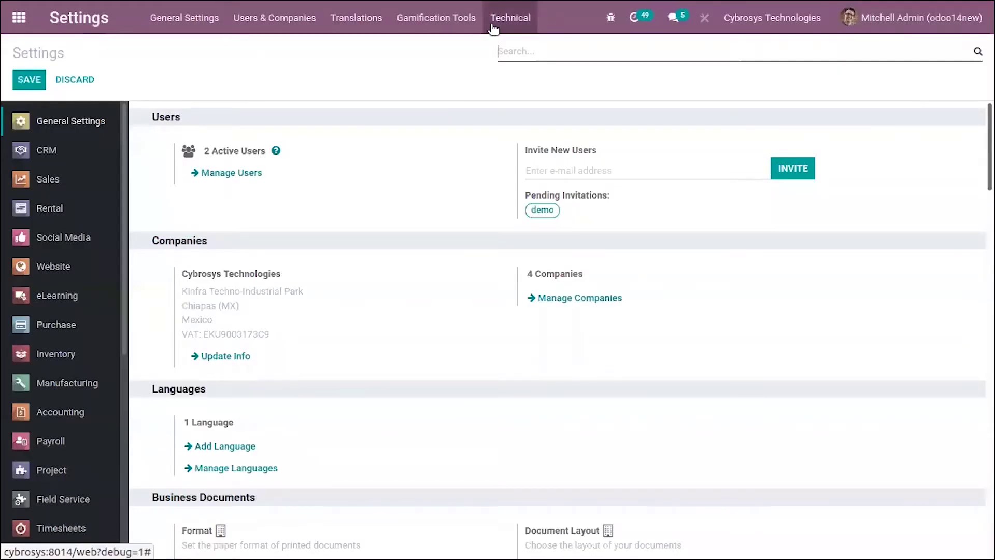
{"action": "left_click", "coordinate": [492, 26]}
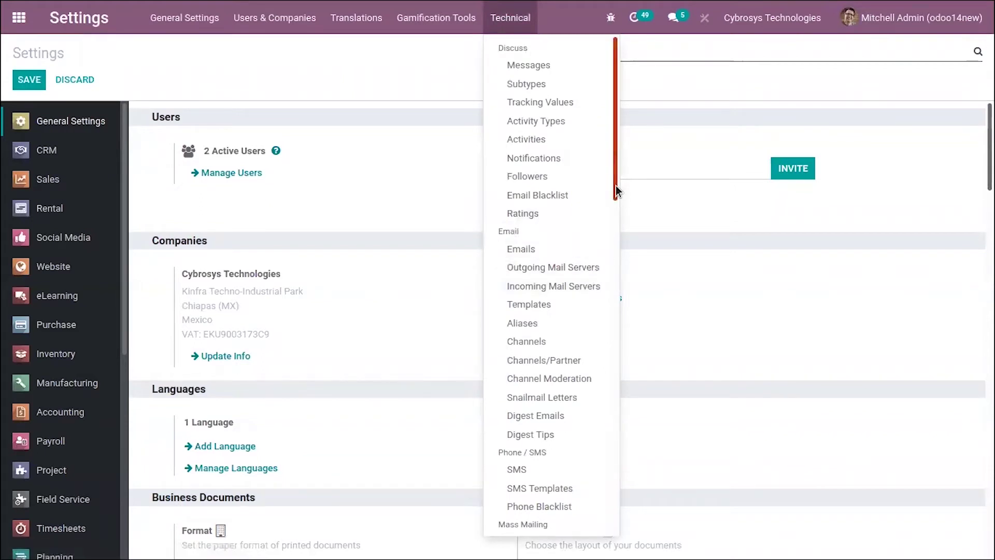
{"action": "left_click_drag", "start_coordinate": [616, 191], "coordinate": [652, 549]}
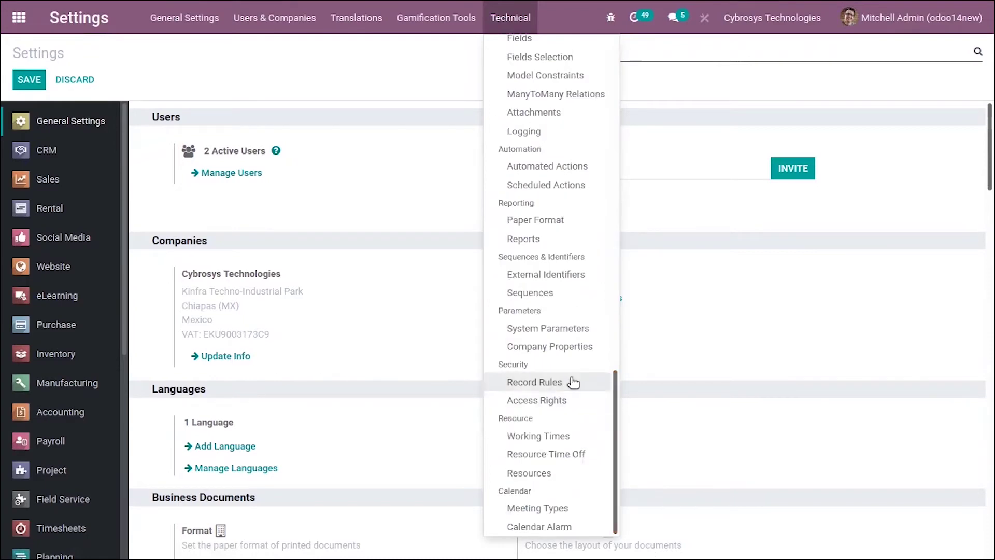
{"action": "left_click", "coordinate": [570, 326]}
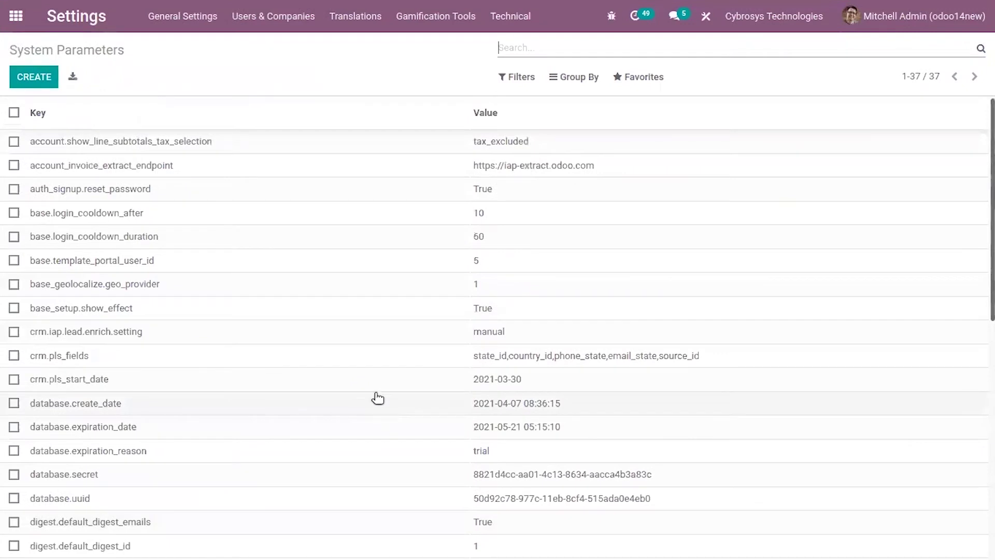
- Create and save system parameter l10n_mx_edi_cfdi_version with value 3.3
{"action": "left_click", "coordinate": [43, 80]}
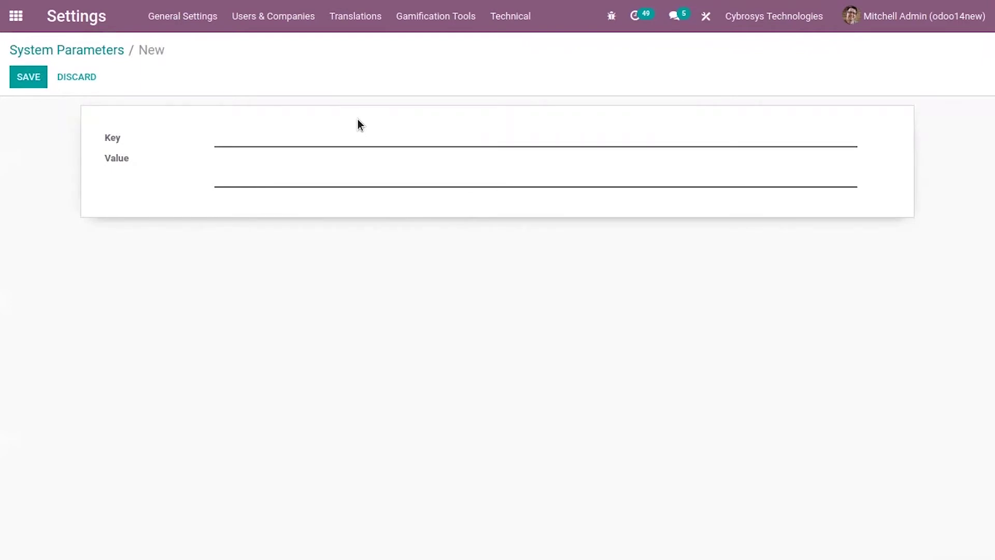
{"action": "type", "text": "l10n_mx_edi_cfdi_version"}
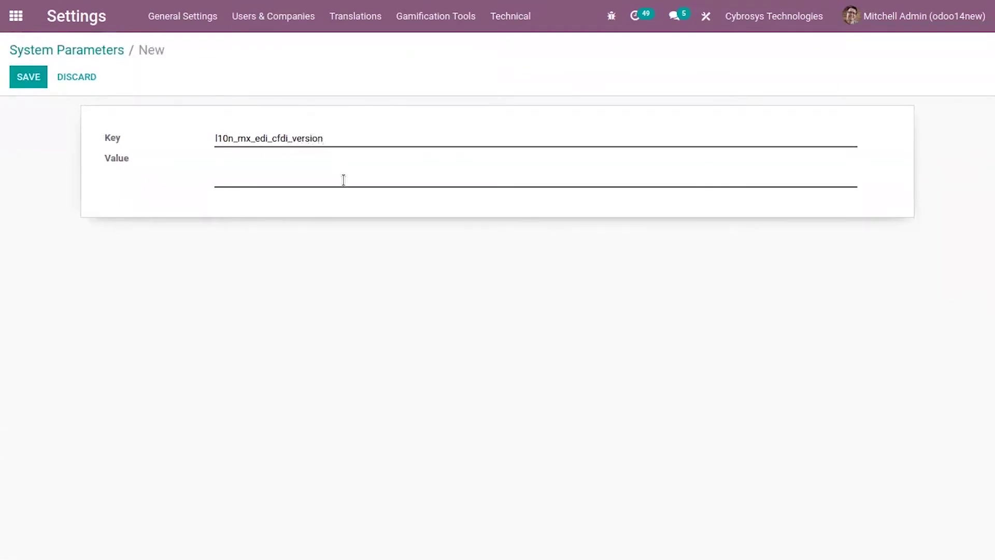
{"action": "left_click", "coordinate": [346, 184]}
{"action": "type", "text": "3.3"}
{"action": "left_click", "coordinate": [43, 73]}
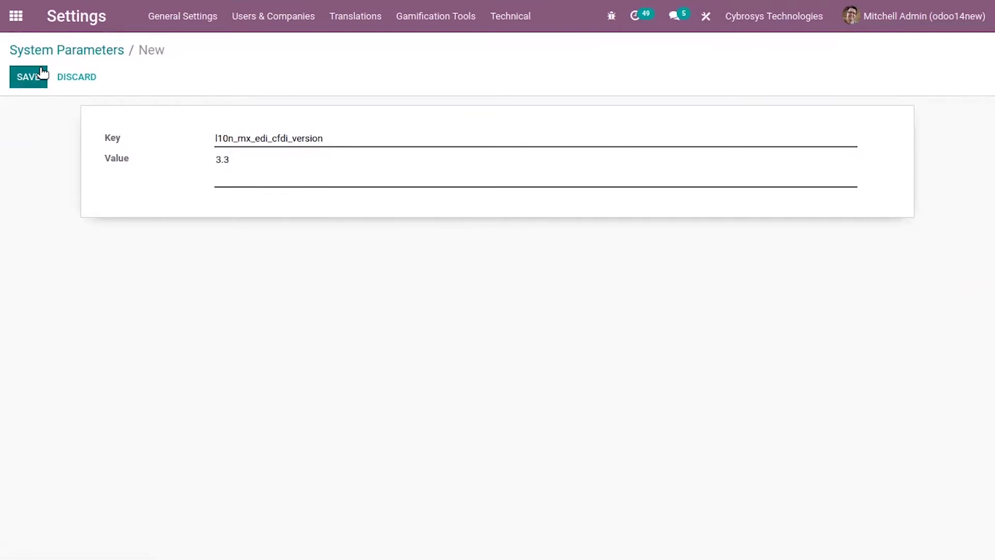
{"action": "left_click", "coordinate": [42, 74]}
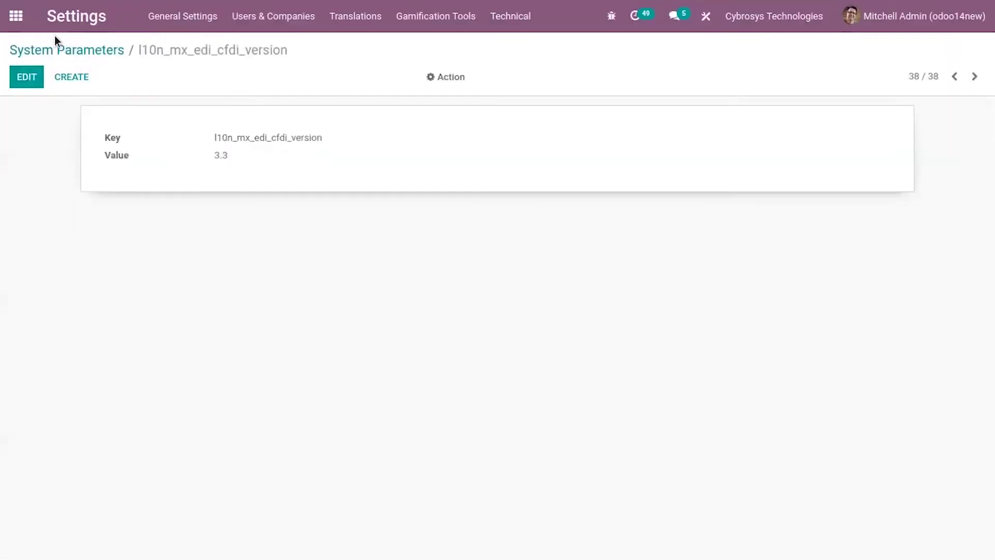
- Open the Accounting taxes list and view IVA(16%) VENTAS advanced options
{"action": "left_click", "coordinate": [16, 15]}
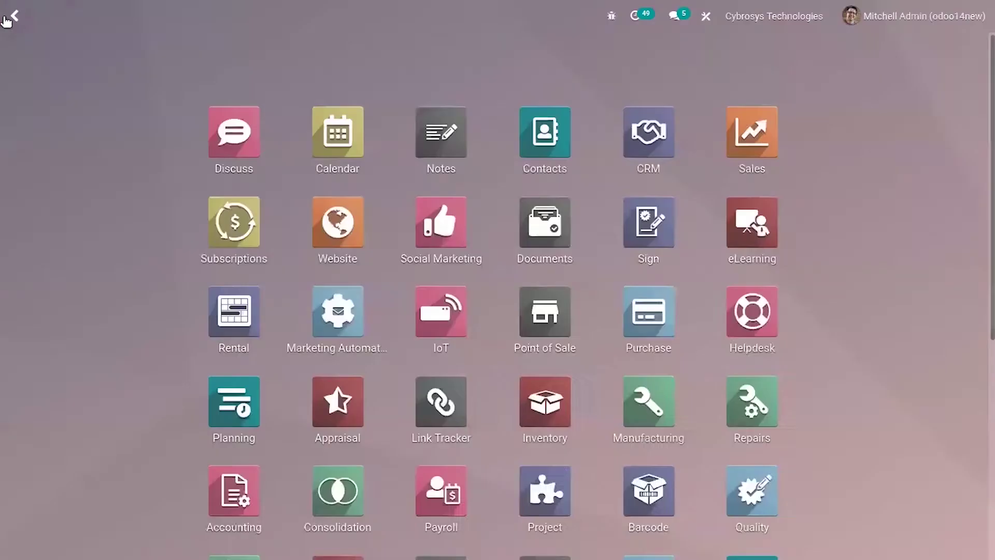
{"action": "scroll", "coordinate": [406, 305], "scroll_direction": "down", "scroll_amount": 6}
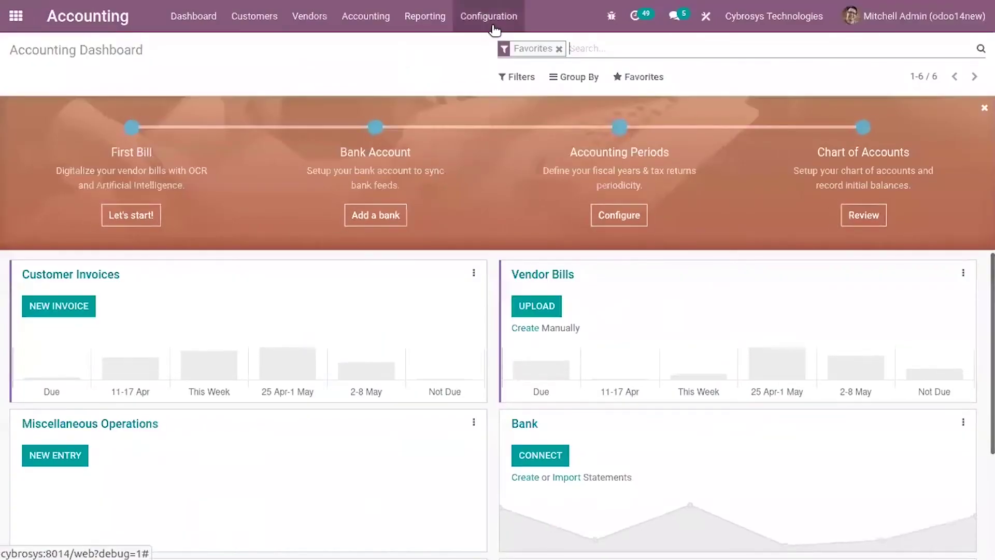
{"action": "left_click", "coordinate": [487, 16]}
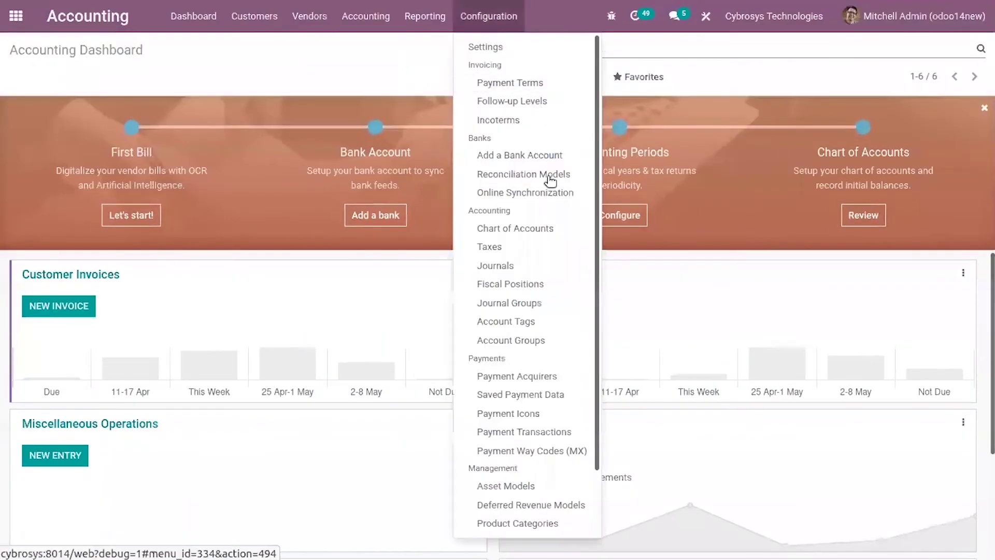
{"action": "left_click", "coordinate": [528, 247]}
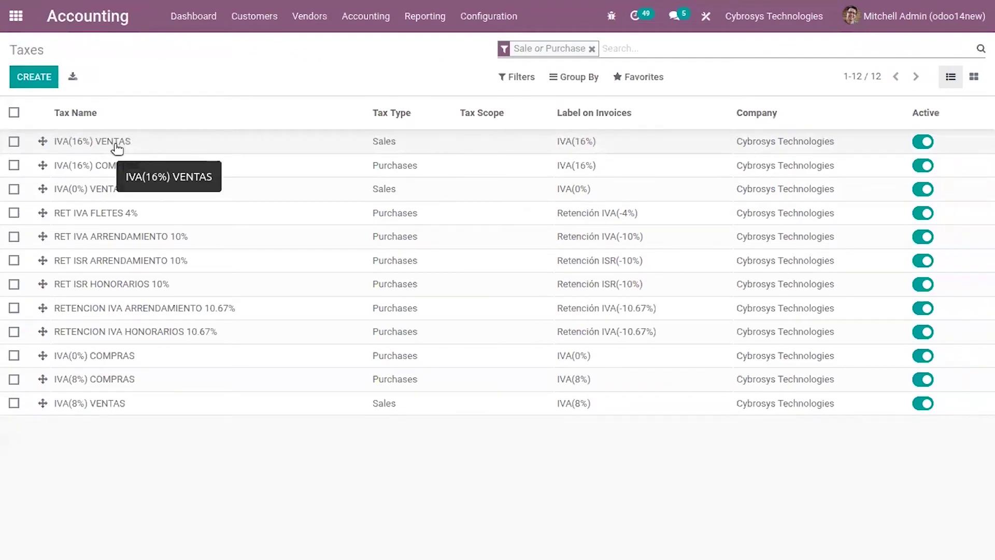
{"action": "left_click", "coordinate": [160, 143]}
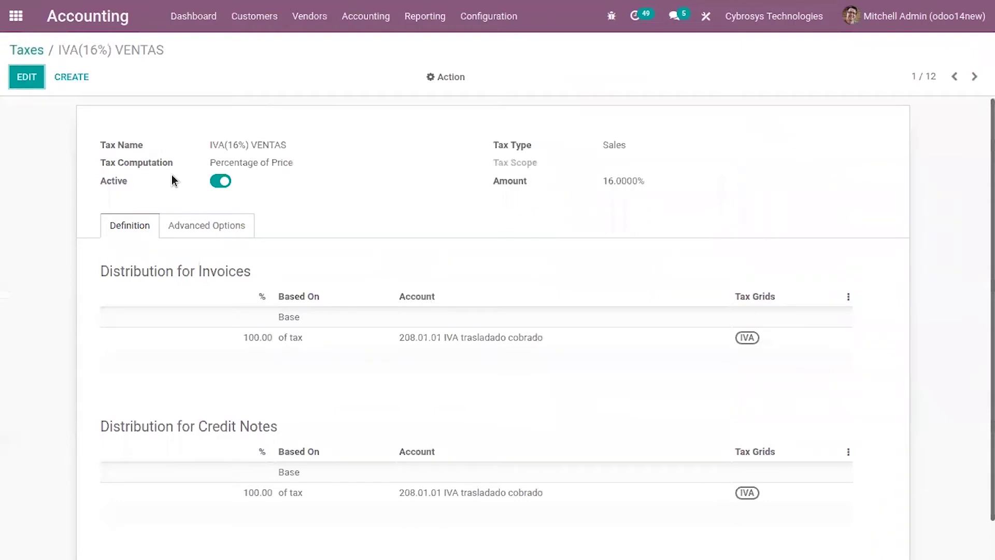
{"action": "left_click", "coordinate": [185, 236]}
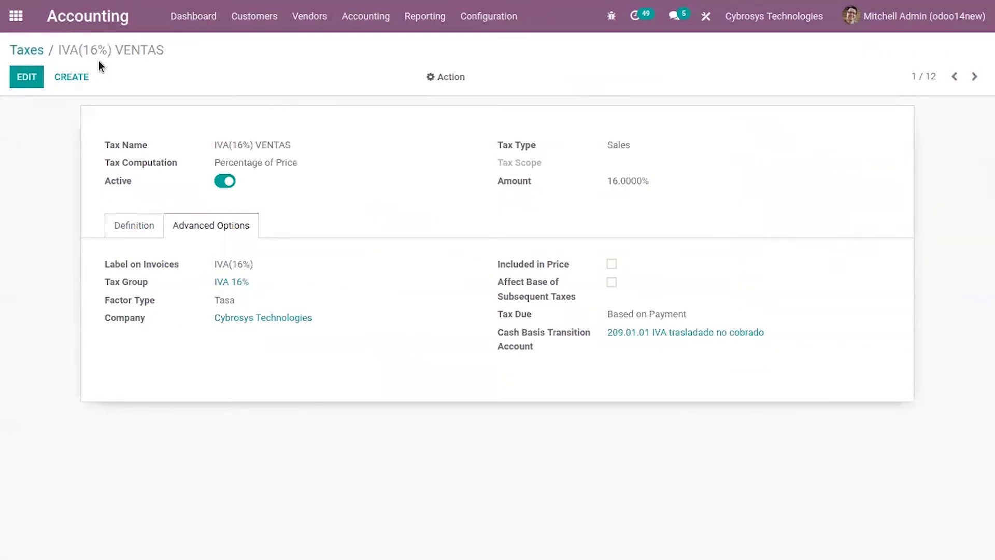
- Open the IVA(0%) VENTAS tax record from the taxes list
{"action": "left_click", "coordinate": [31, 52]}
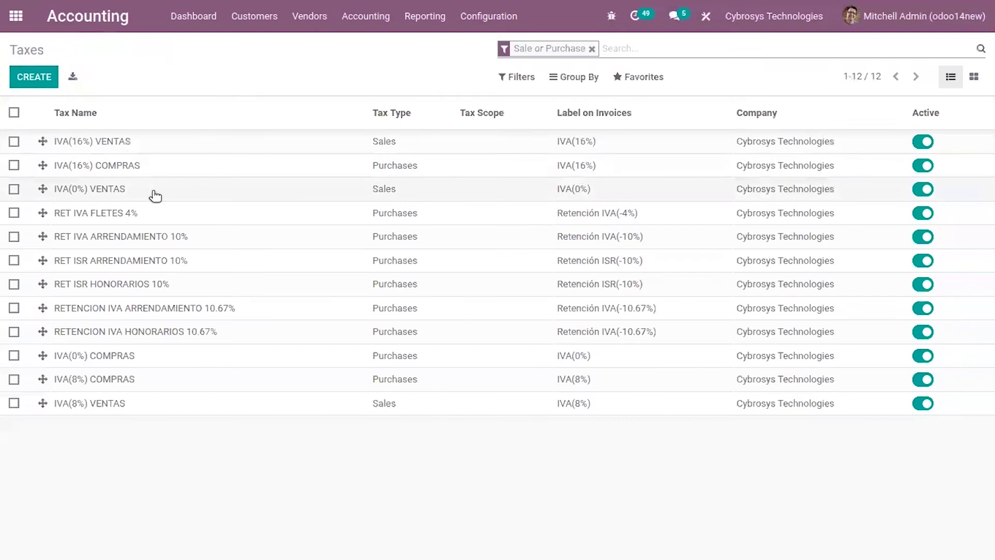
{"action": "left_click", "coordinate": [156, 196]}
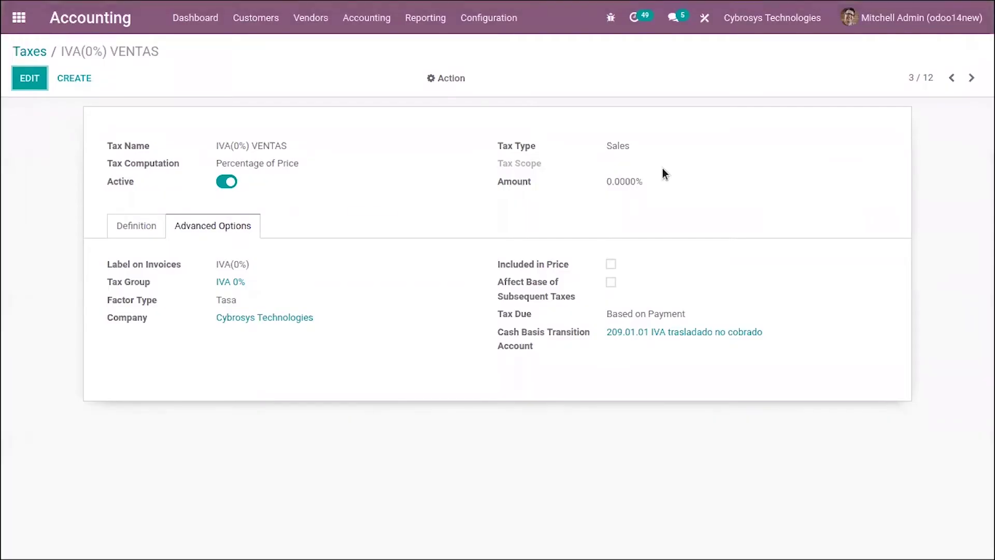
{"action": "left_click", "coordinate": [513, 21]}
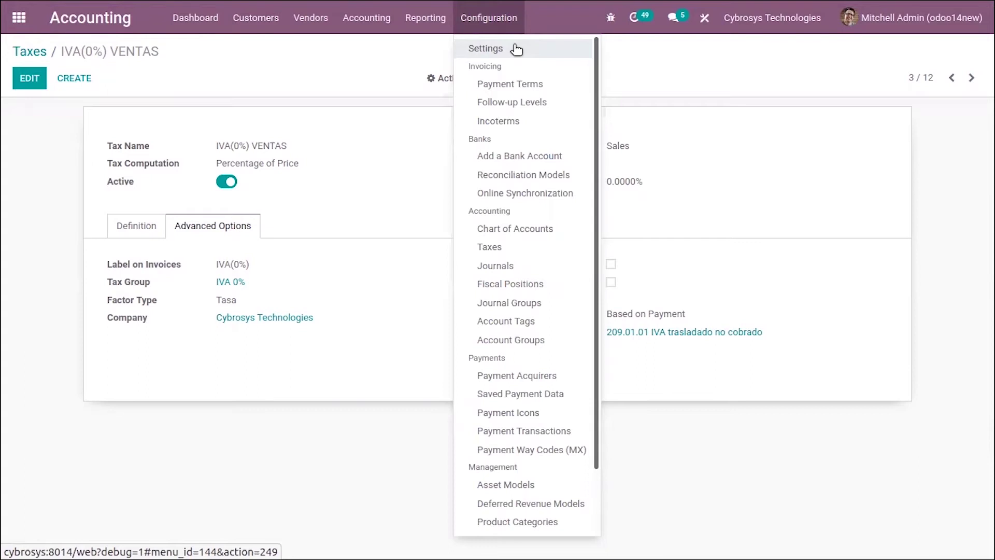
- Search Accounting settings for 'pac' and keep Quadrum (formerly finkok) as the MX PAC
{"action": "left_click", "coordinate": [516, 48]}
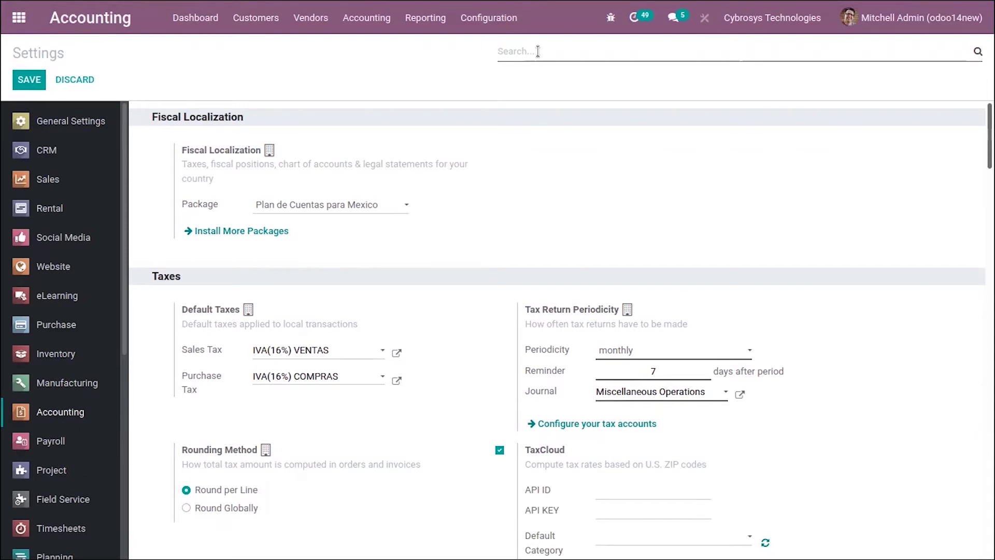
{"action": "type", "text": "pa"}
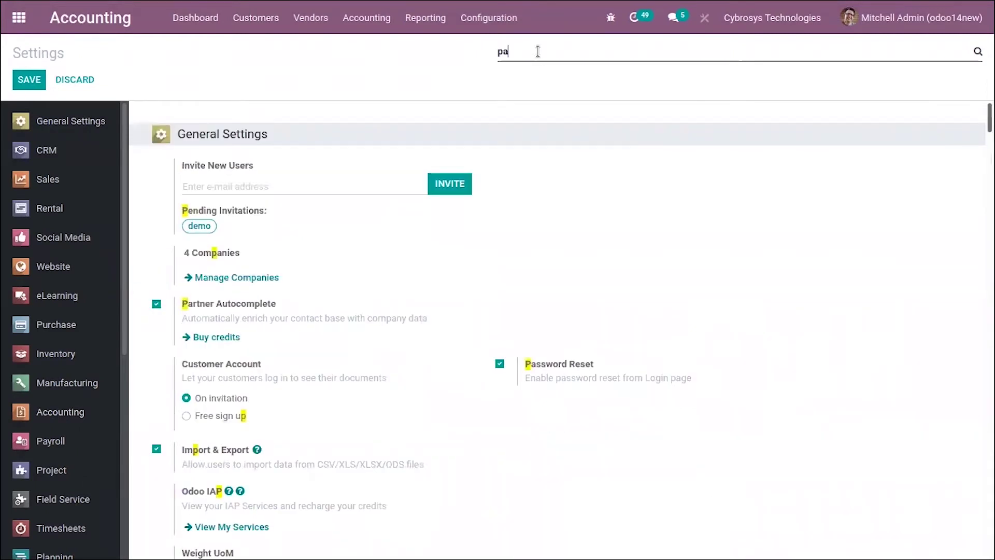
{"action": "type", "text": "c"}
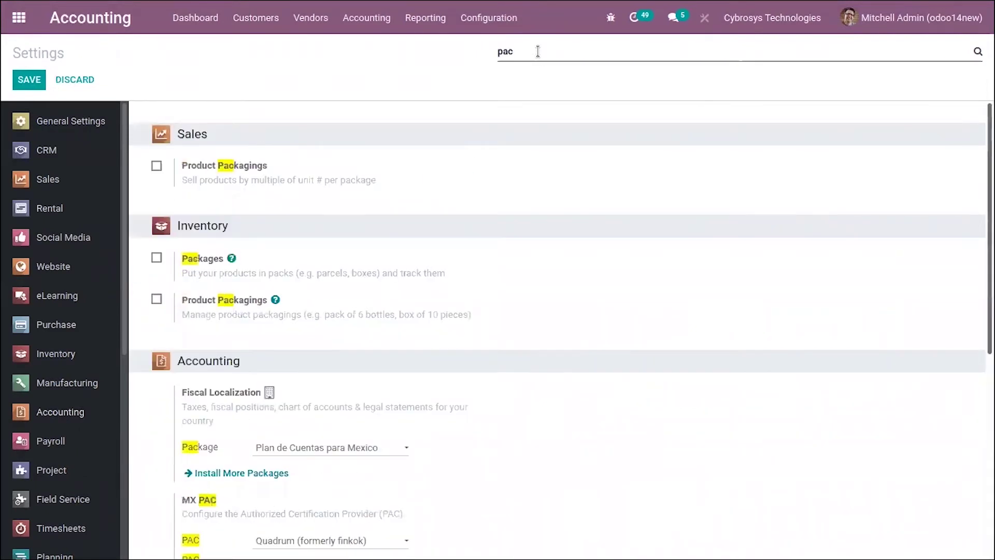
{"action": "scroll", "coordinate": [582, 178], "scroll_direction": "down", "scroll_amount": 5}
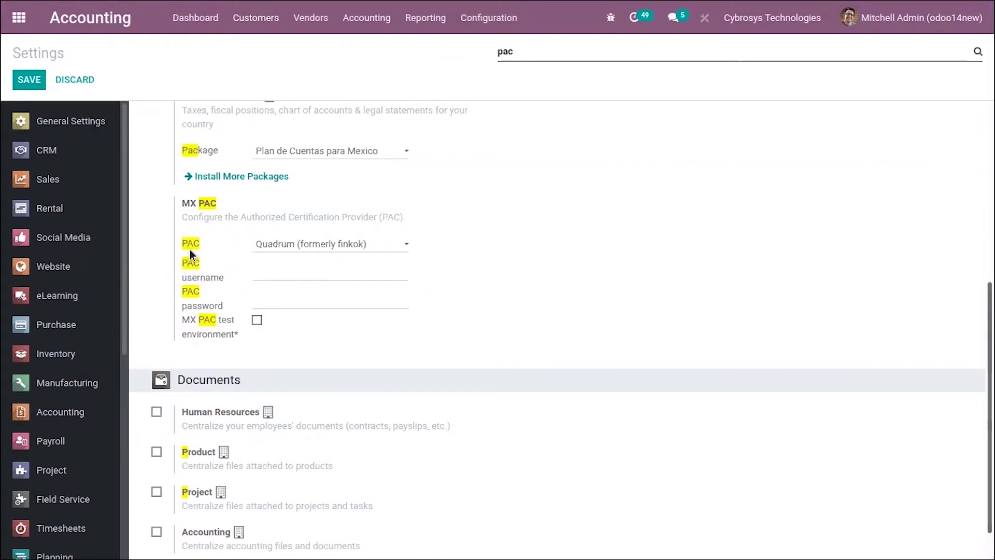
{"action": "mouse_move", "coordinate": [192, 250]}
{"action": "scroll", "coordinate": [284, 201], "scroll_direction": "up", "scroll_amount": 2}
{"action": "scroll", "coordinate": [295, 261], "scroll_direction": "down", "scroll_amount": 2}
{"action": "scroll", "coordinate": [295, 264], "scroll_direction": "up", "scroll_amount": 3}
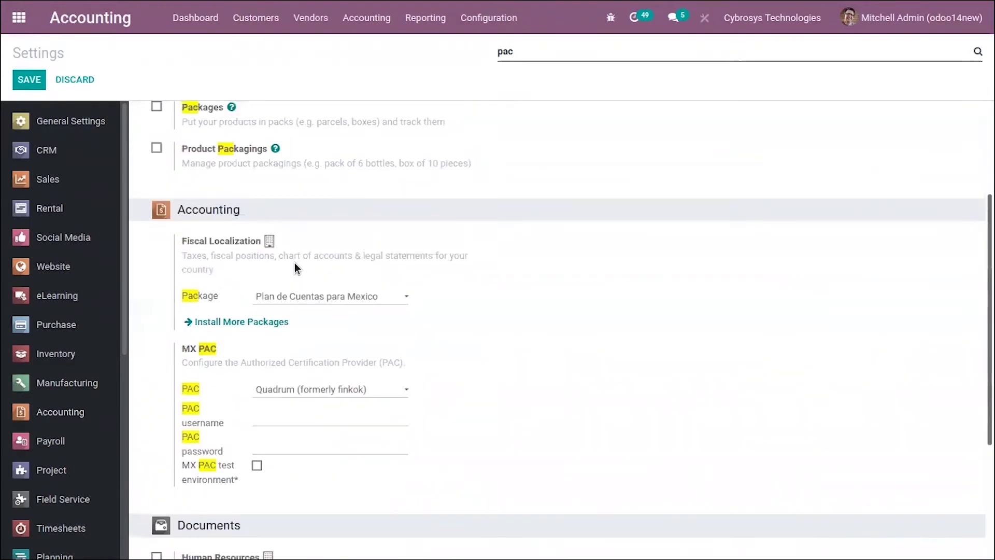
{"action": "scroll", "coordinate": [294, 266], "scroll_direction": "up", "scroll_amount": 3}
{"action": "scroll", "coordinate": [313, 316], "scroll_direction": "down", "scroll_amount": 4}
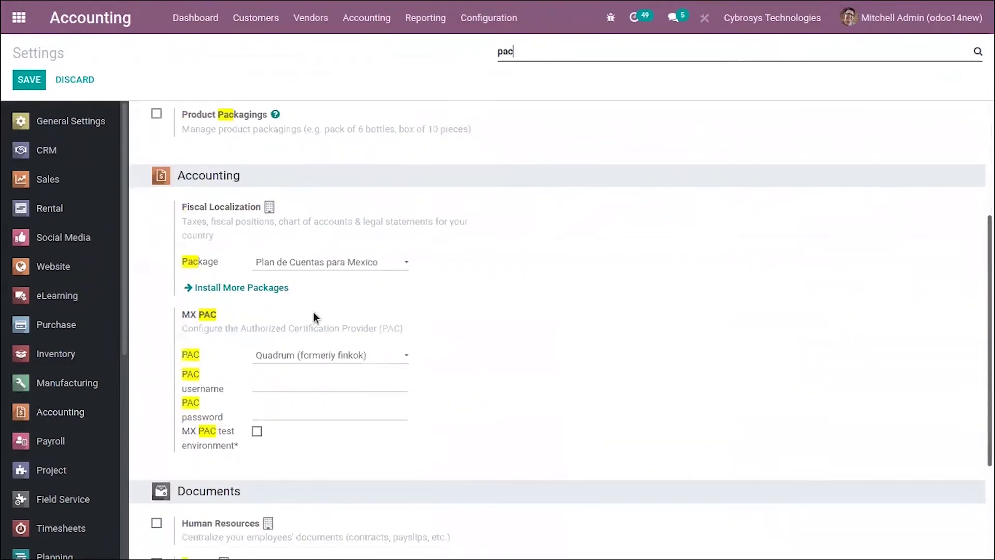
{"action": "left_click", "coordinate": [285, 357]}
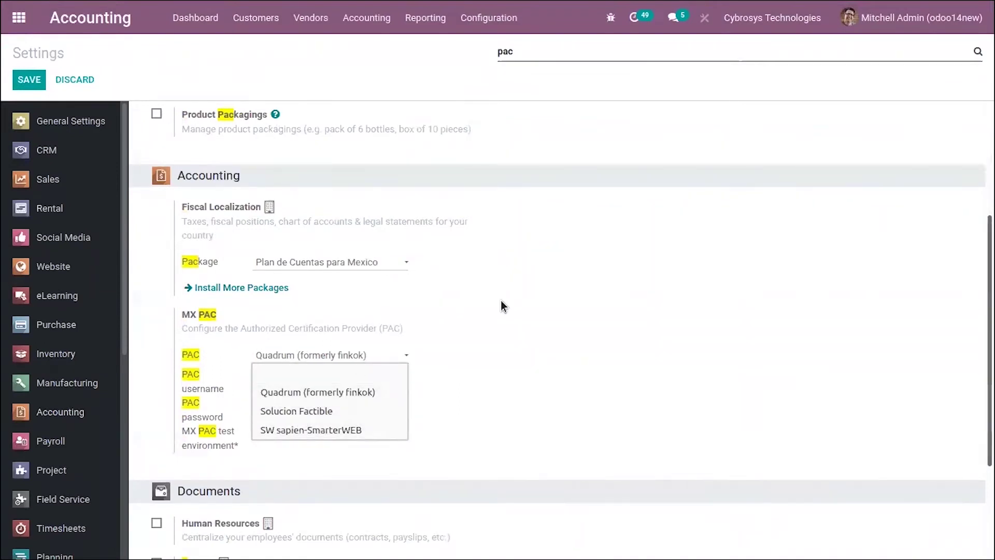
{"action": "left_click", "coordinate": [482, 329]}
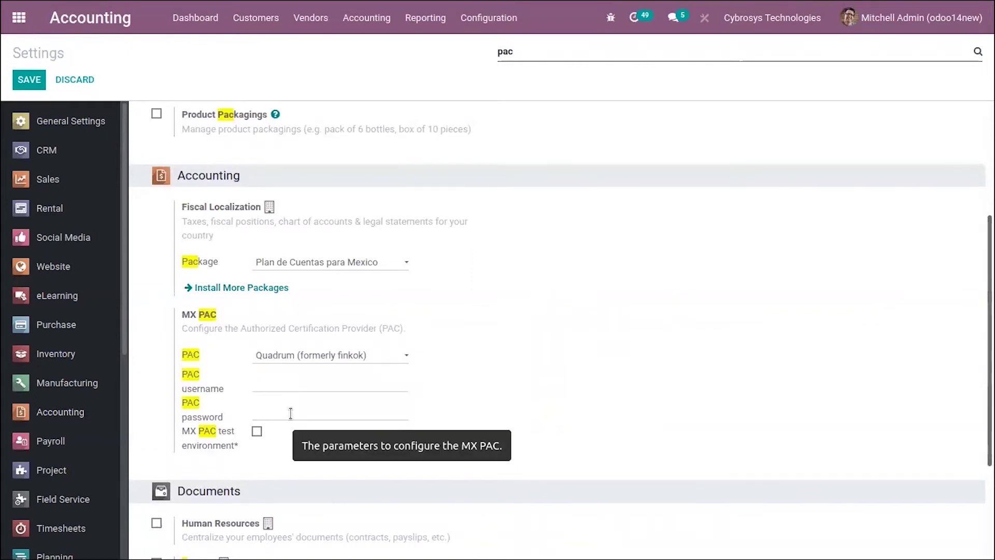
- Enable the MX PAC test environment option
{"action": "scroll", "coordinate": [291, 413], "scroll_direction": "down", "scroll_amount": 1}
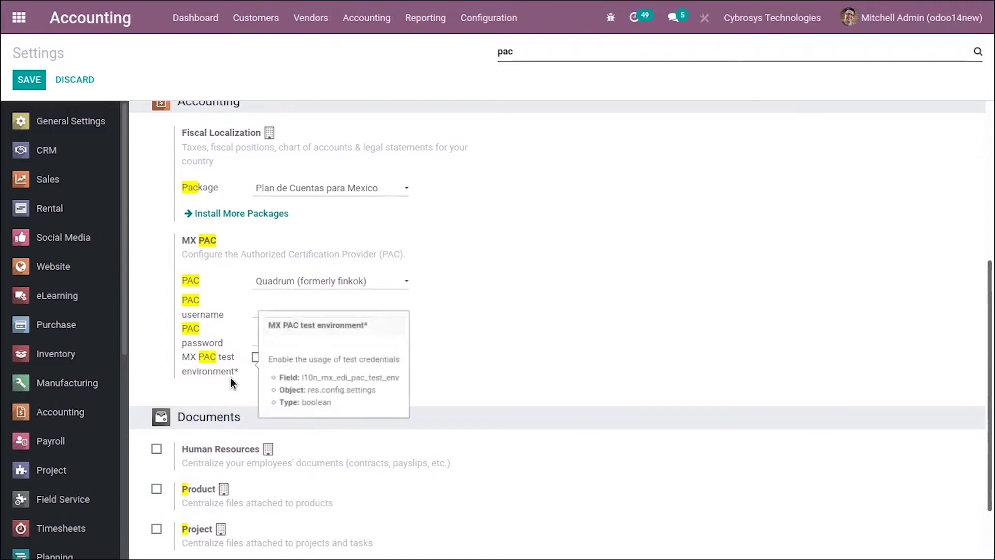
{"action": "left_click", "coordinate": [257, 357]}
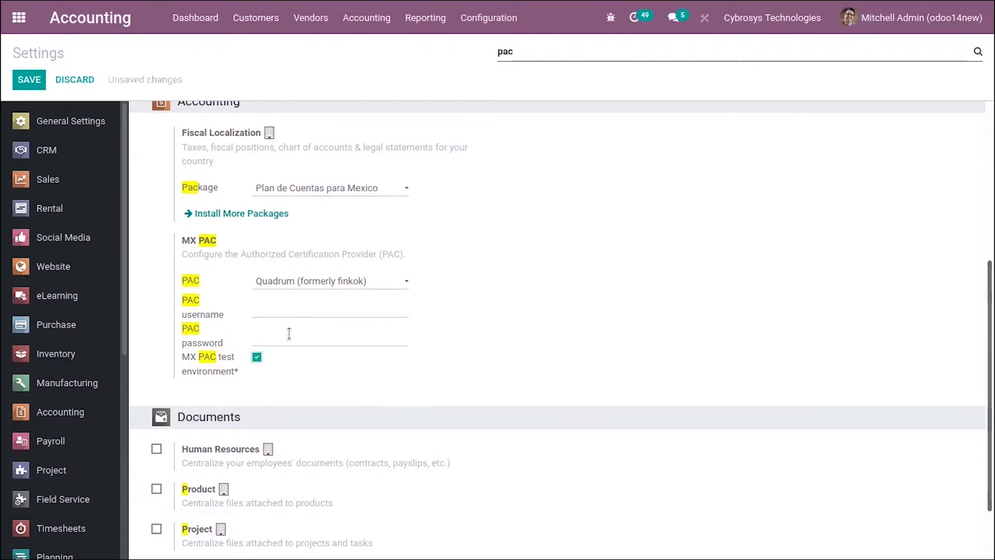
{"action": "scroll", "coordinate": [518, 348], "scroll_direction": "up", "scroll_amount": 1}
{"action": "scroll", "coordinate": [518, 347], "scroll_direction": "down", "scroll_amount": 2}
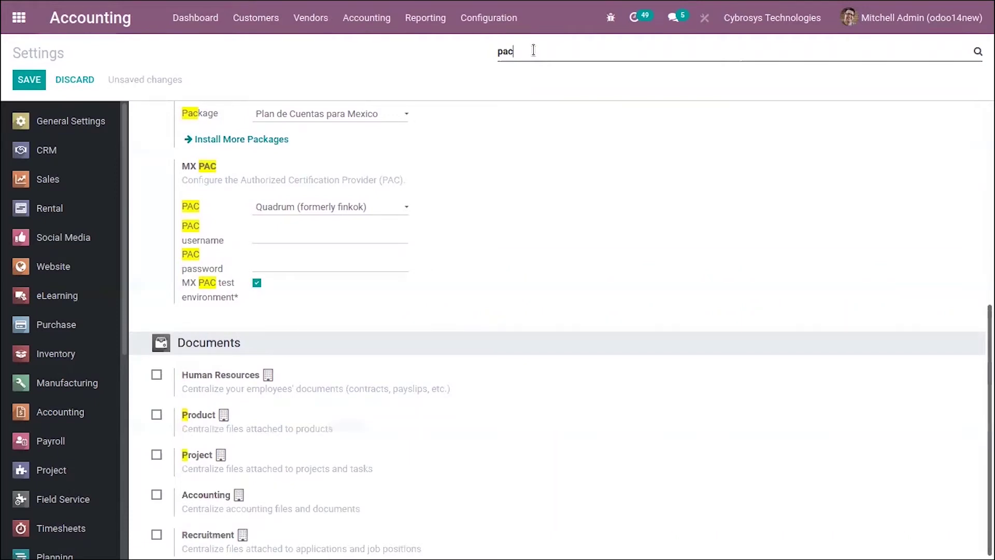
- Search settings for 'regi' and set the fiscal regime to Régimen de los ingresos por obtención de premios
{"action": "key", "text": "BackSpace"}
{"action": "key", "text": "BackSpace"}
{"action": "key", "text": "BackSpace"}
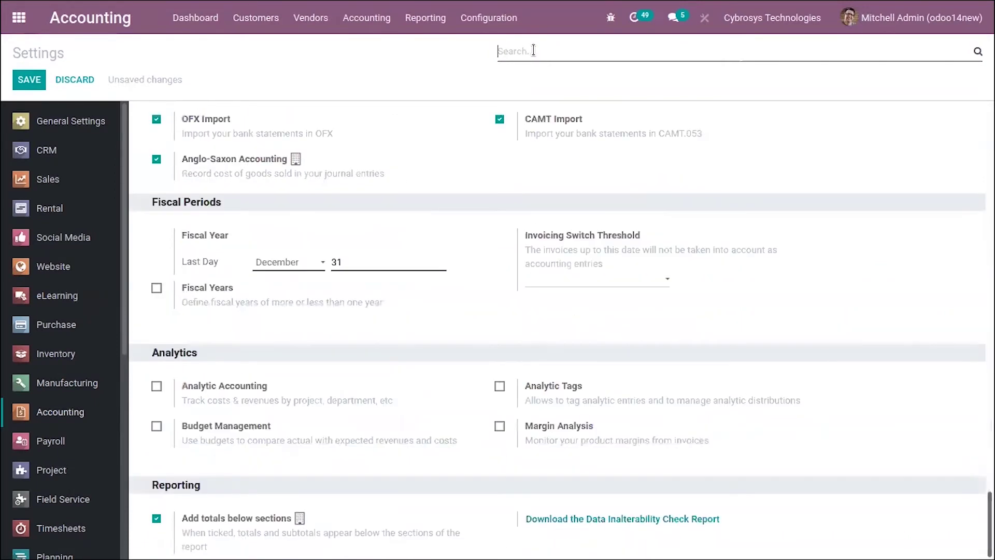
{"action": "type", "text": "elect"}
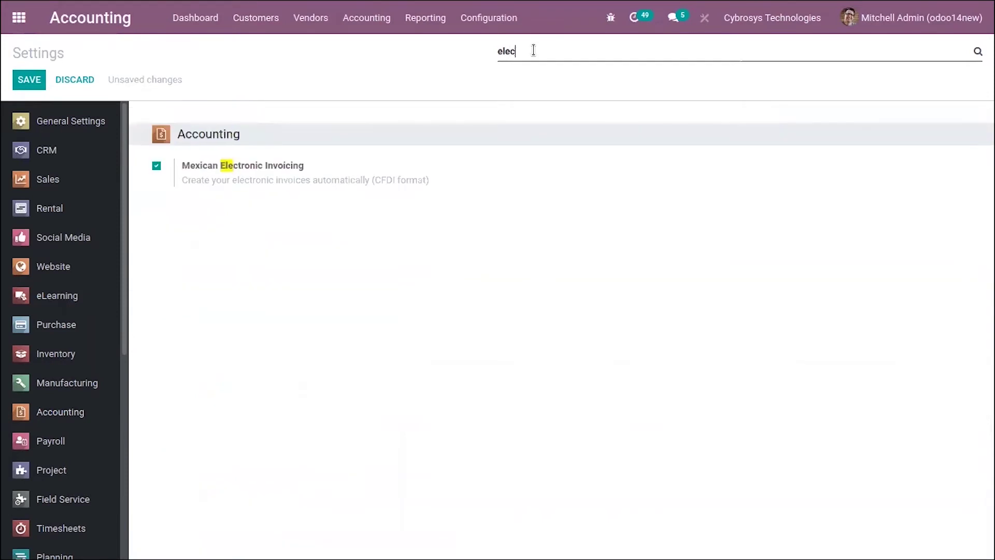
{"action": "key", "text": "BackSpace"}
{"action": "key", "text": "BackSpace"}
{"action": "key", "text": "BackSpace"}
{"action": "key", "text": "BackSpace"}
{"action": "key", "text": "BackSpace"}
{"action": "type", "text": "regi"}
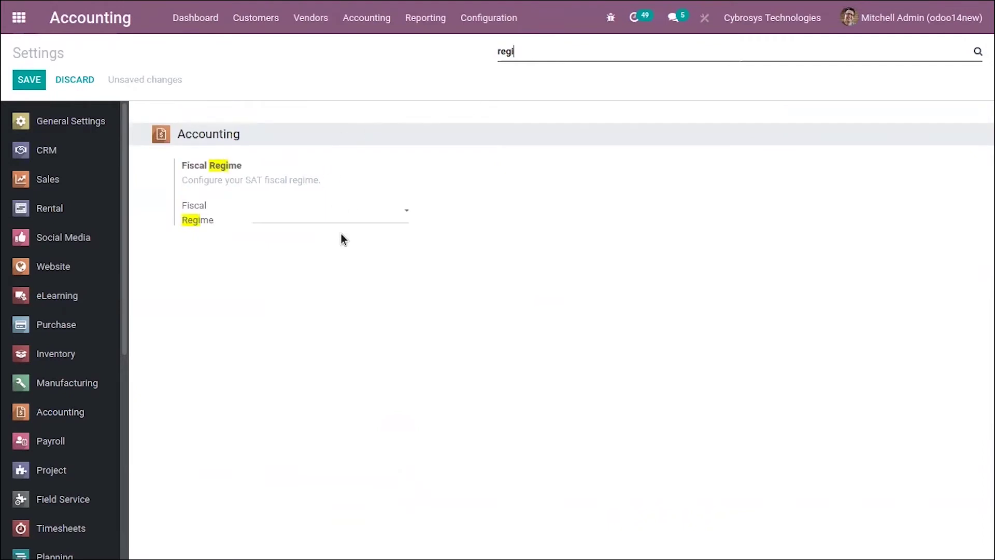
{"action": "left_click", "coordinate": [290, 219]}
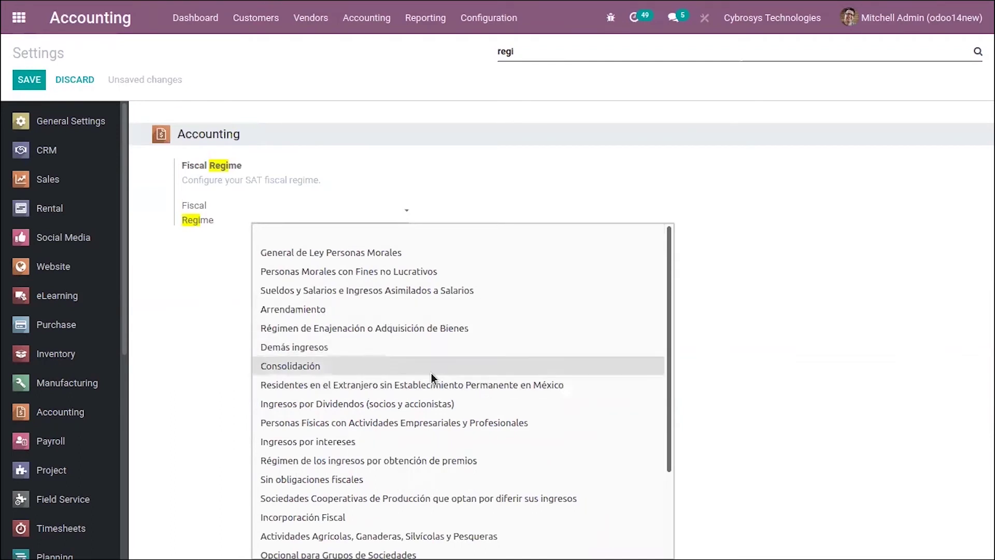
{"action": "scroll", "coordinate": [417, 440], "scroll_direction": "down", "scroll_amount": 3}
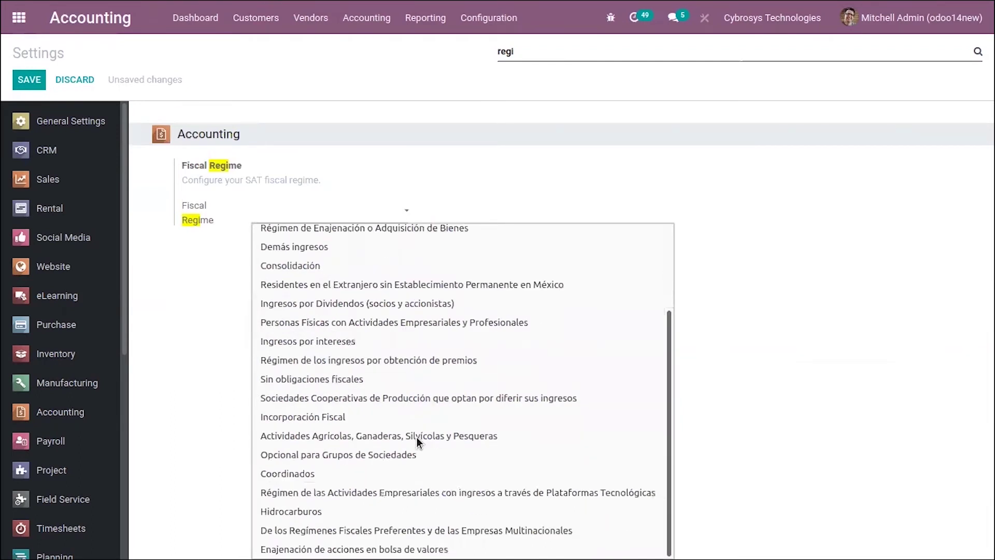
{"action": "scroll", "coordinate": [419, 440], "scroll_direction": "up", "scroll_amount": 2}
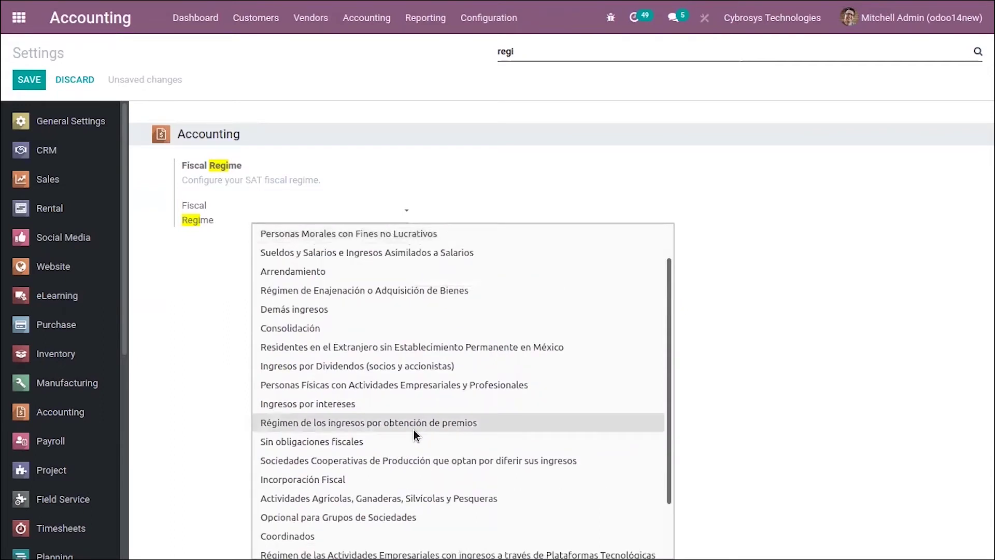
{"action": "left_click", "coordinate": [414, 426]}
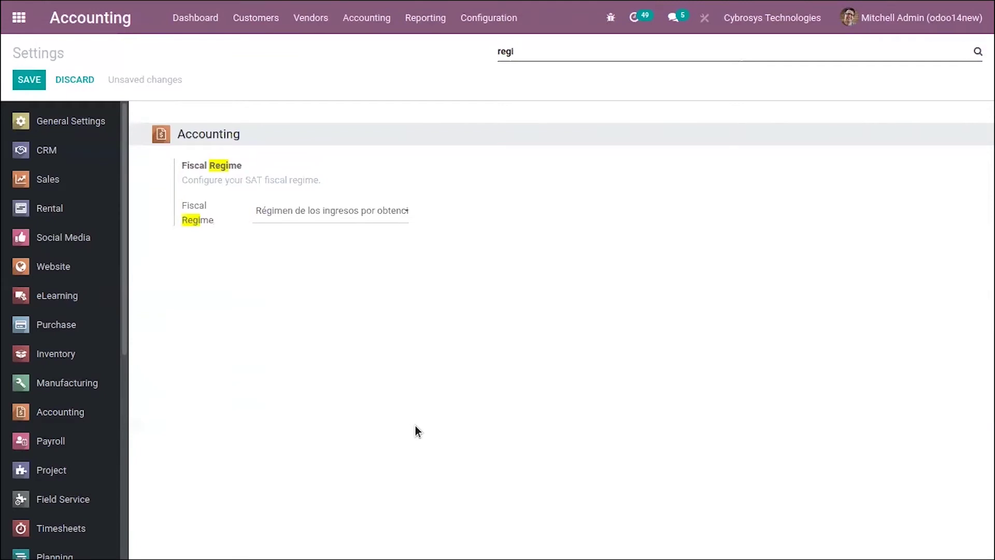
- Change the fiscal regime to General de Ley Personas Morales and clear the search
{"action": "left_click", "coordinate": [405, 215]}
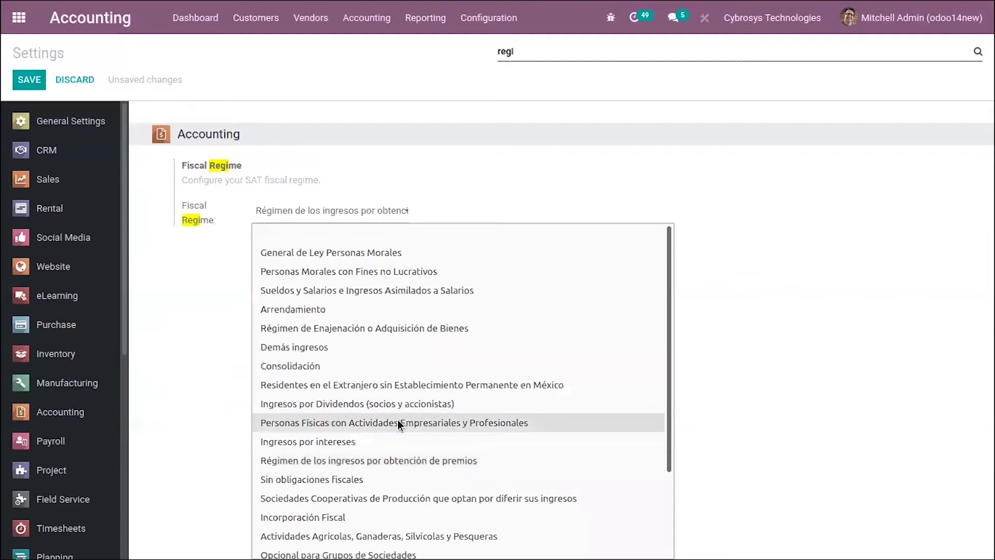
{"action": "scroll", "coordinate": [397, 419], "scroll_direction": "down", "scroll_amount": 2}
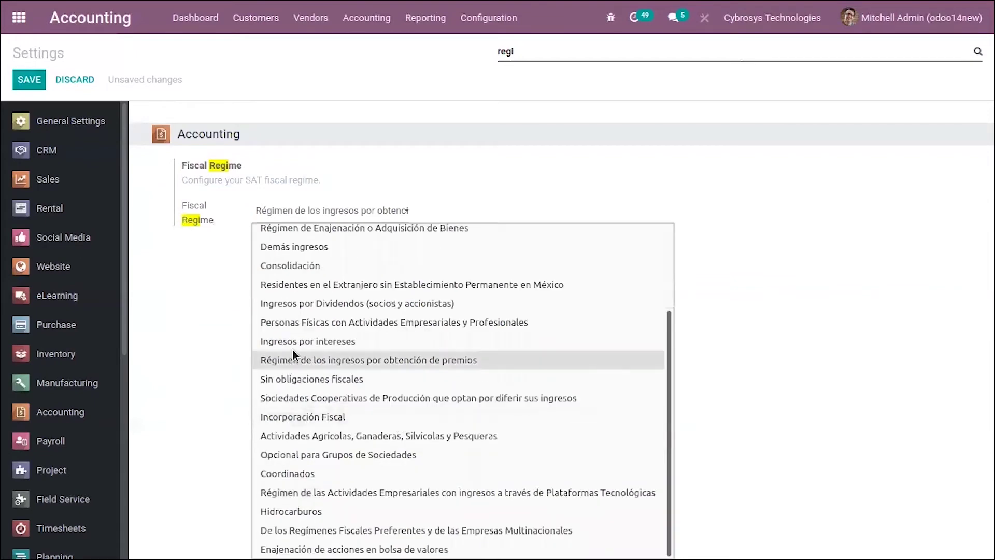
{"action": "scroll", "coordinate": [290, 318], "scroll_direction": "up", "scroll_amount": 2}
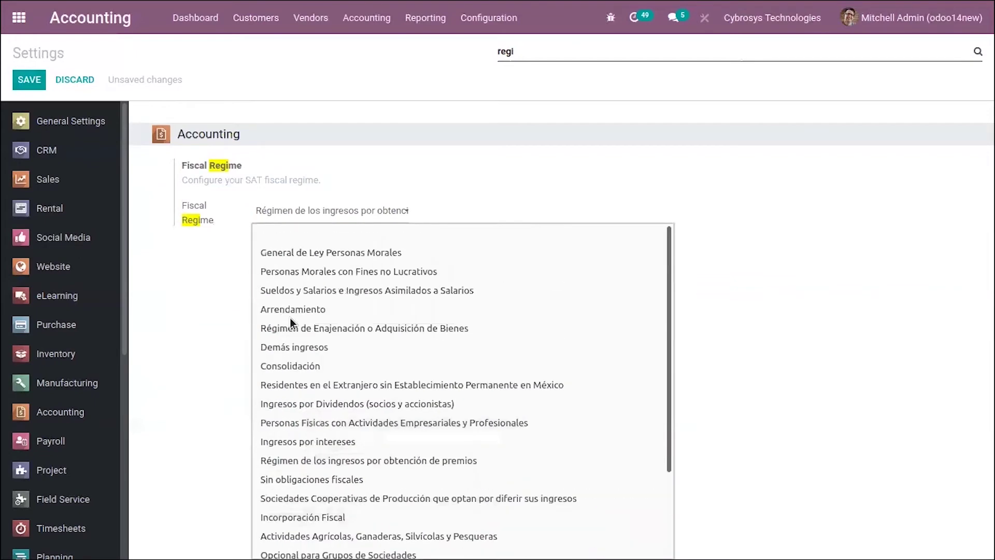
{"action": "left_click", "coordinate": [303, 257]}
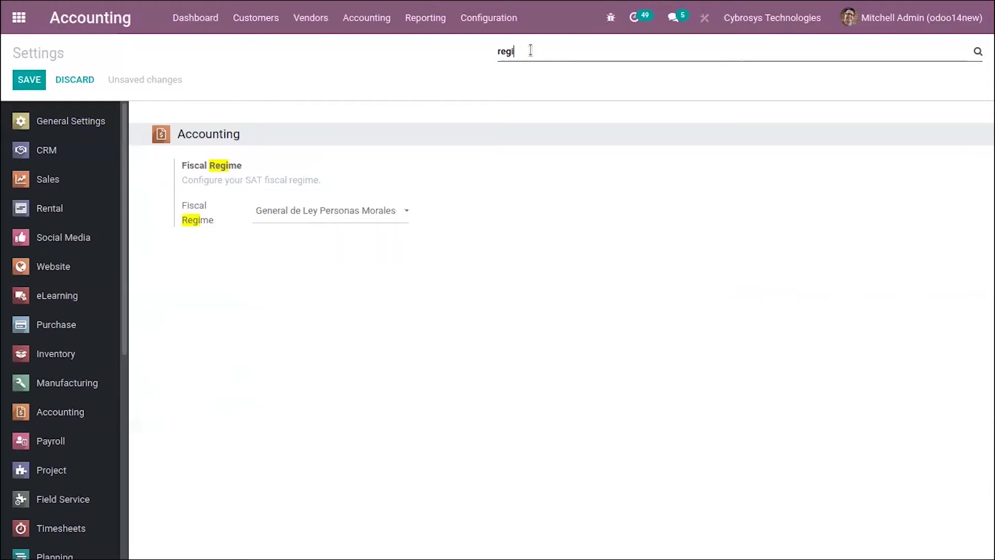
{"action": "key", "text": "BackSpace"}
{"action": "key", "text": "BackSpace"}
{"action": "key", "text": "BackSpace"}
{"action": "key", "text": "BackSpace"}
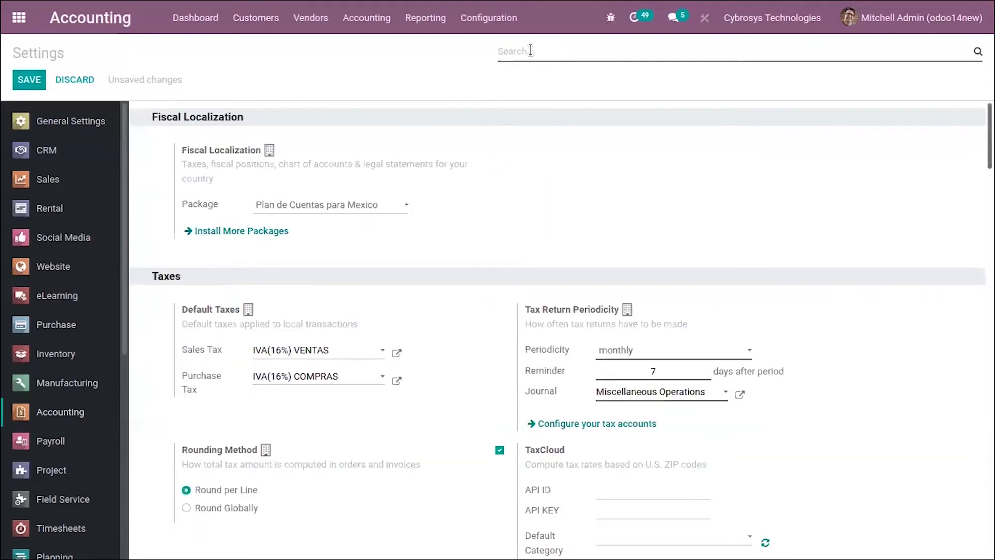
- Search 'mx', start an MX certificate but discard it, then save the settings
{"action": "type", "text": "m"}
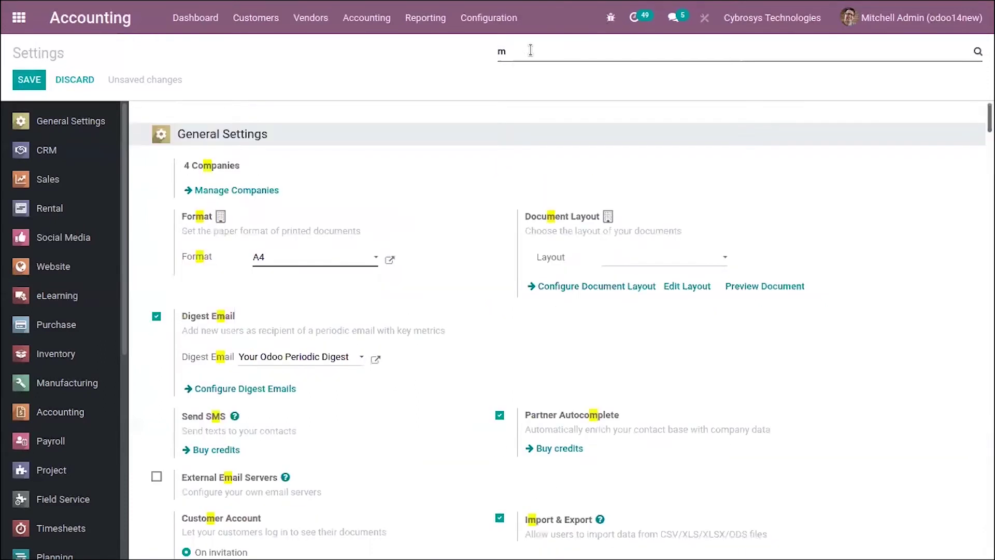
{"action": "type", "text": "x"}
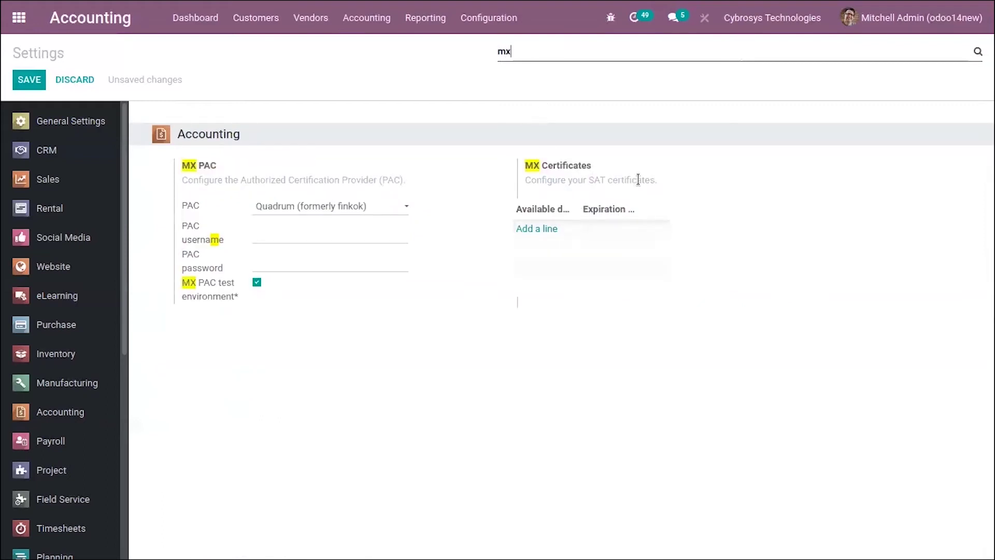
{"action": "left_click", "coordinate": [548, 230]}
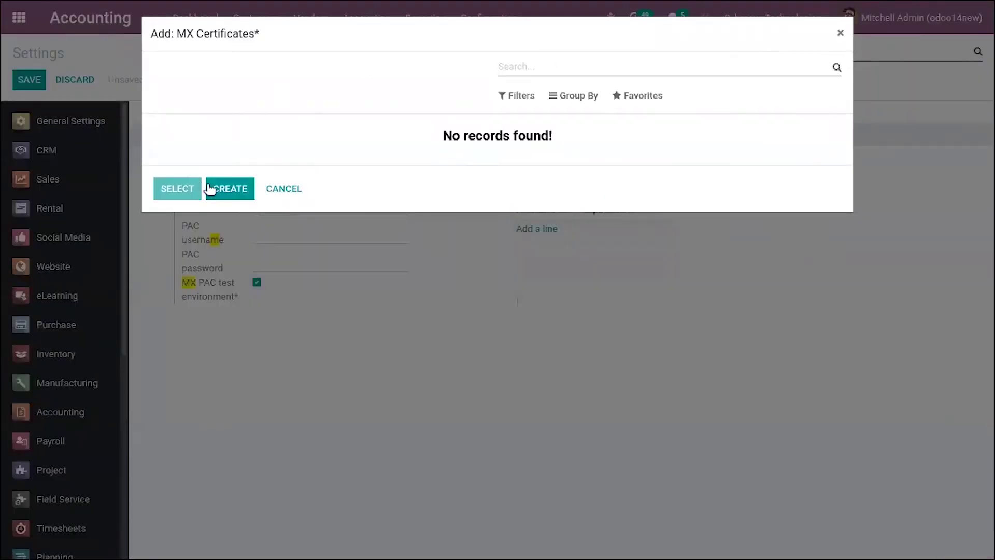
{"action": "left_click", "coordinate": [234, 194]}
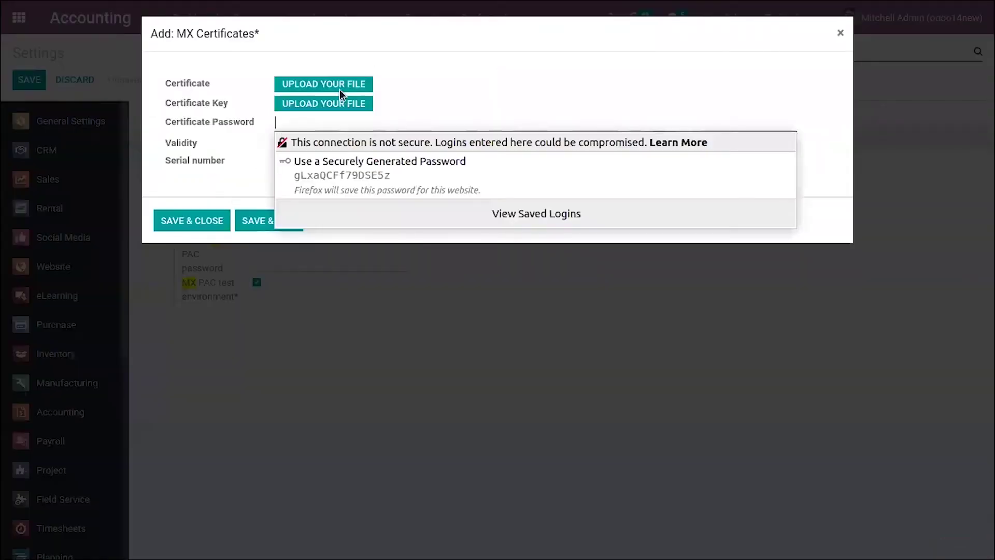
{"action": "left_click", "coordinate": [449, 73]}
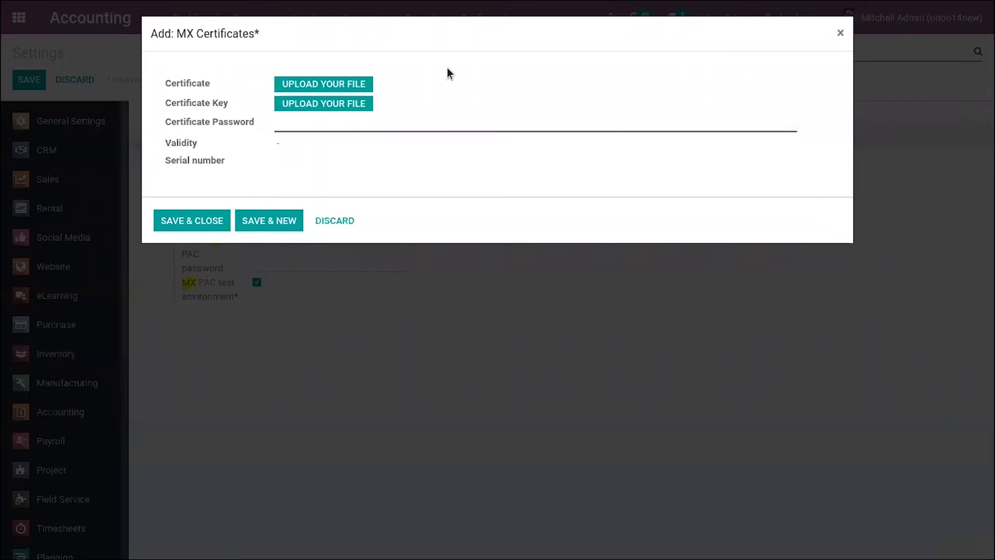
{"action": "left_click", "coordinate": [315, 85]}
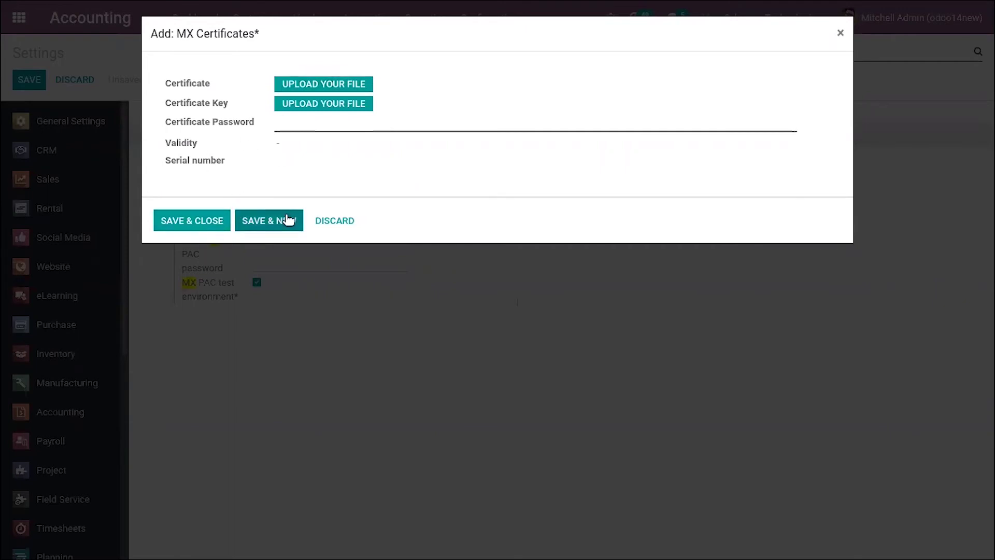
{"action": "left_click", "coordinate": [343, 221]}
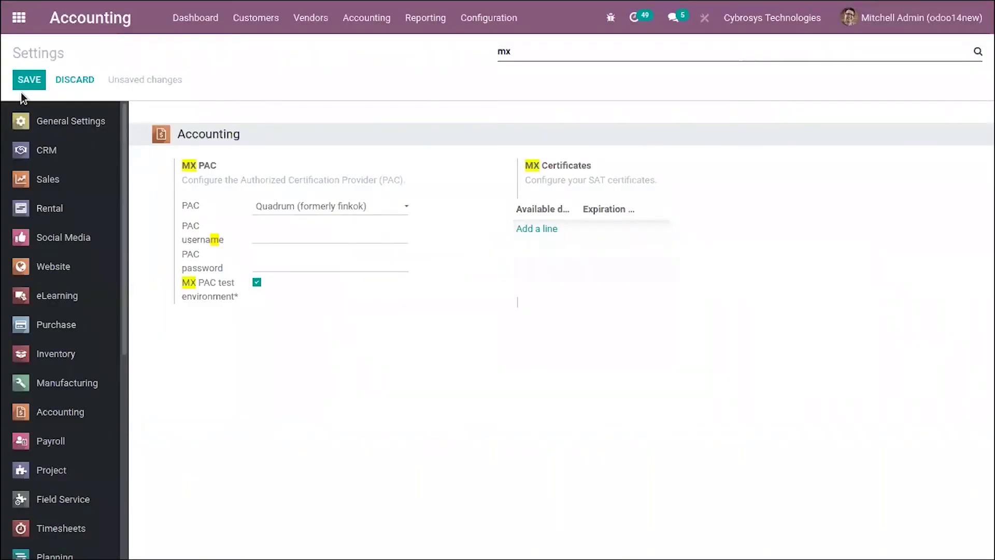
{"action": "left_click", "coordinate": [29, 79]}
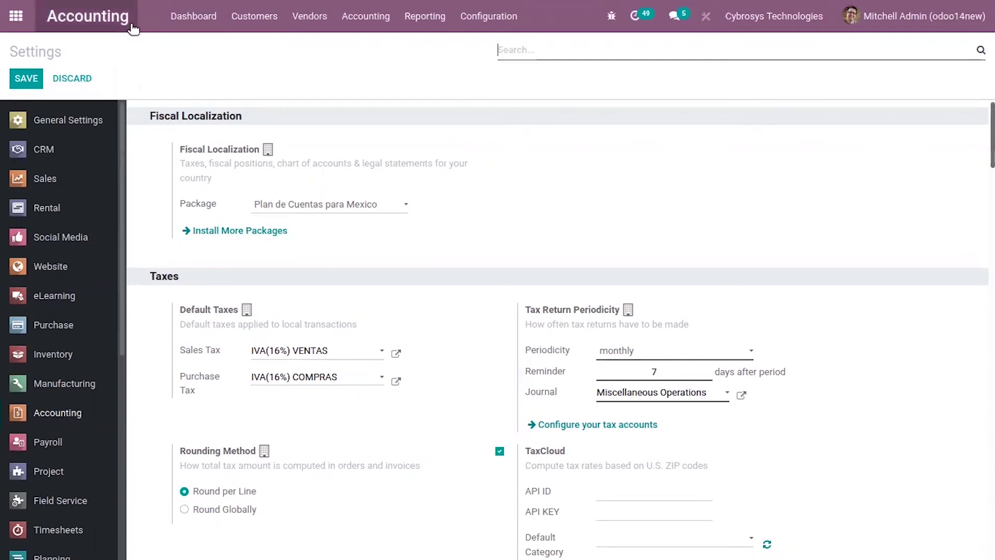
- Create a customer invoice for Deco Addict dated 04/20/2021
{"action": "left_click", "coordinate": [254, 16]}
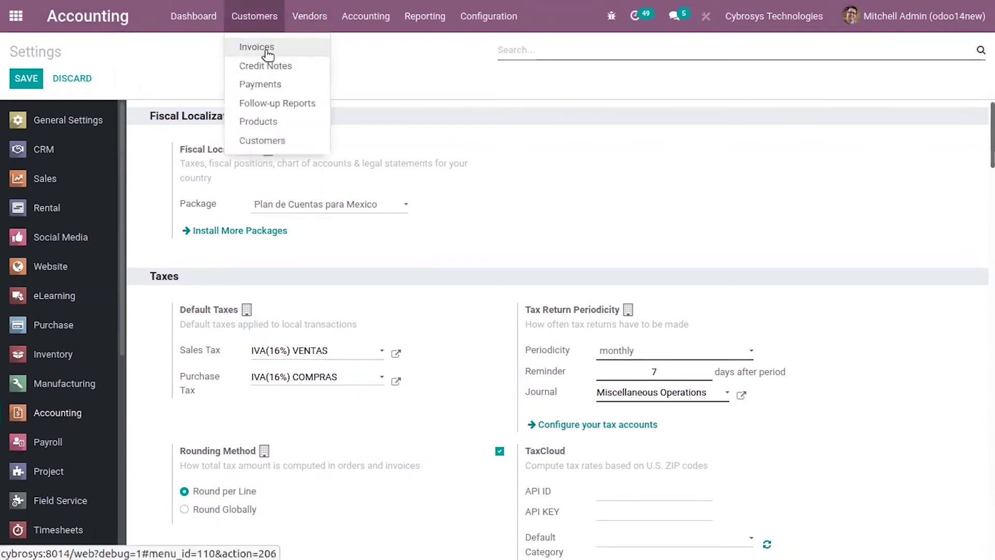
{"action": "left_click", "coordinate": [268, 49]}
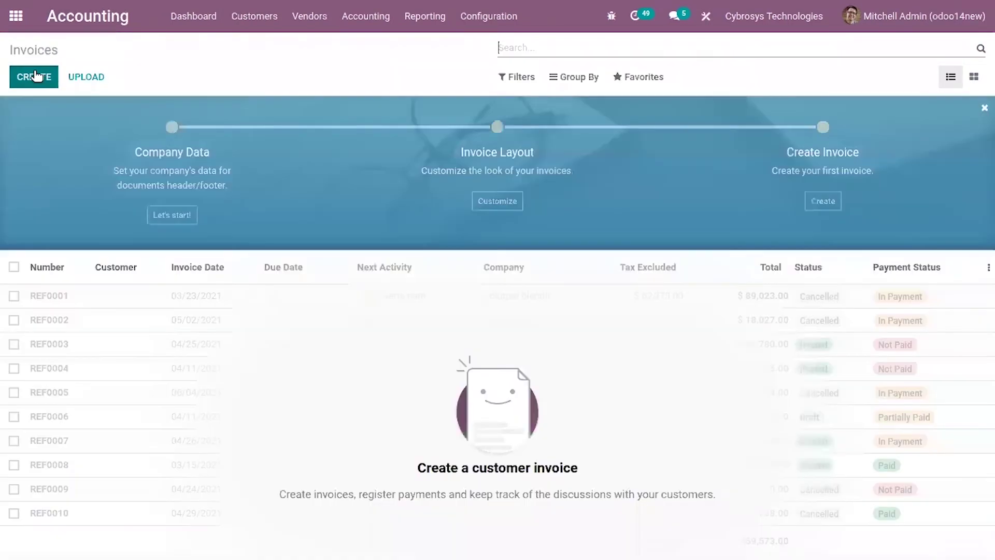
{"action": "left_click", "coordinate": [34, 77]}
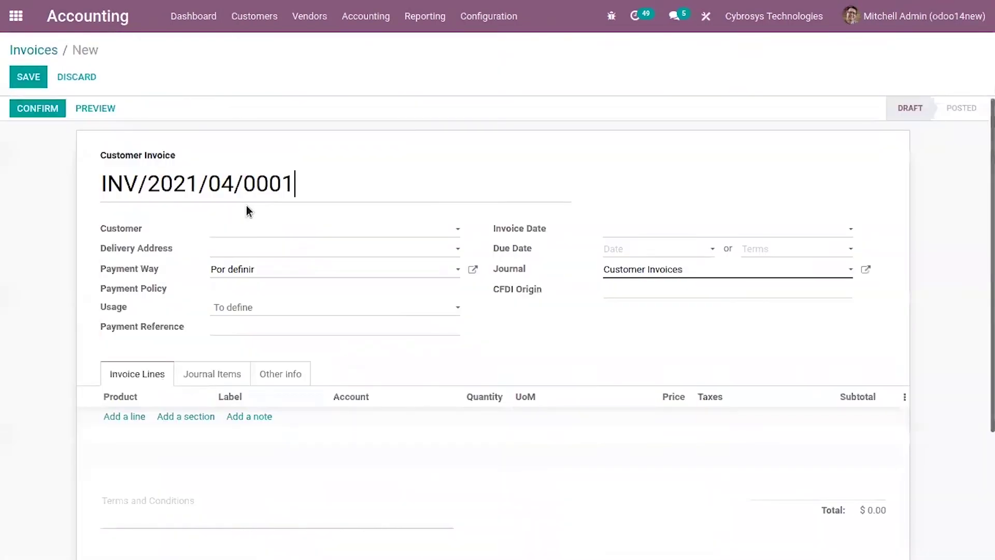
{"action": "left_click", "coordinate": [295, 230]}
{"action": "left_click", "coordinate": [291, 251]}
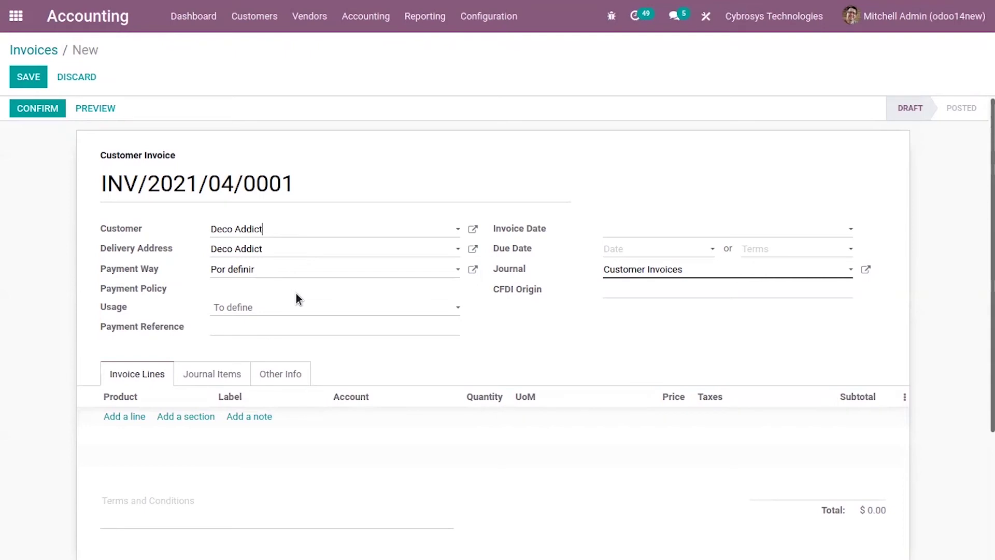
{"action": "left_click", "coordinate": [644, 237]}
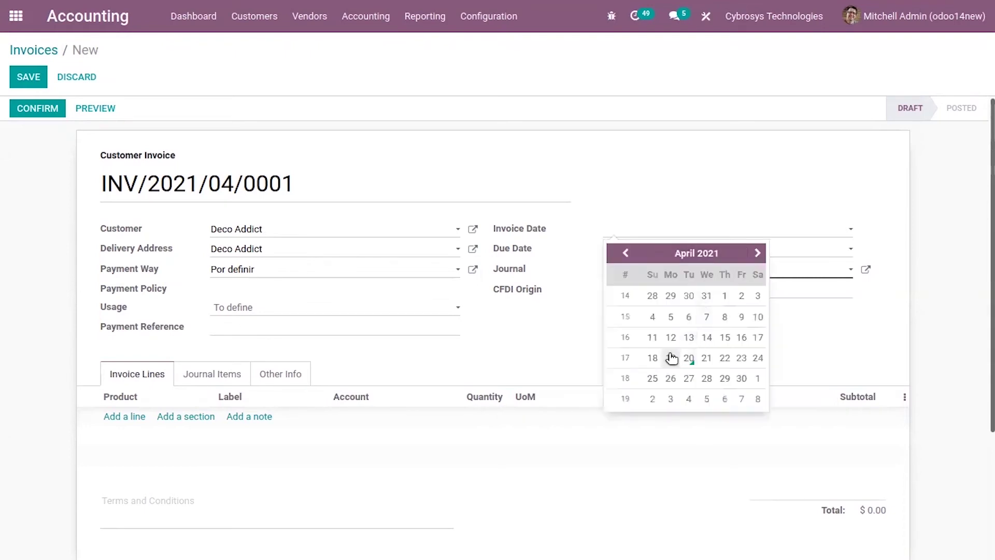
{"action": "left_click", "coordinate": [689, 358]}
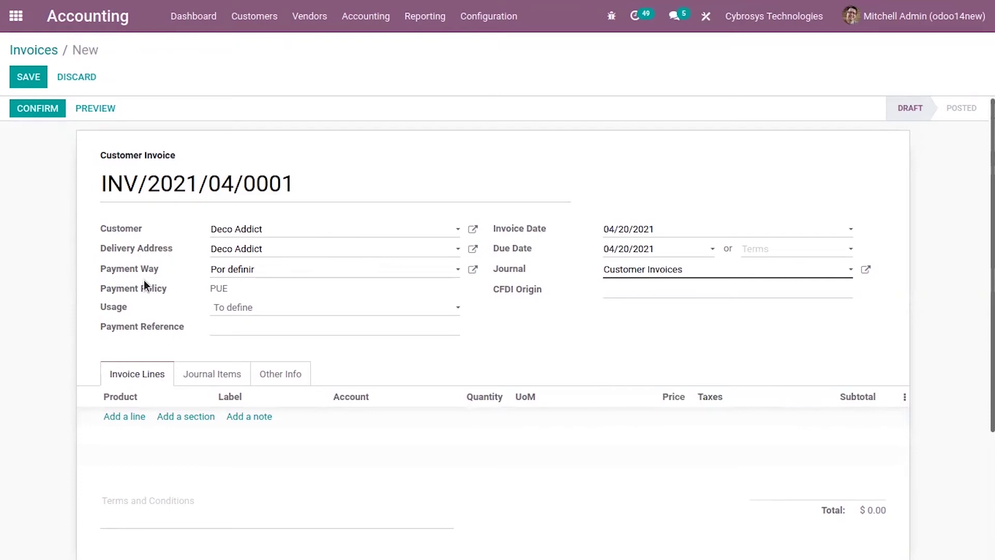
- Check the payment way options without changing them and add an invoice line
{"action": "mouse_move", "coordinate": [127, 273]}
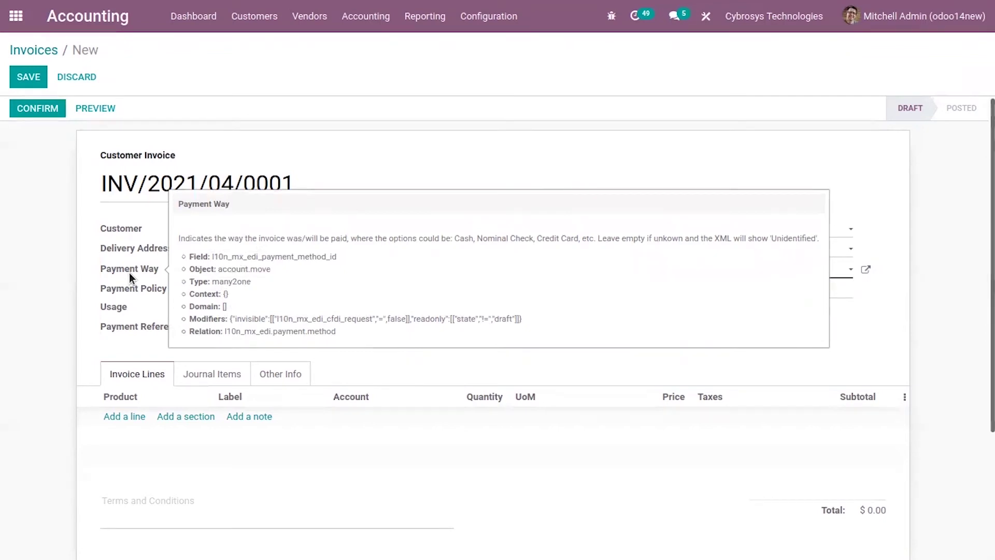
{"action": "left_click", "coordinate": [254, 274]}
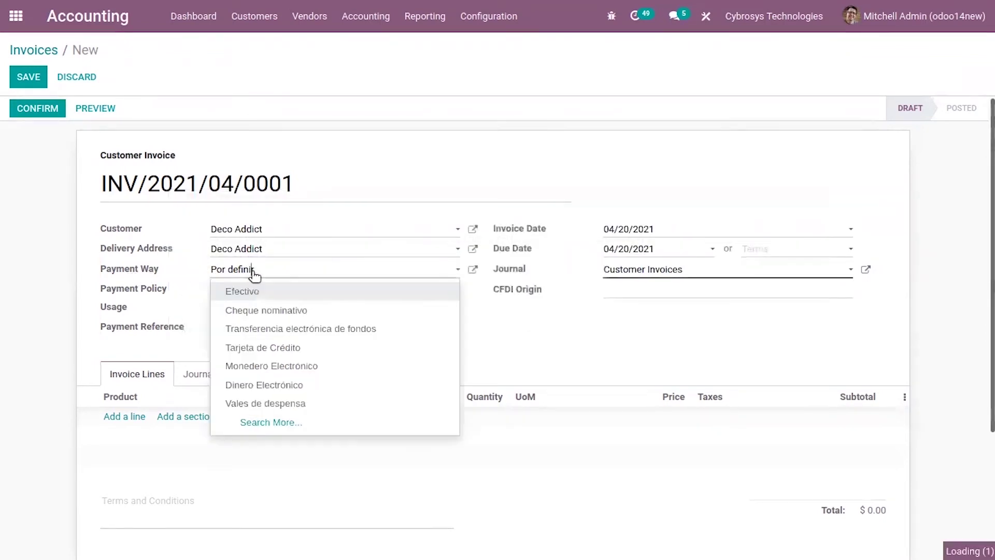
{"action": "left_click", "coordinate": [197, 269]}
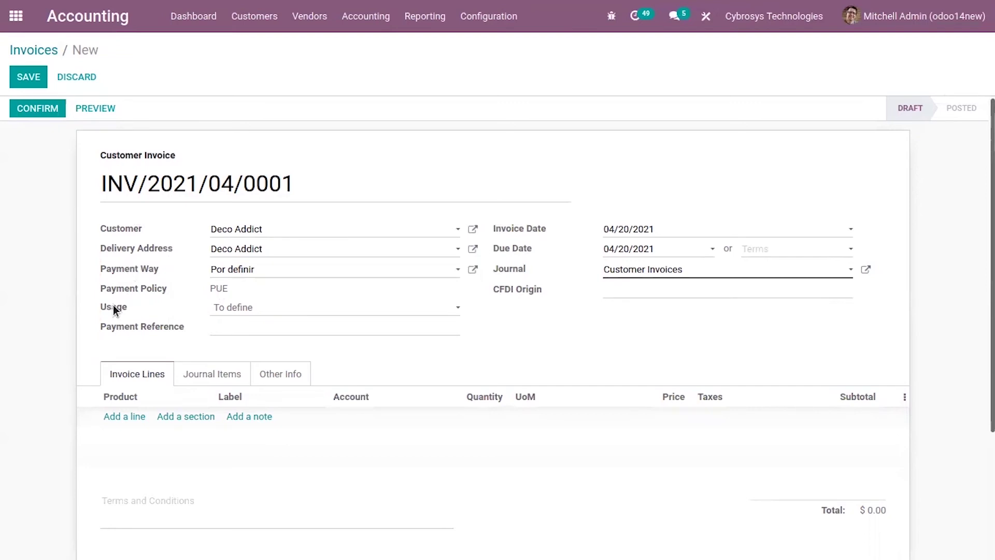
{"action": "mouse_move", "coordinate": [114, 307]}
{"action": "mouse_move", "coordinate": [538, 293]}
{"action": "left_click", "coordinate": [131, 419]}
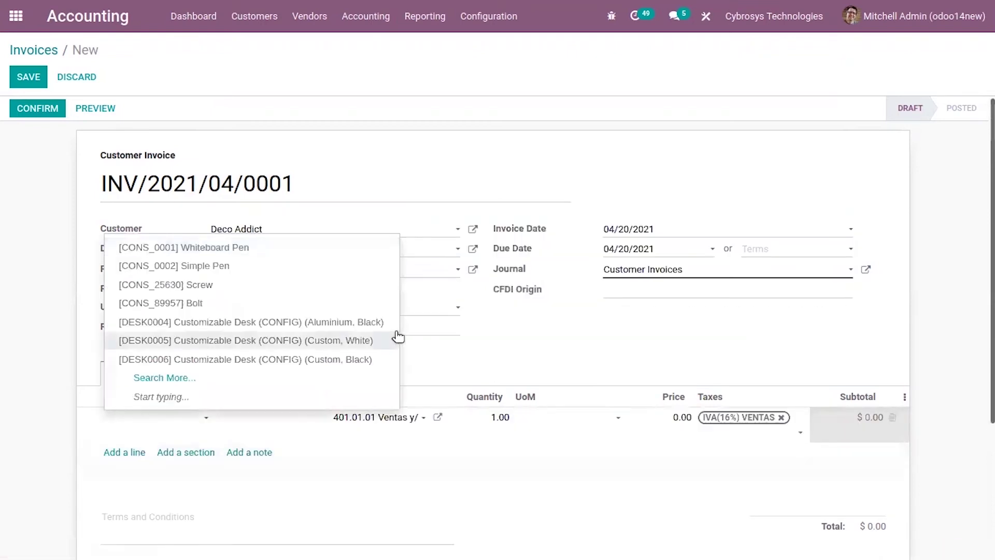
- Add Customizable Desk lines DESK0005 and black DESK0006, then attempt to confirm the invoice
{"action": "left_click", "coordinate": [397, 338]}
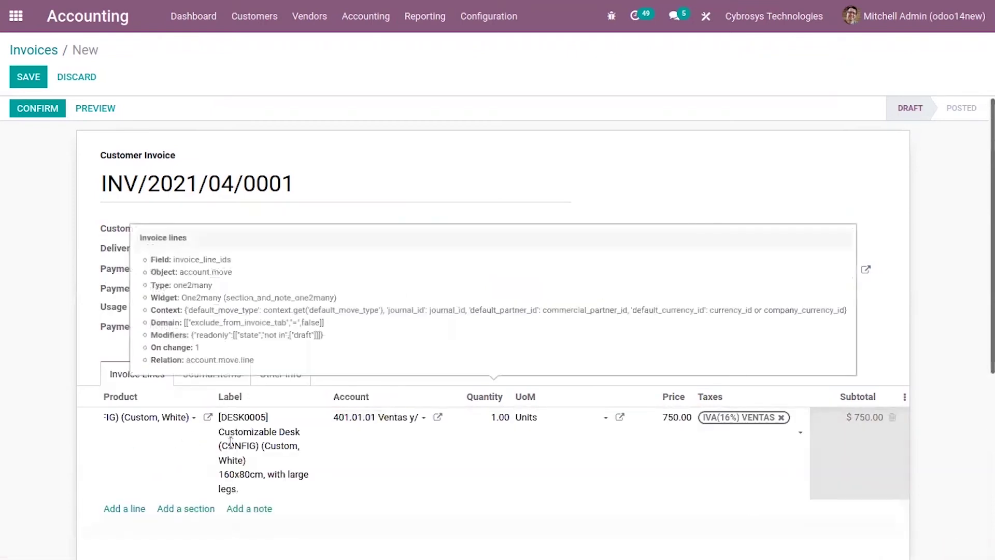
{"action": "left_click", "coordinate": [130, 507]}
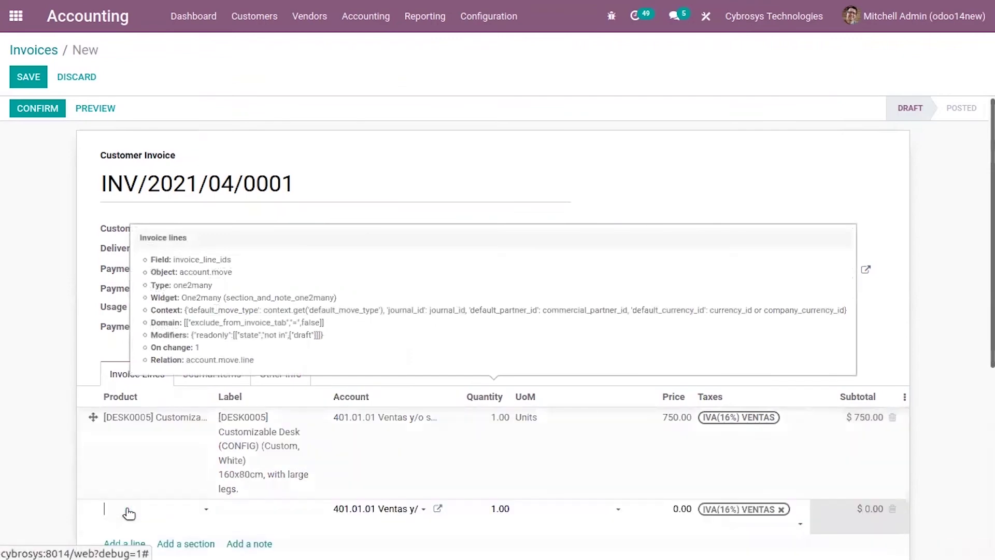
{"action": "left_click", "coordinate": [239, 449]}
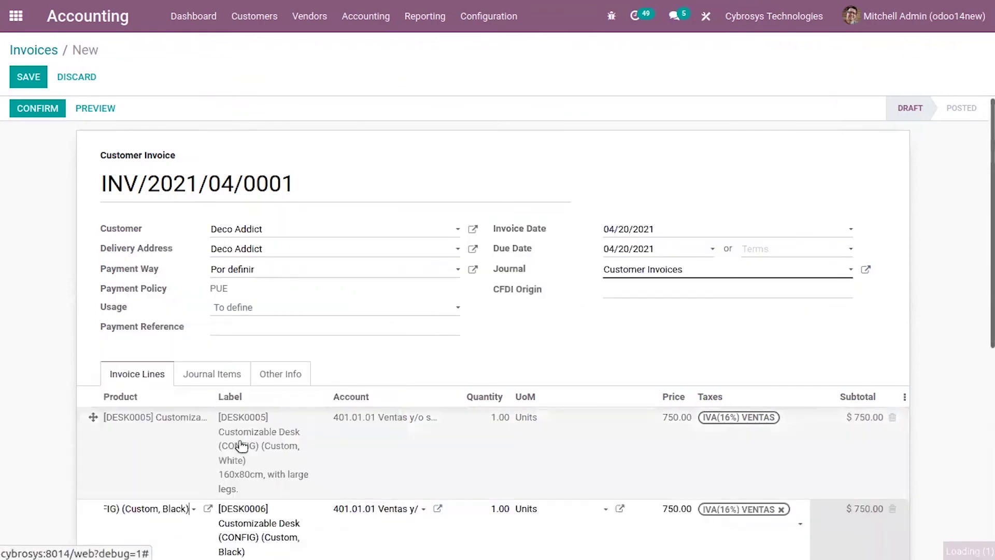
{"action": "scroll", "coordinate": [381, 410], "scroll_direction": "down", "scroll_amount": 4}
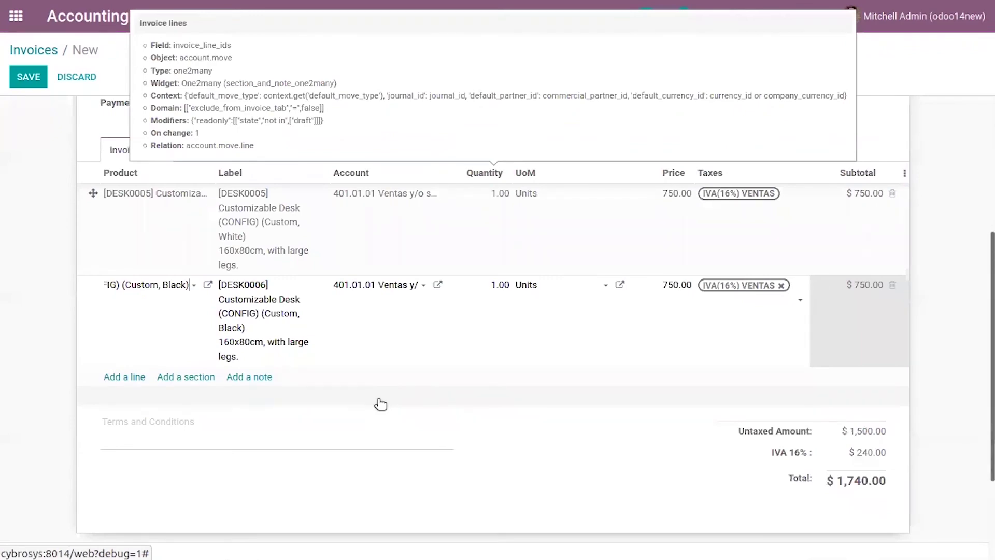
{"action": "scroll", "coordinate": [418, 346], "scroll_direction": "up", "scroll_amount": 3}
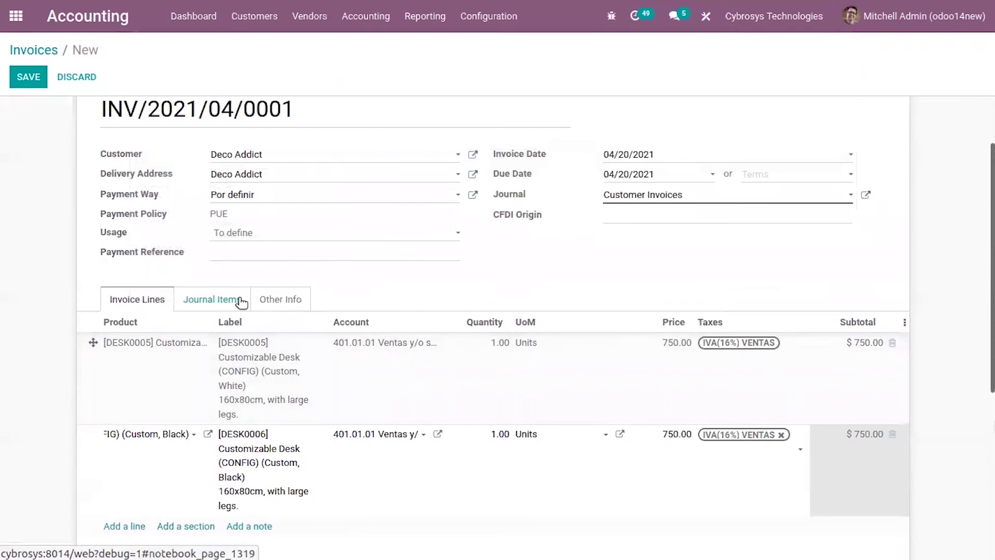
{"action": "scroll", "coordinate": [36, 219], "scroll_direction": "up", "scroll_amount": 2}
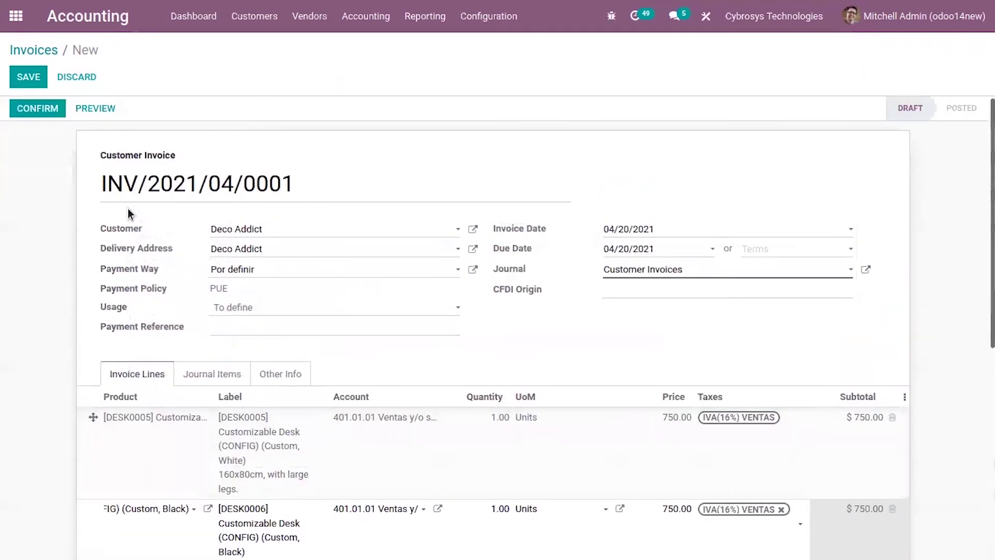
{"action": "left_click", "coordinate": [58, 113]}
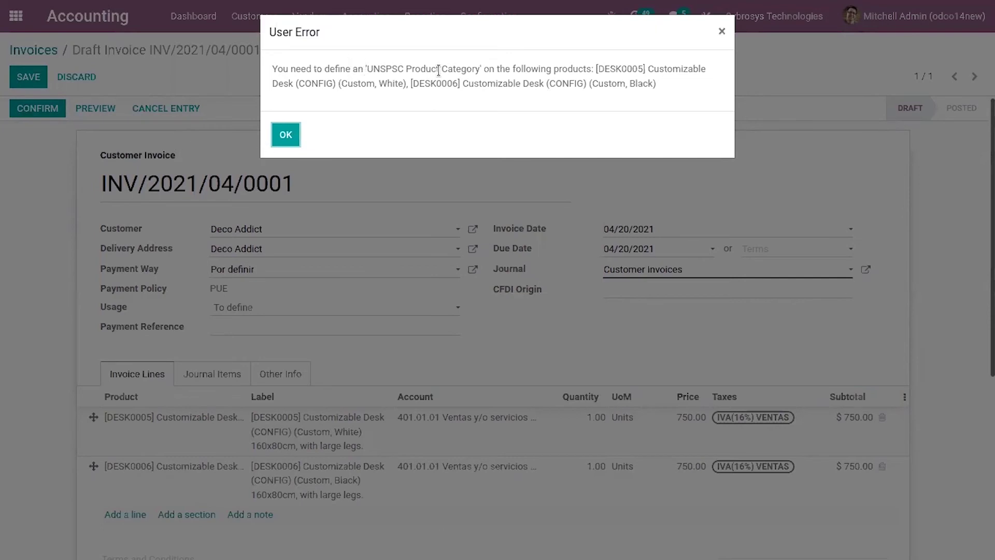
- Dismiss the error and set DESK0005's UNSPSC category to 10101501 Gatos vivos
{"action": "left_click", "coordinate": [285, 136]}
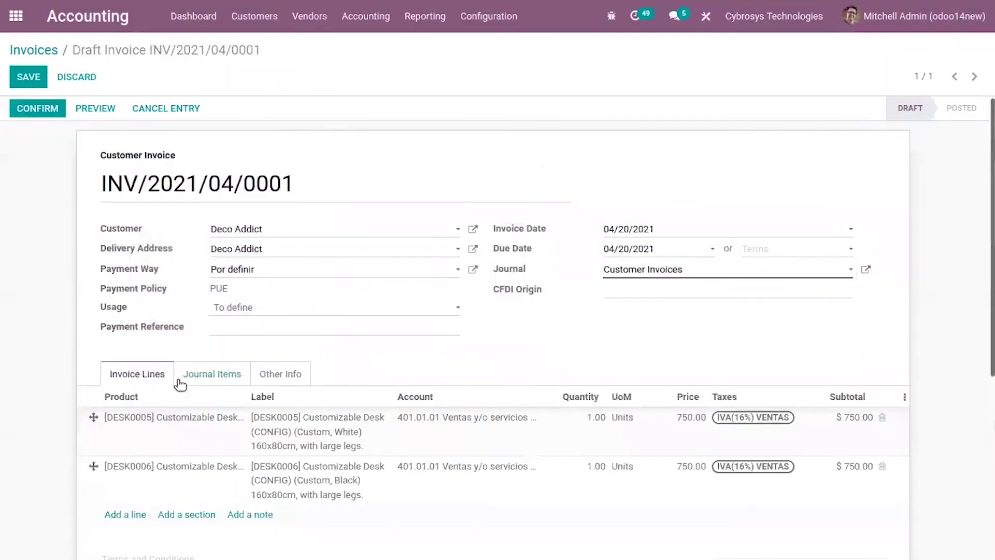
{"action": "left_click", "coordinate": [212, 417]}
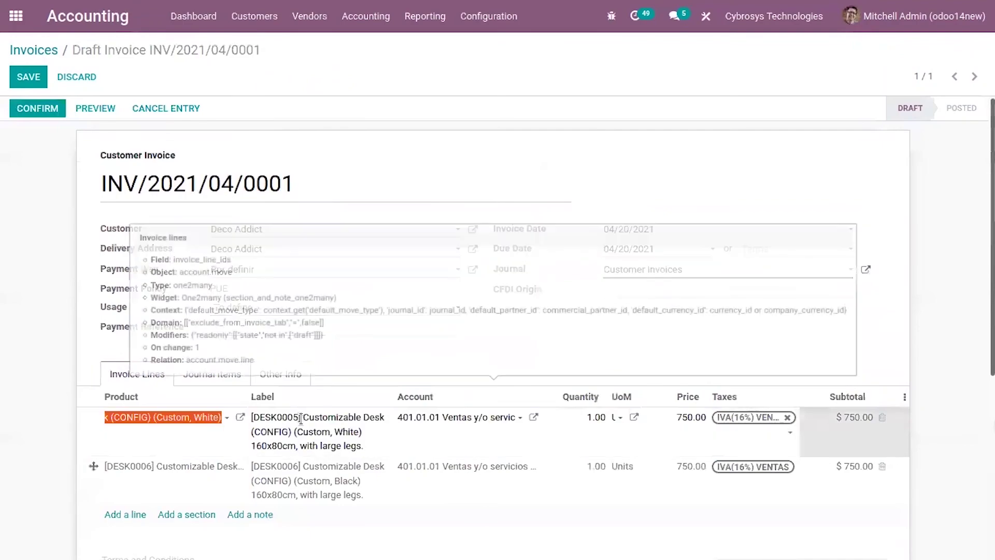
{"action": "left_click", "coordinate": [237, 417]}
{"action": "scroll", "coordinate": [313, 399], "scroll_direction": "down", "scroll_amount": 3}
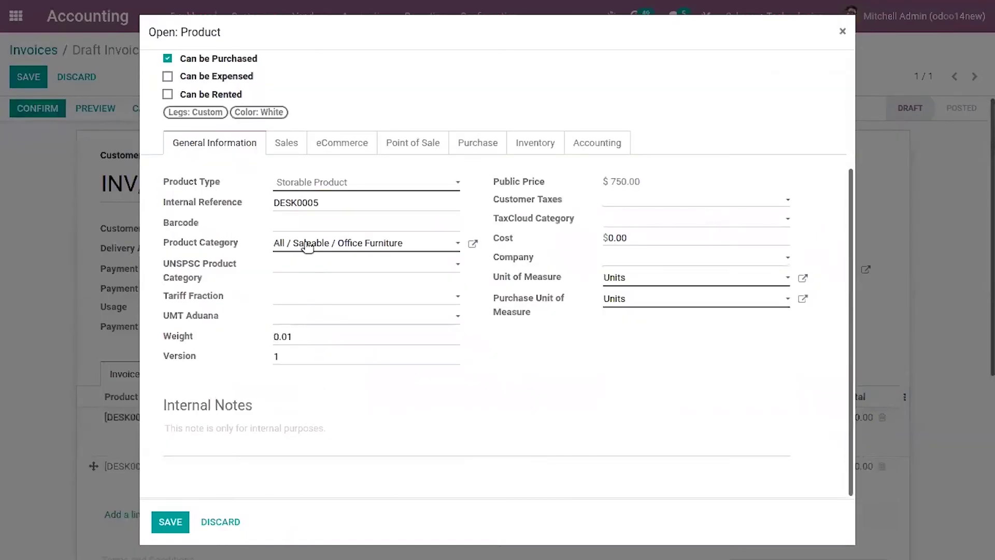
{"action": "left_click", "coordinate": [313, 275]}
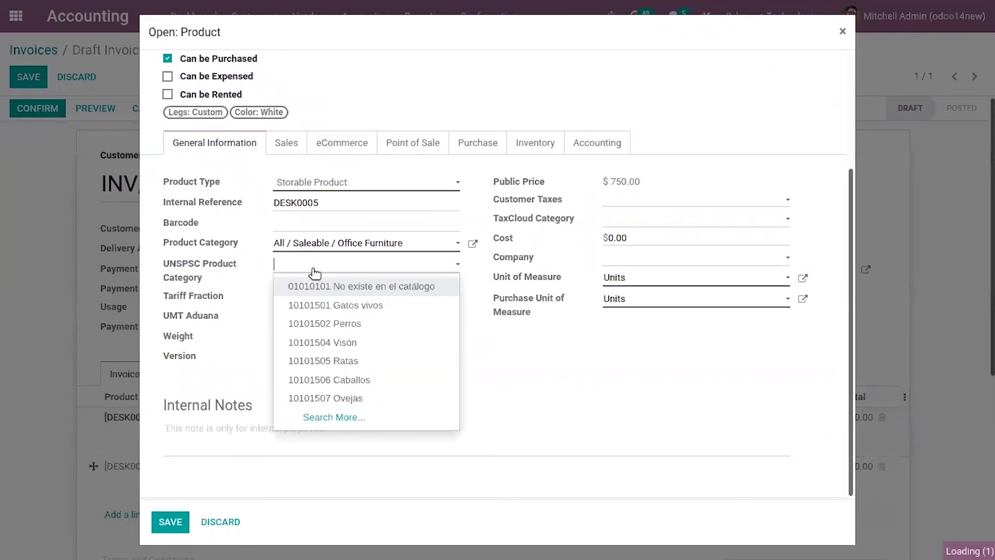
{"action": "left_click", "coordinate": [356, 305]}
{"action": "left_click", "coordinate": [165, 522]}
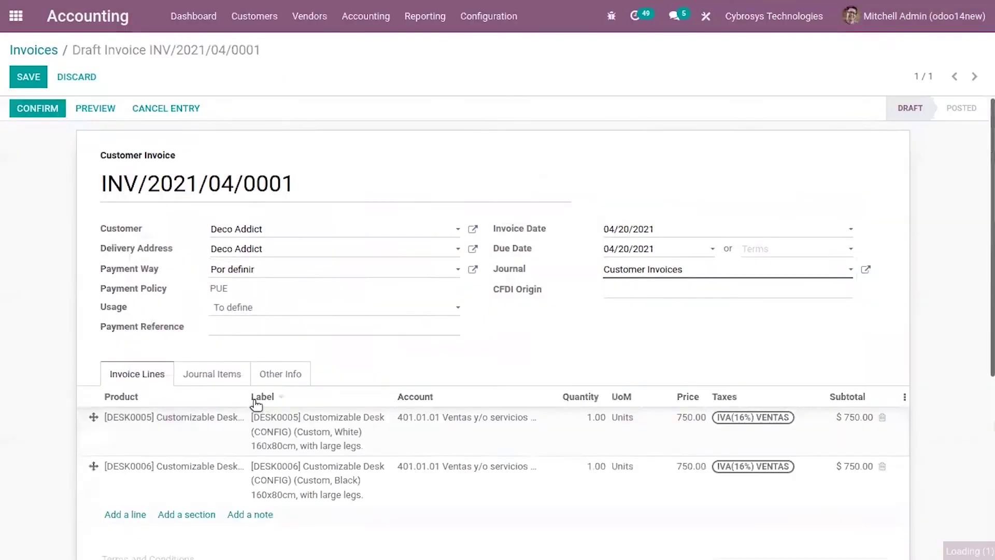
- Give DESK0006 the UNSPSC category 10101501 Gatos vivos and save it
{"action": "left_click", "coordinate": [231, 468]}
{"action": "left_click", "coordinate": [241, 467]}
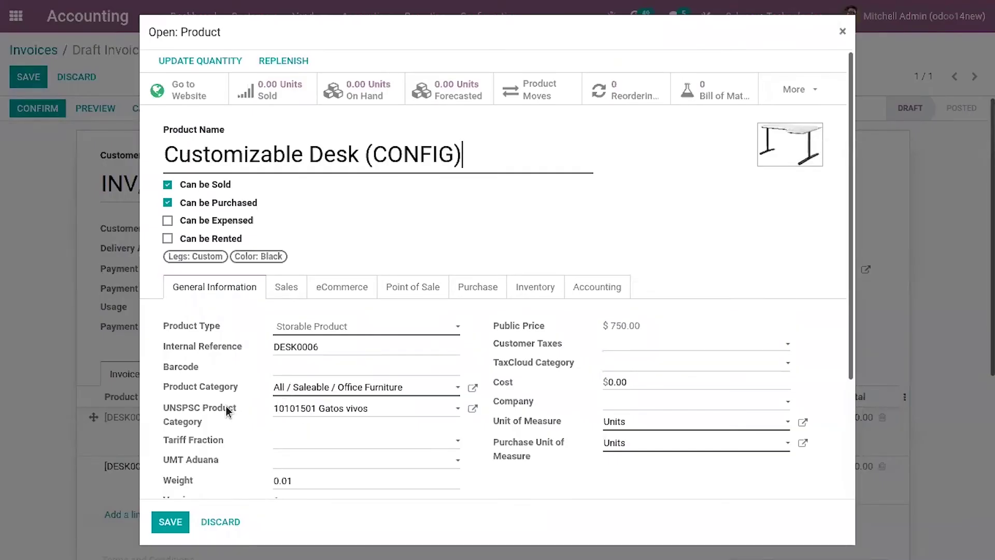
{"action": "mouse_move", "coordinate": [227, 409]}
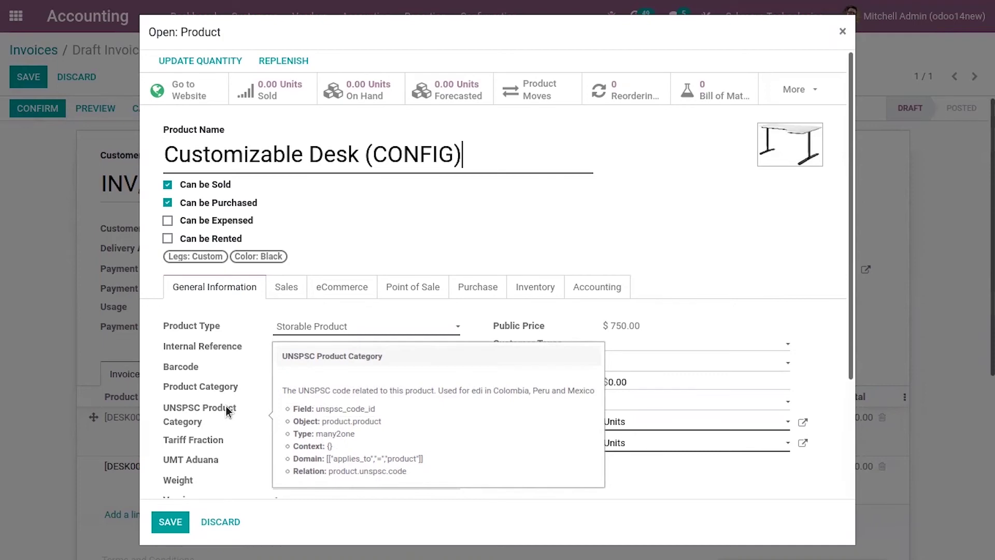
{"action": "left_click", "coordinate": [243, 414]}
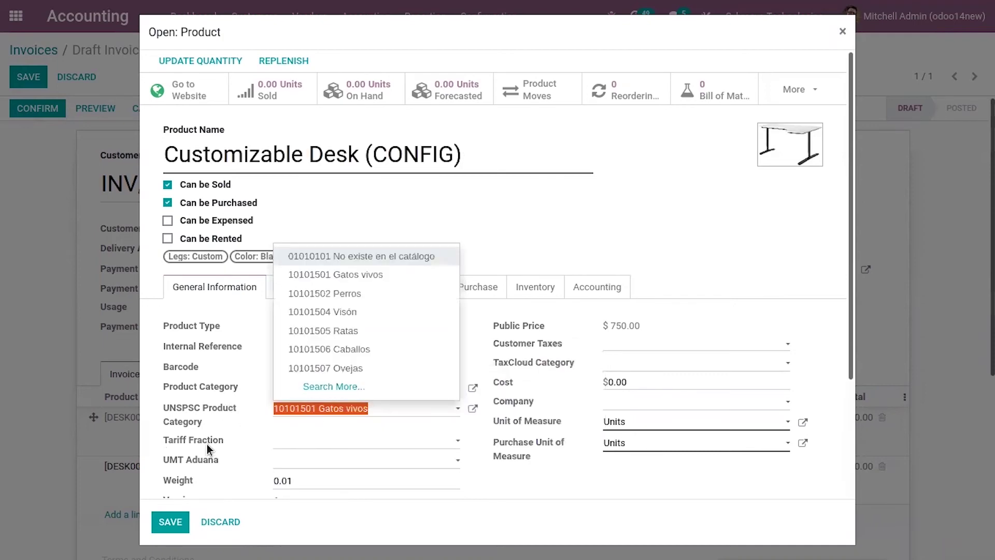
{"action": "left_click", "coordinate": [234, 429]}
{"action": "left_click", "coordinate": [162, 517]}
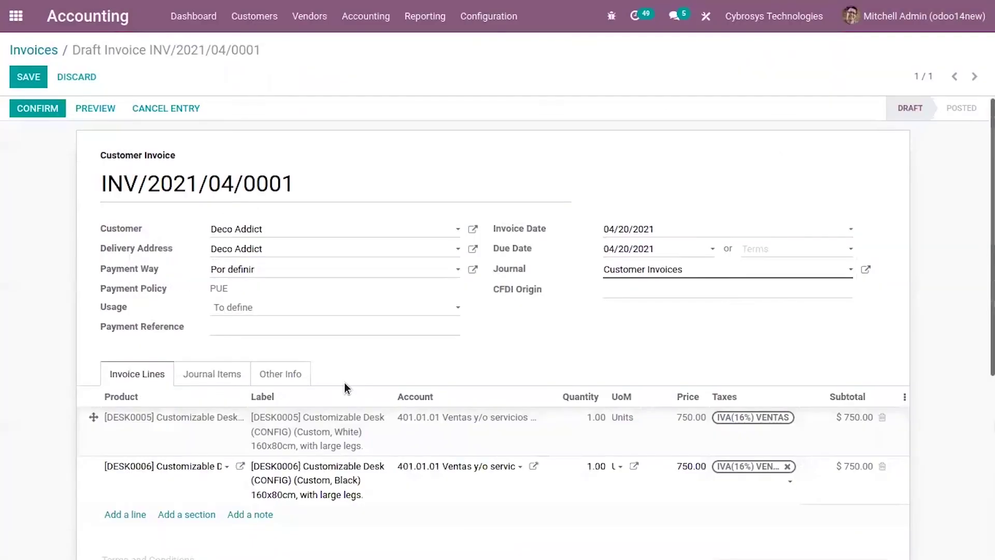
- Confirm and post invoice INV/2021/04/0001
{"action": "left_click", "coordinate": [45, 108]}
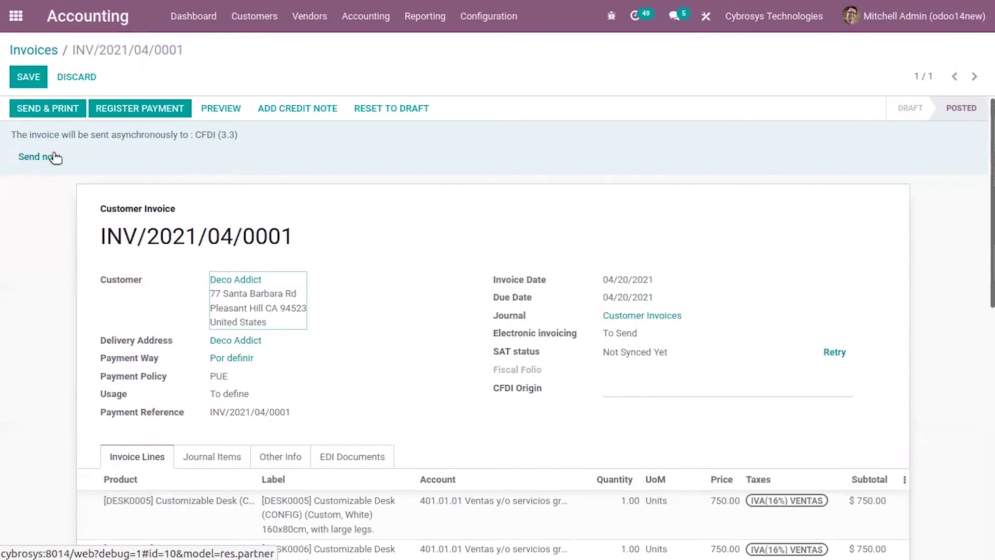
{"action": "scroll", "coordinate": [375, 283], "scroll_direction": "down", "scroll_amount": 3}
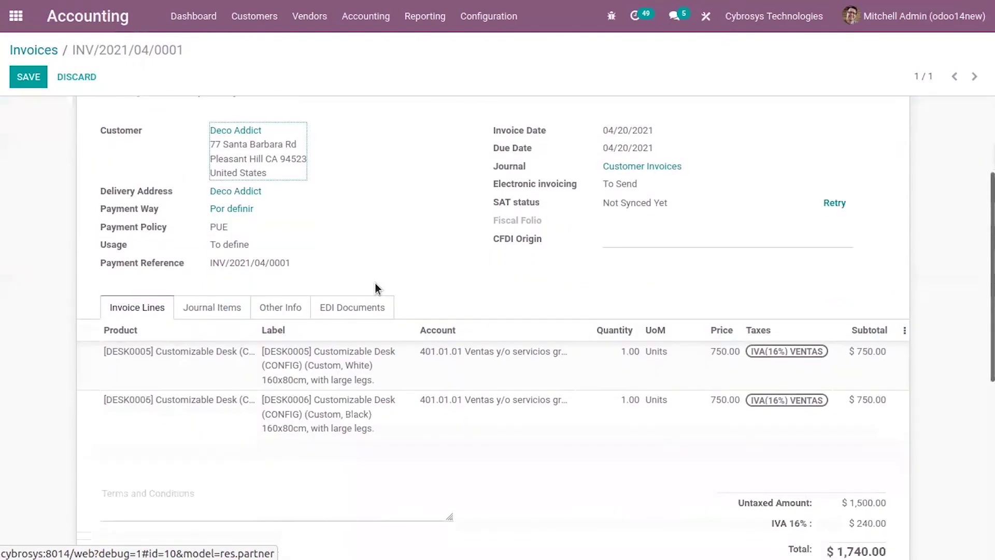
{"action": "scroll", "coordinate": [601, 295], "scroll_direction": "up", "scroll_amount": 2}
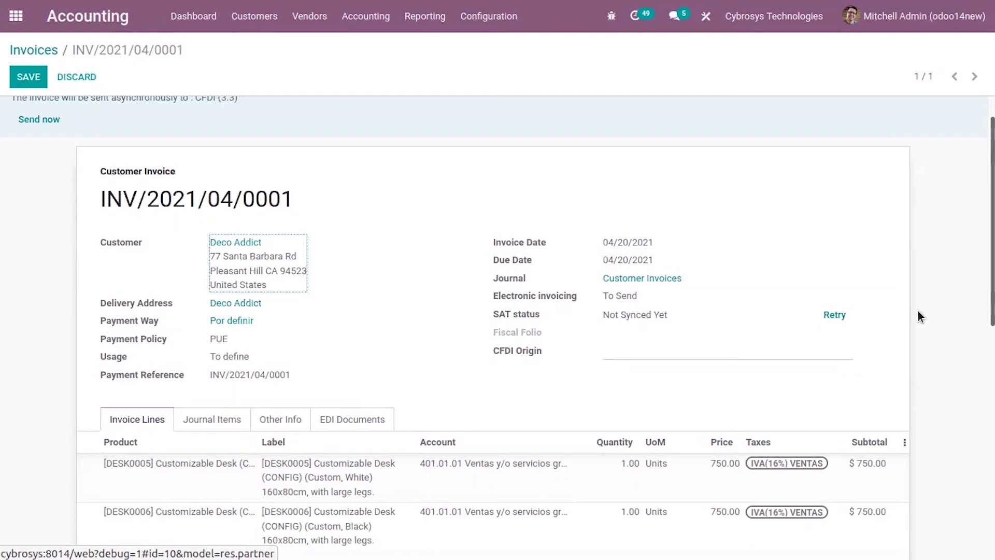
{"action": "scroll", "coordinate": [203, 200], "scroll_direction": "up", "scroll_amount": 1}
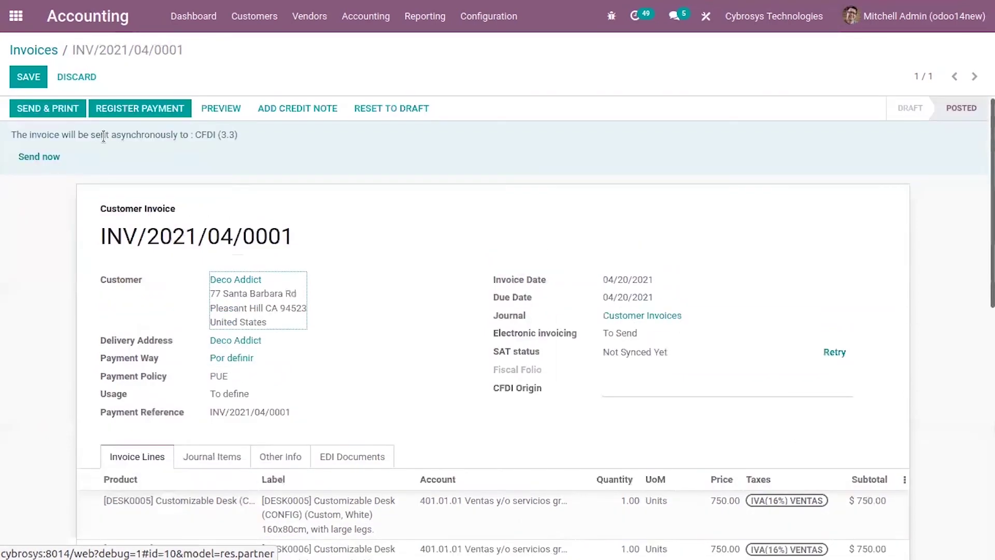
- Send the CFDI, review the 'No valid certificate found' error, and return to the invoice
{"action": "left_click", "coordinate": [54, 158]}
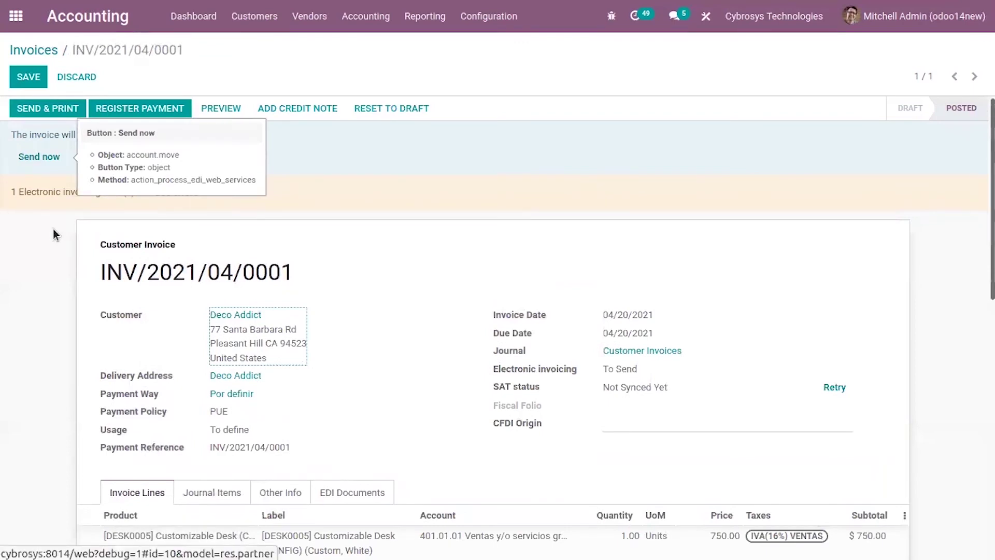
{"action": "left_click", "coordinate": [174, 192]}
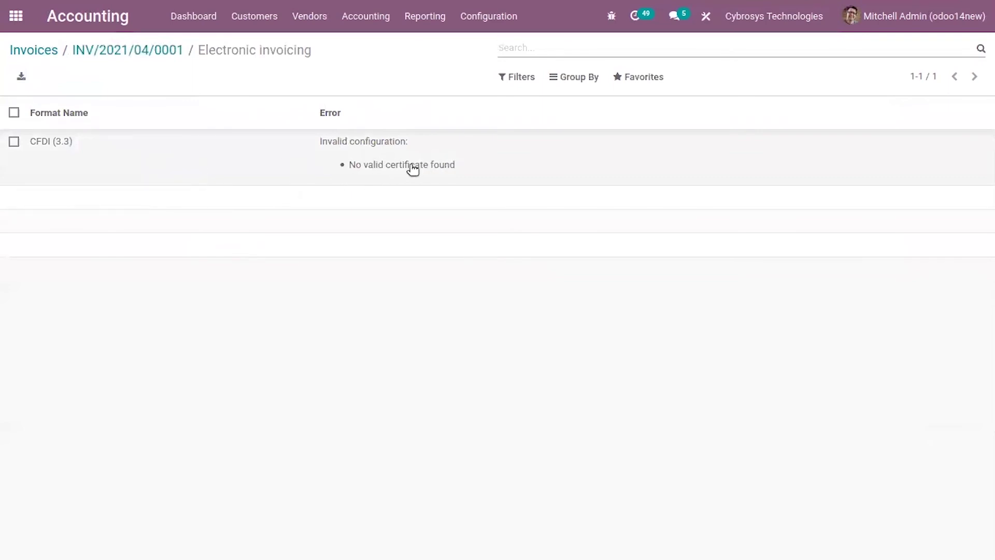
{"action": "left_click", "coordinate": [369, 159]}
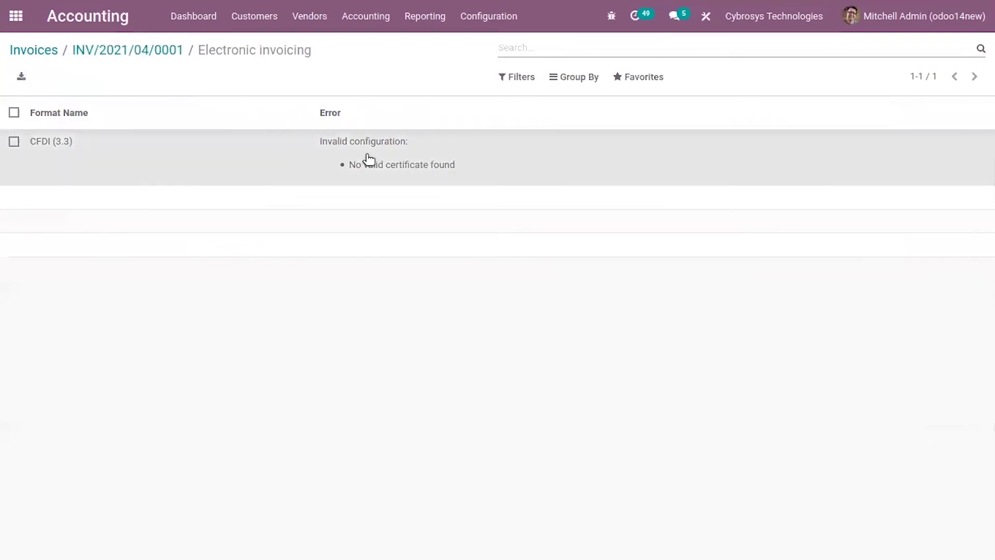
{"action": "left_click", "coordinate": [150, 50]}
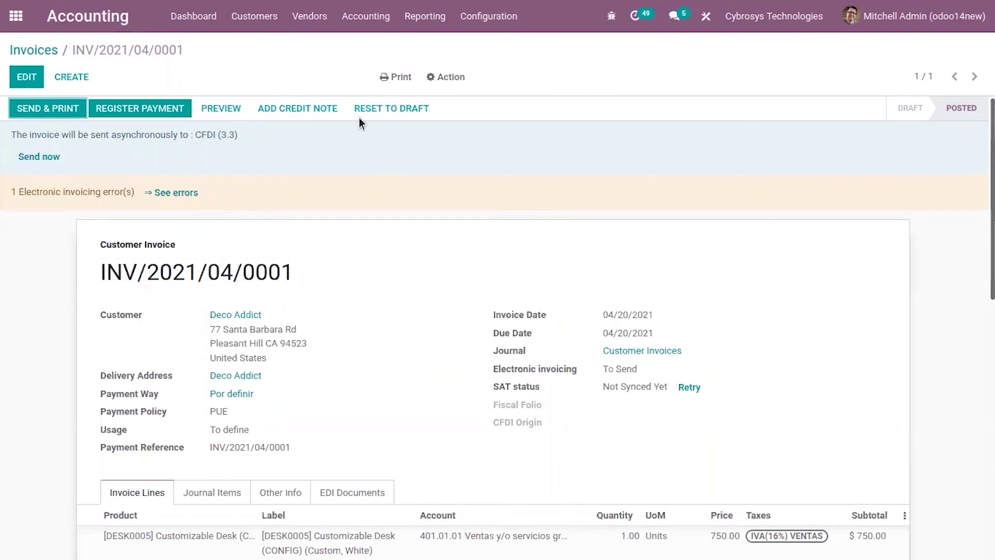
- Print the invoice without payment and open INV_2021_04_0001.pdf in Document Viewer
{"action": "left_click", "coordinate": [395, 77]}
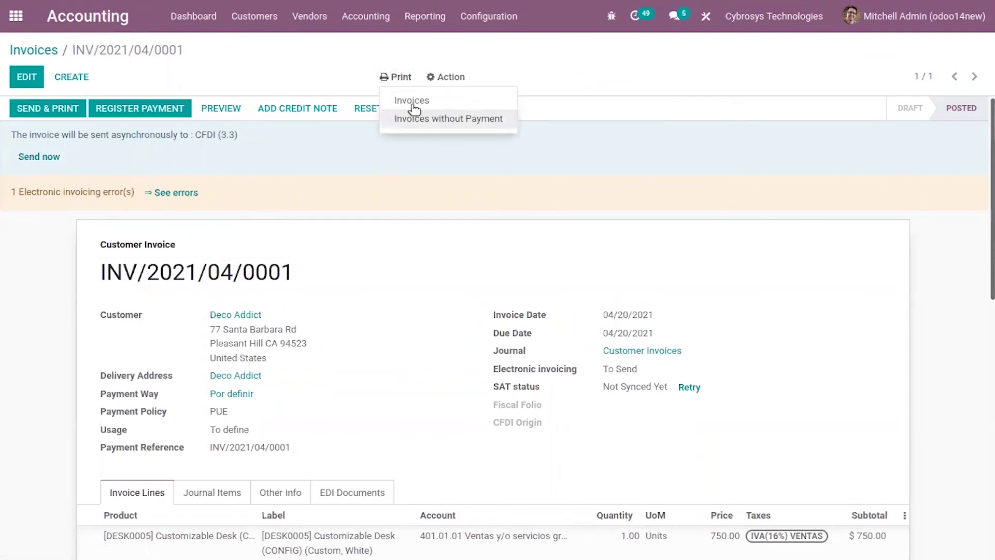
{"action": "left_click", "coordinate": [449, 122]}
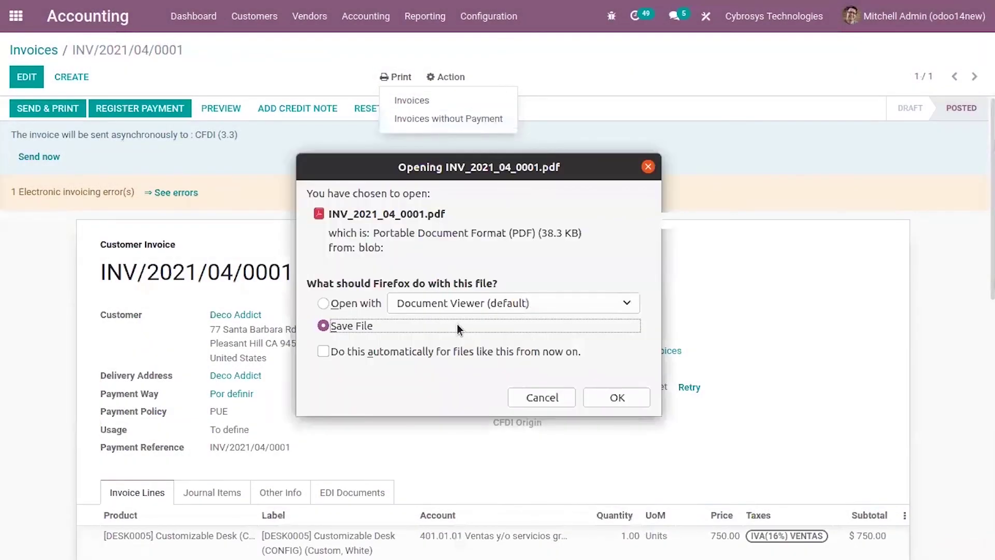
{"action": "left_click", "coordinate": [327, 302]}
{"action": "left_click", "coordinate": [606, 397]}
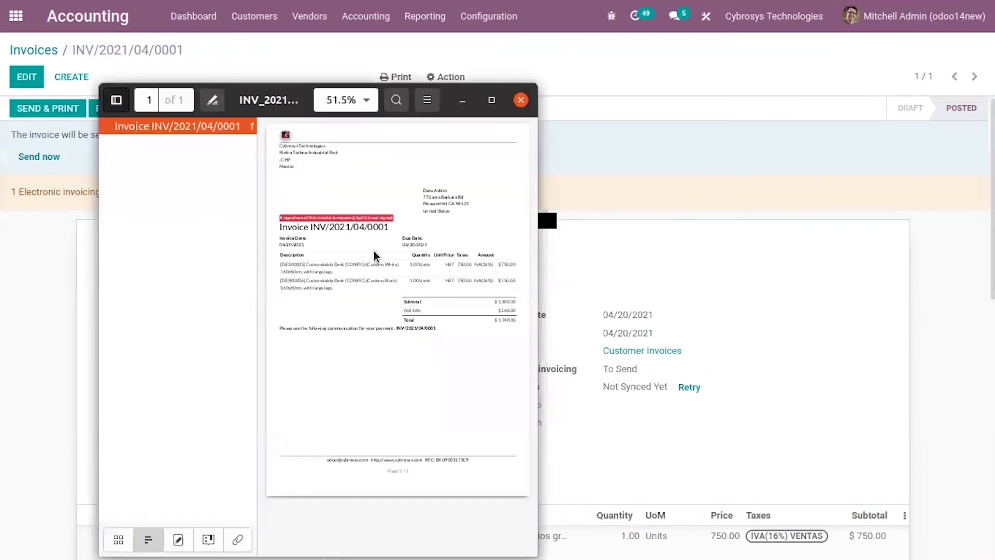
- Maximize the viewer to read the $1,740.00 invoice PDF, then close it with Ctrl+W
{"action": "left_click", "coordinate": [491, 101]}
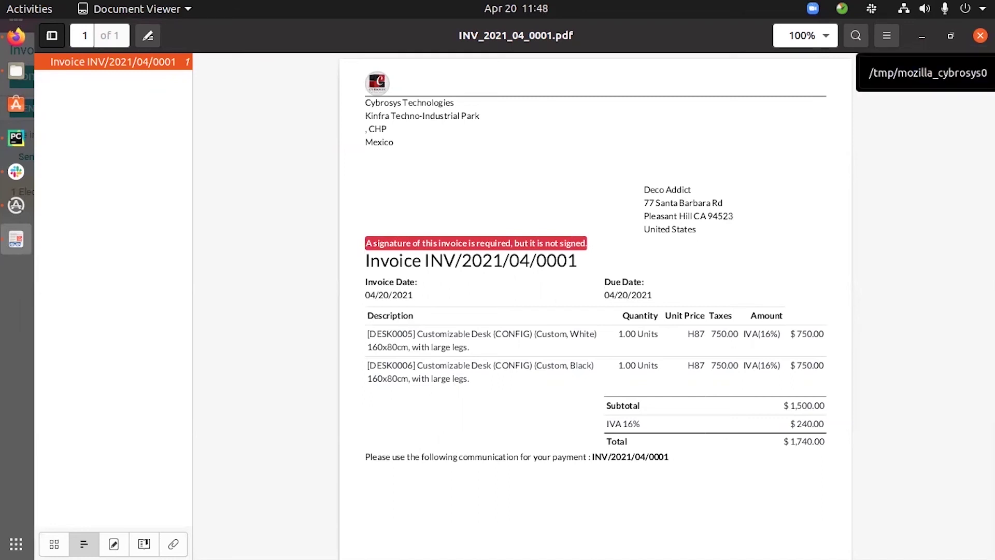
{"action": "key", "text": "ctrl+w"}
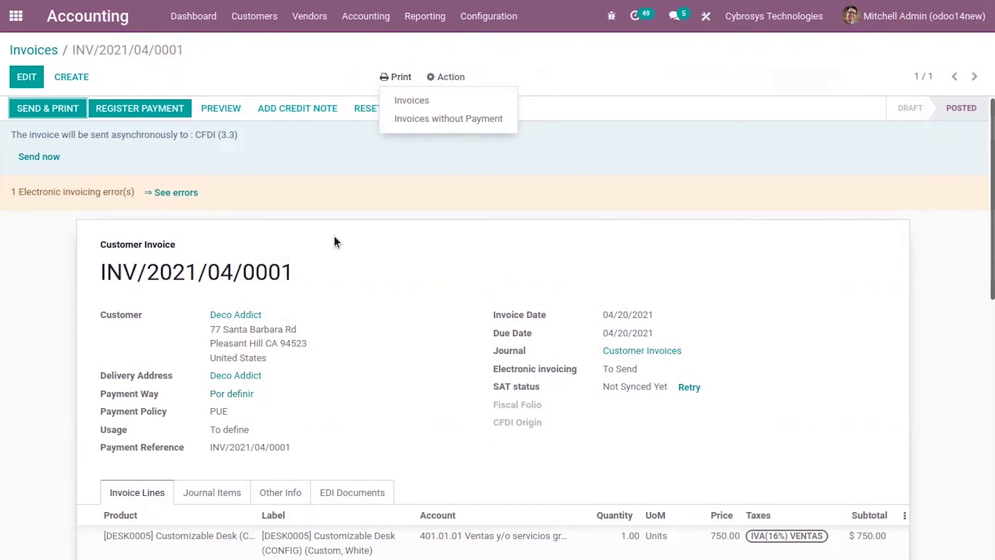
- Open Reporting > Mexico > Trial Balance, showing Apr 2021 debits and credits of $1,740.00
{"action": "scroll", "coordinate": [277, 213], "scroll_direction": "down", "scroll_amount": 3}
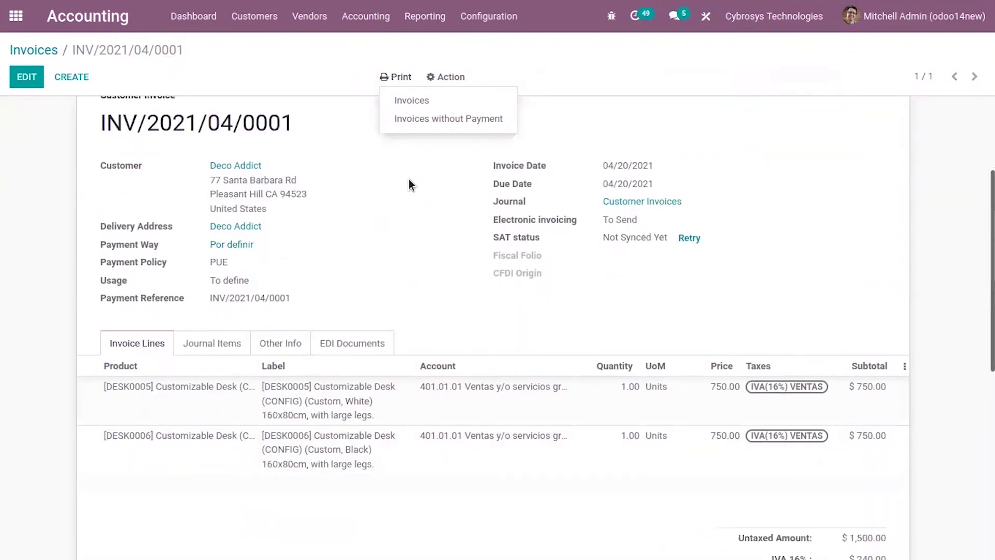
{"action": "left_click", "coordinate": [445, 14]}
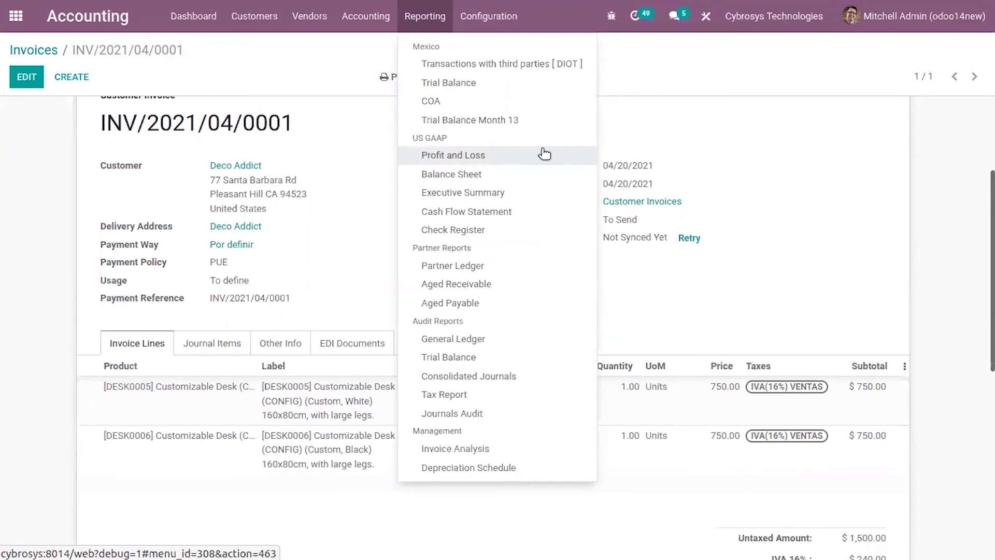
{"action": "left_click", "coordinate": [497, 16]}
{"action": "mouse_move", "coordinate": [424, 18]}
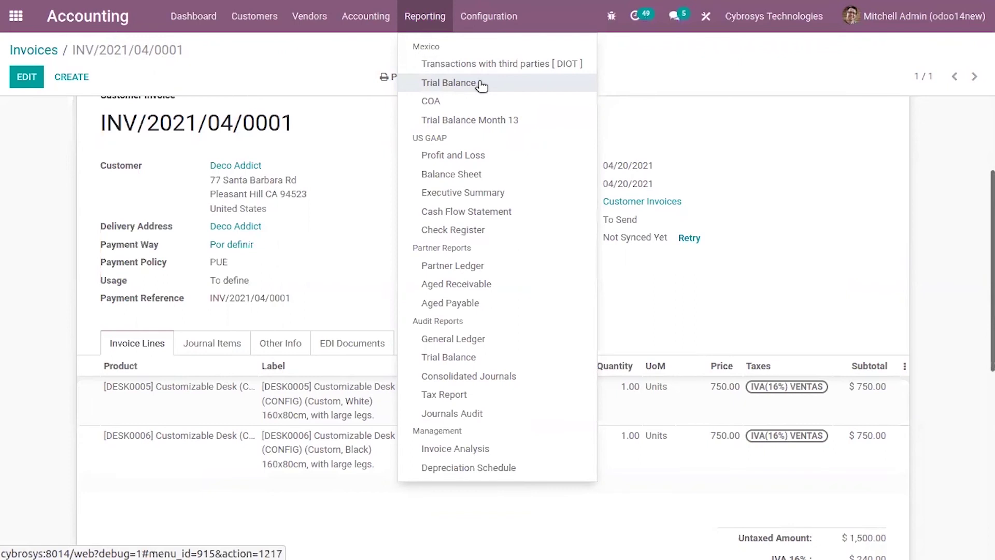
{"action": "left_click", "coordinate": [480, 83]}
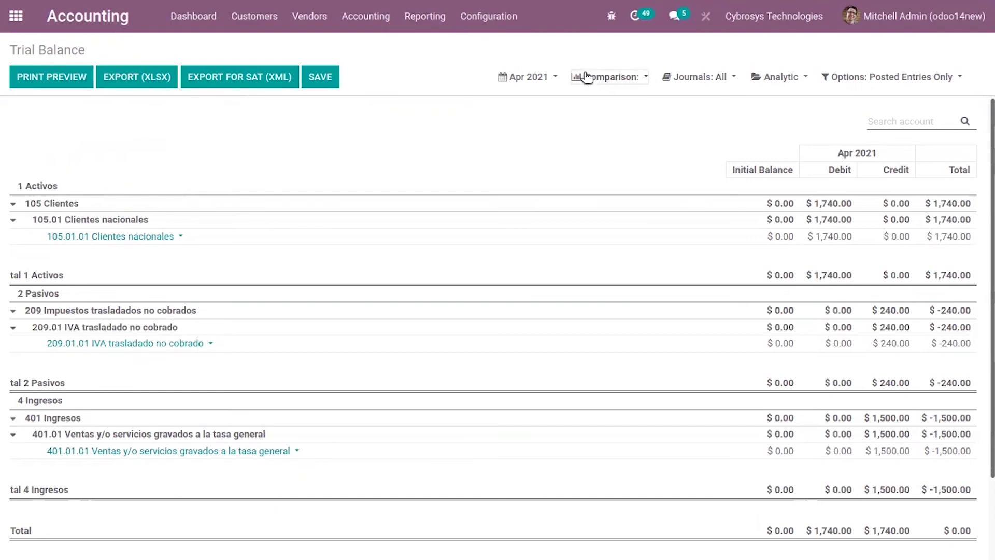
- Check the Trial Balance comparison, journal and analytic filters, then include unposted entries
{"action": "left_click", "coordinate": [611, 84]}
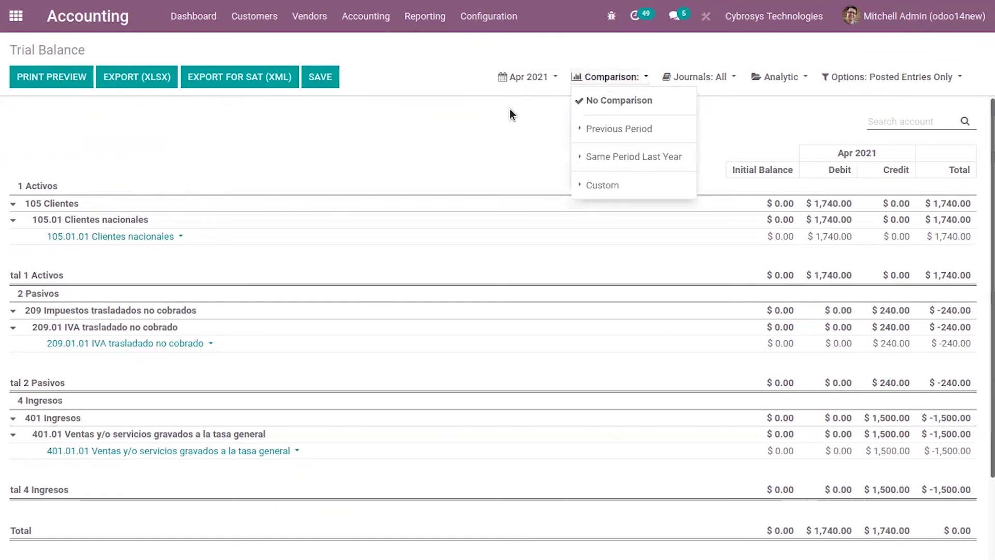
{"action": "left_click", "coordinate": [472, 120]}
{"action": "left_click", "coordinate": [717, 77]}
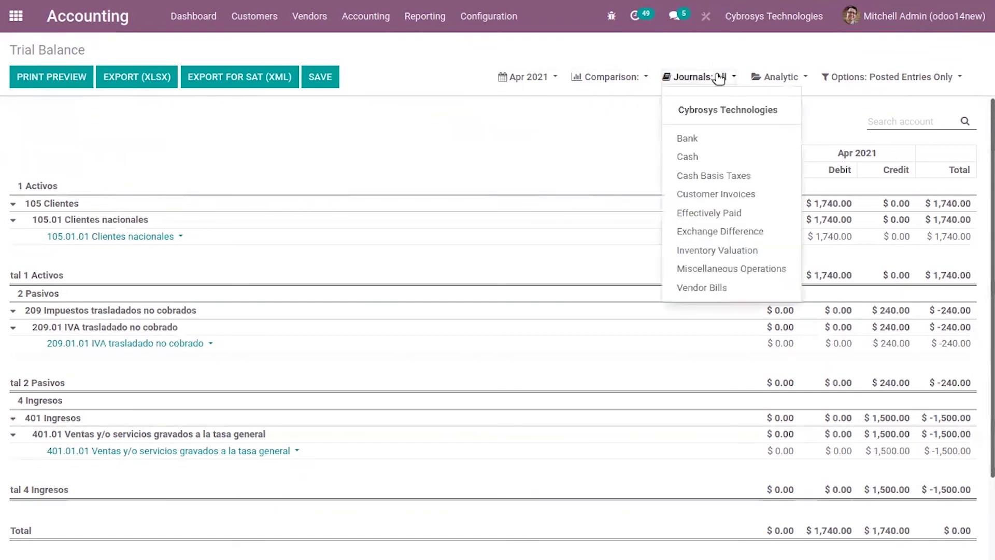
{"action": "left_click", "coordinate": [543, 130]}
{"action": "left_click", "coordinate": [783, 78]}
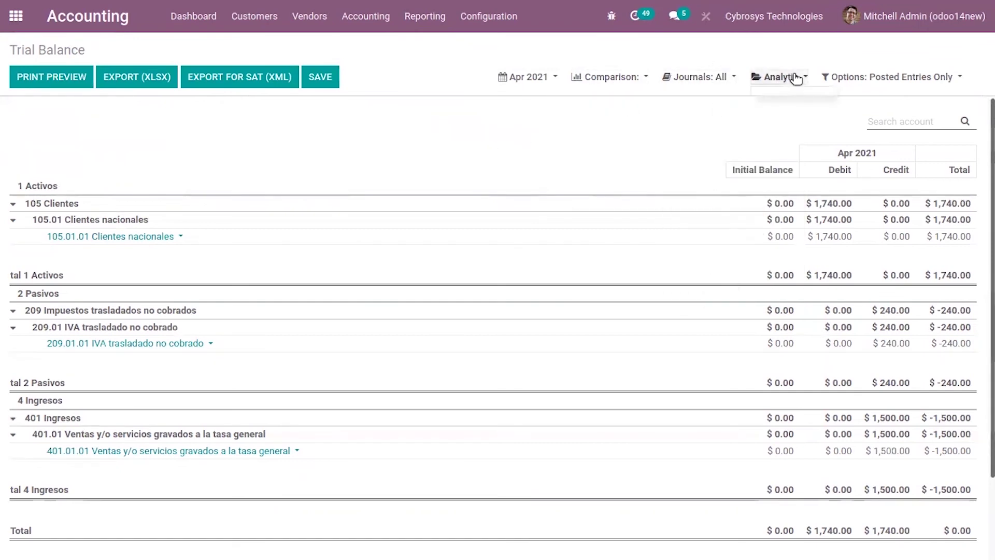
{"action": "left_click", "coordinate": [638, 115]}
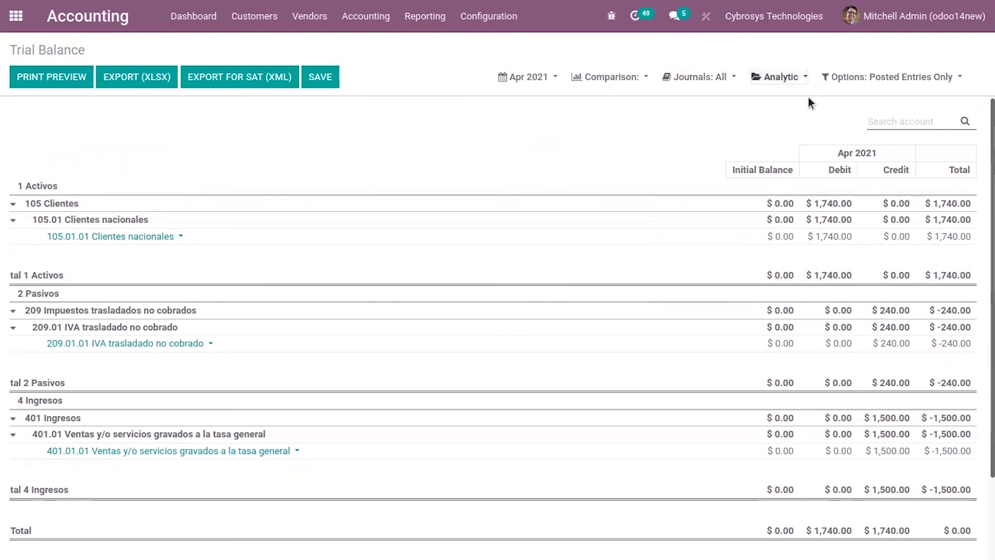
{"action": "left_click", "coordinate": [881, 77]}
{"action": "left_click", "coordinate": [883, 103]}
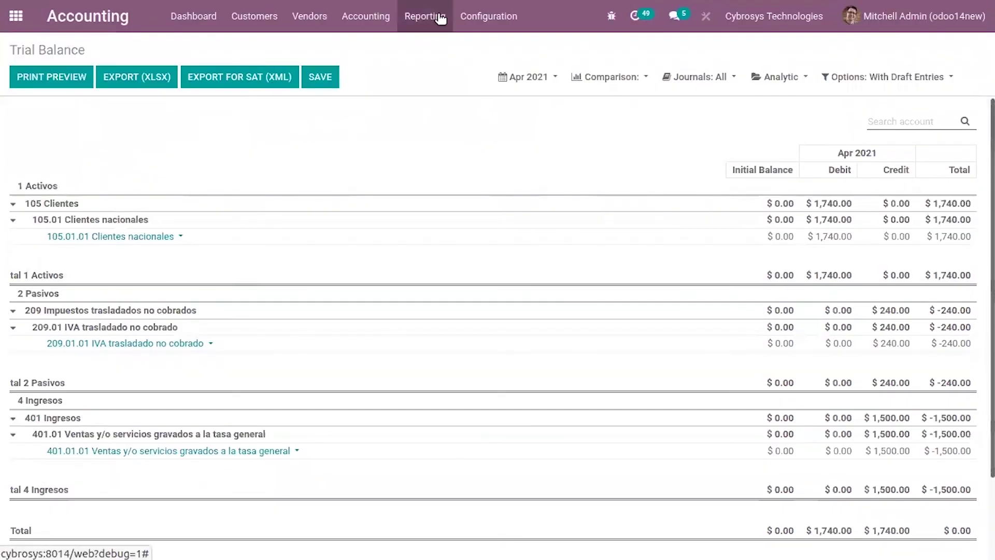
- Open Trial Balance Month 13 with unposted entries, trying Mar 2021 before returning to Apr 2021
{"action": "left_click", "coordinate": [433, 21]}
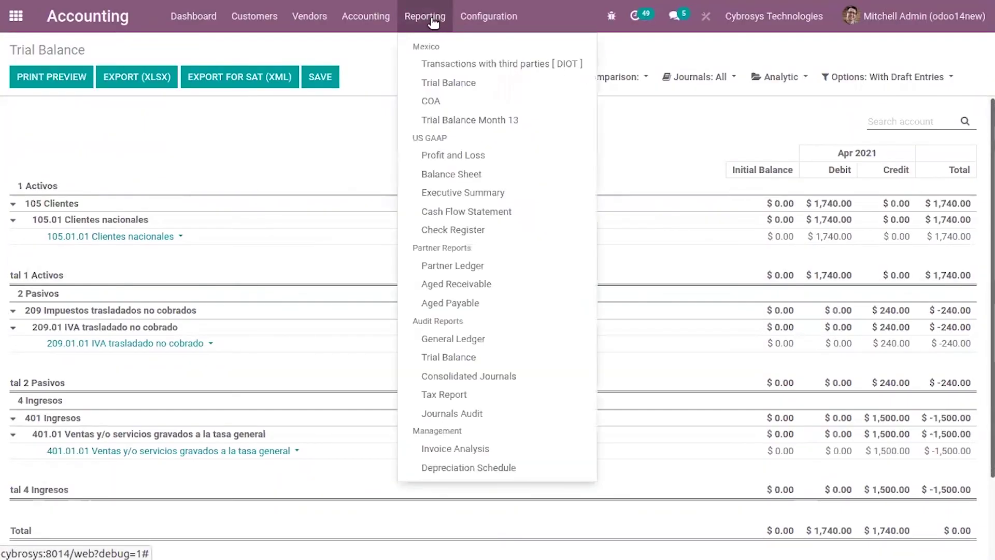
{"action": "left_click", "coordinate": [500, 124]}
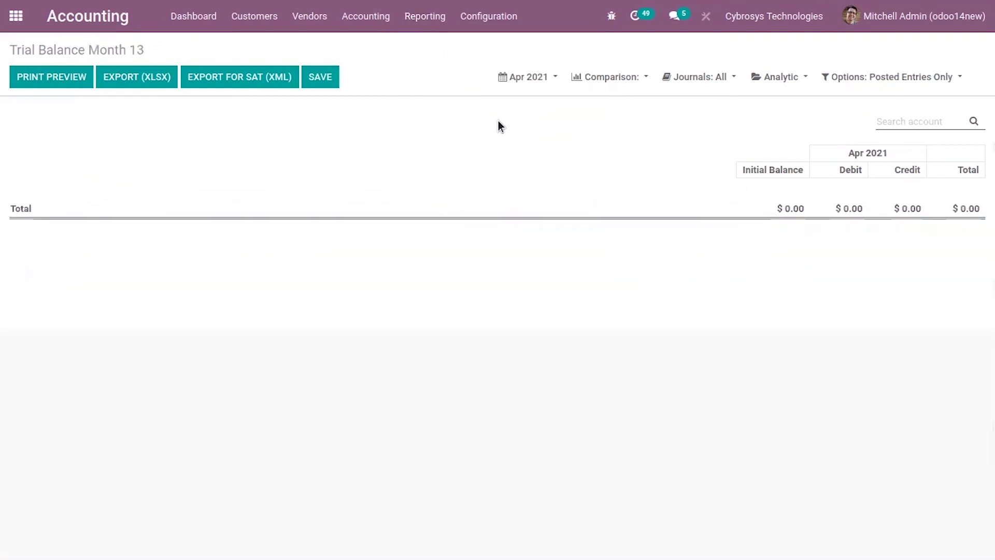
{"action": "left_click", "coordinate": [861, 79]}
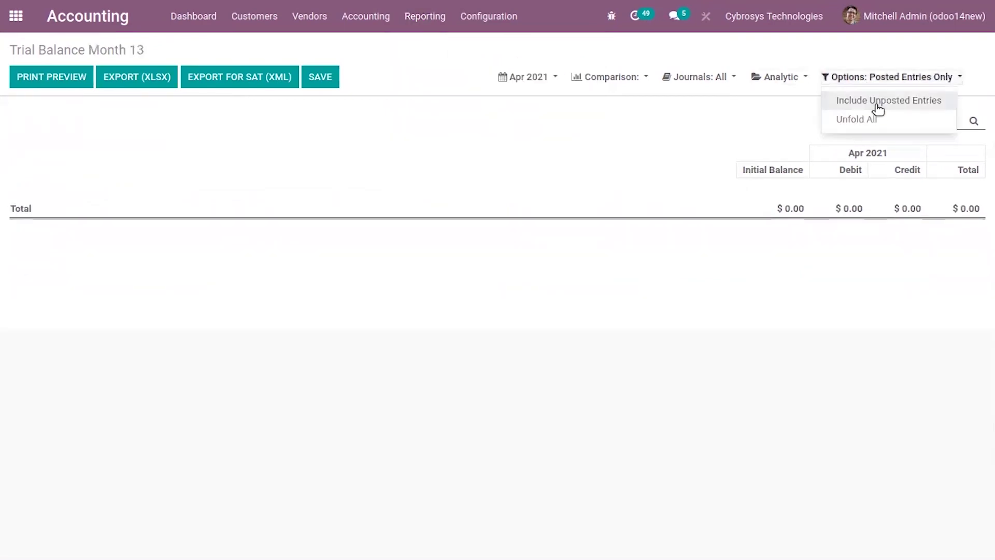
{"action": "left_click", "coordinate": [875, 101]}
{"action": "left_click", "coordinate": [521, 79]}
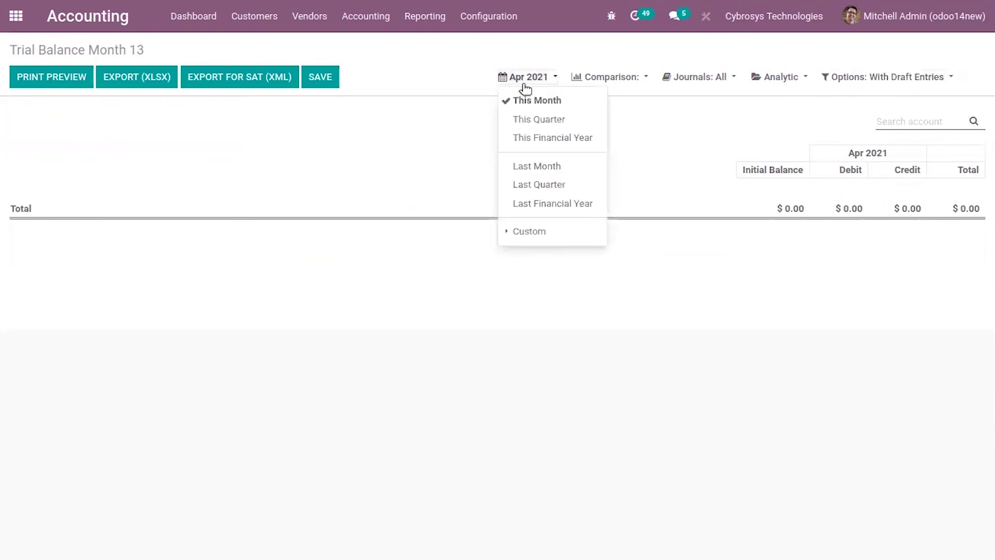
{"action": "left_click", "coordinate": [531, 166]}
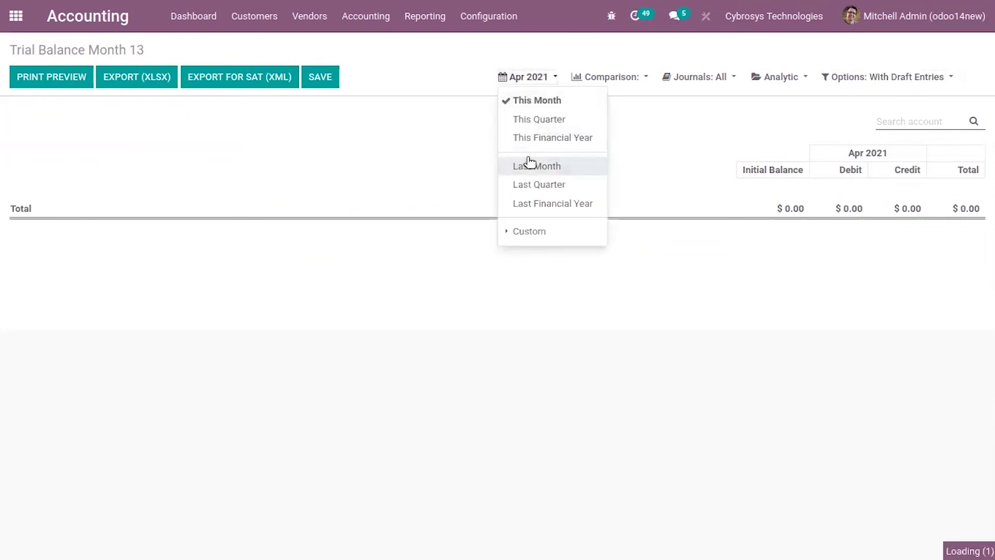
{"action": "left_click", "coordinate": [534, 87]}
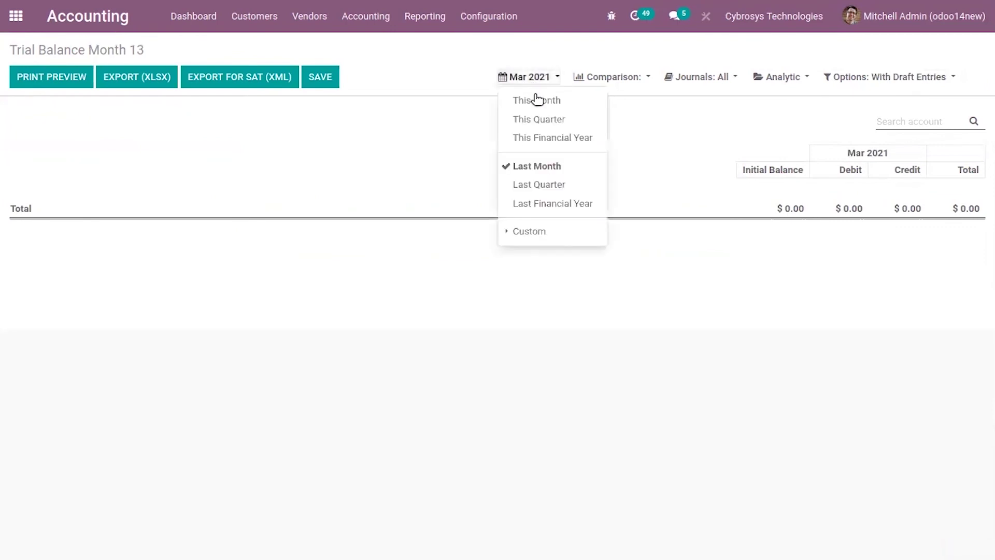
{"action": "left_click", "coordinate": [539, 104]}
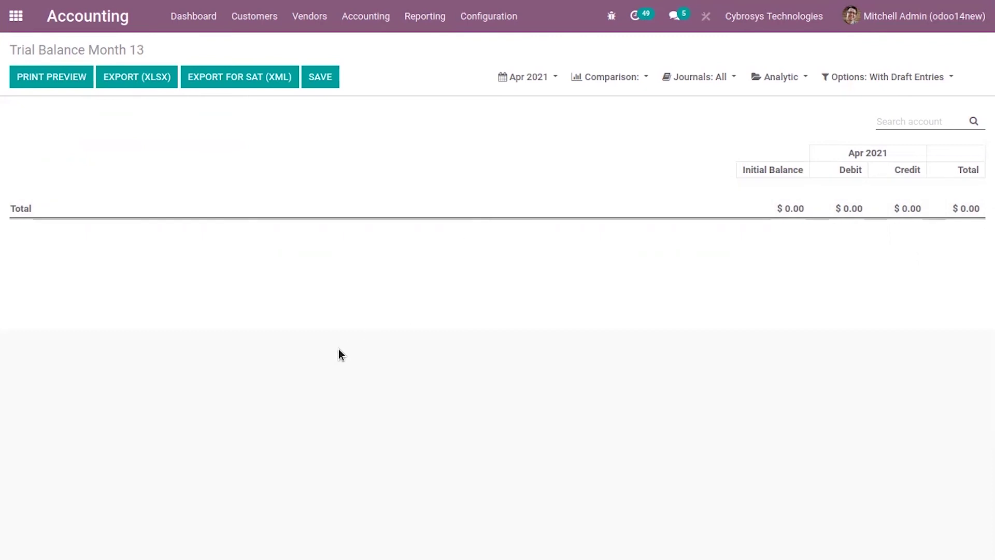
{"action": "left_click", "coordinate": [425, 15]}
{"action": "left_click", "coordinate": [456, 117]}
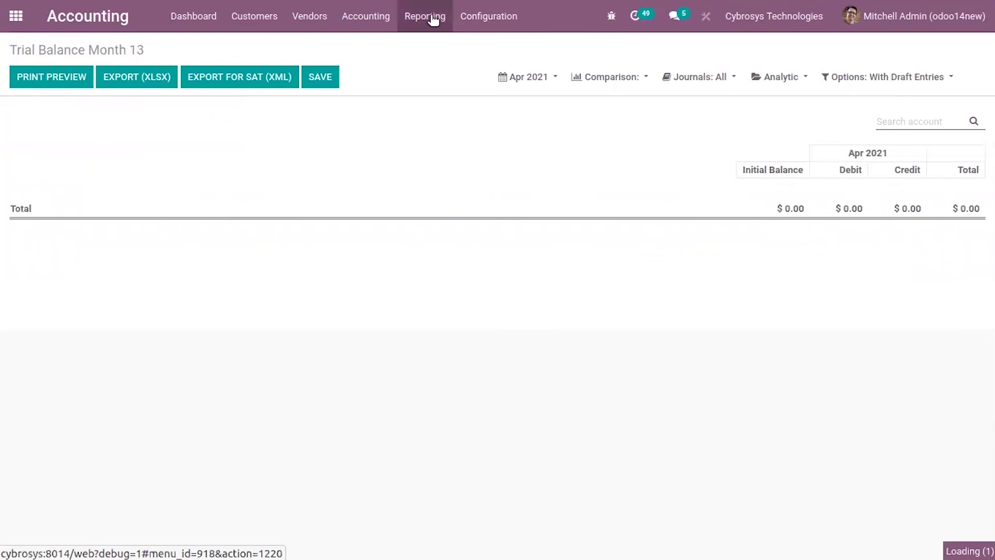
{"action": "left_click", "coordinate": [424, 15]}
- Open the COA report and scroll through accounts like 118.01.01 IVA acreditable pagado
{"action": "left_click", "coordinate": [451, 101]}
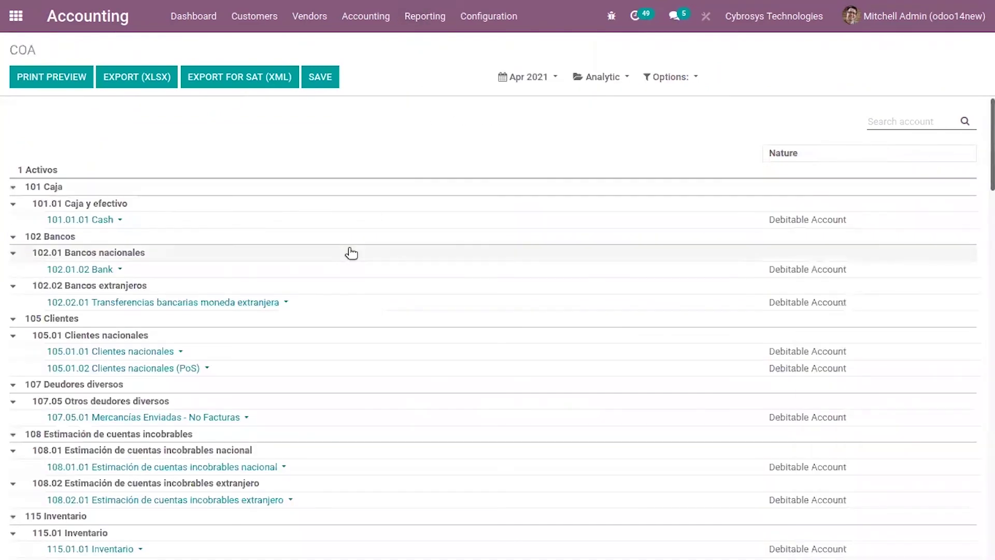
{"action": "scroll", "coordinate": [344, 298], "scroll_direction": "down", "scroll_amount": 3}
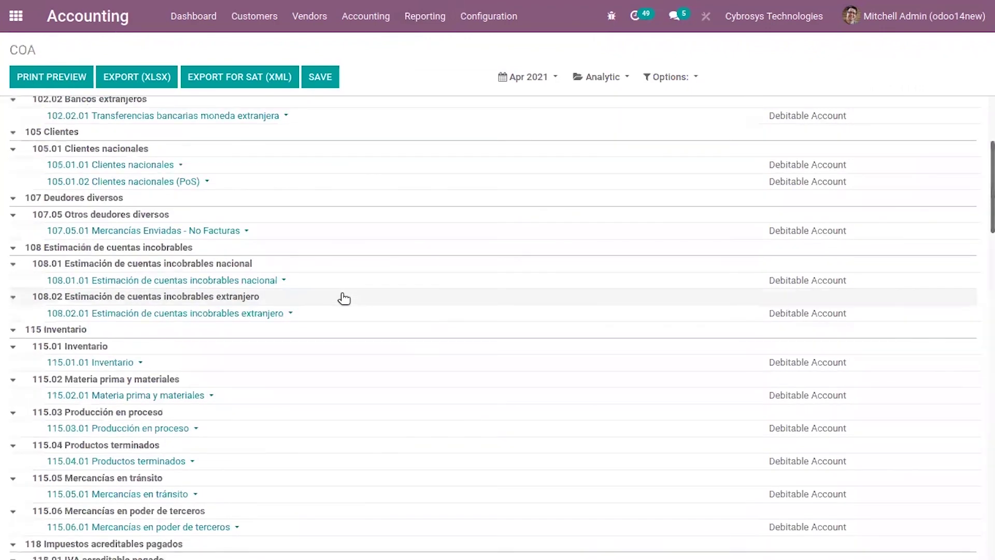
{"action": "scroll", "coordinate": [344, 298], "scroll_direction": "down", "scroll_amount": 3}
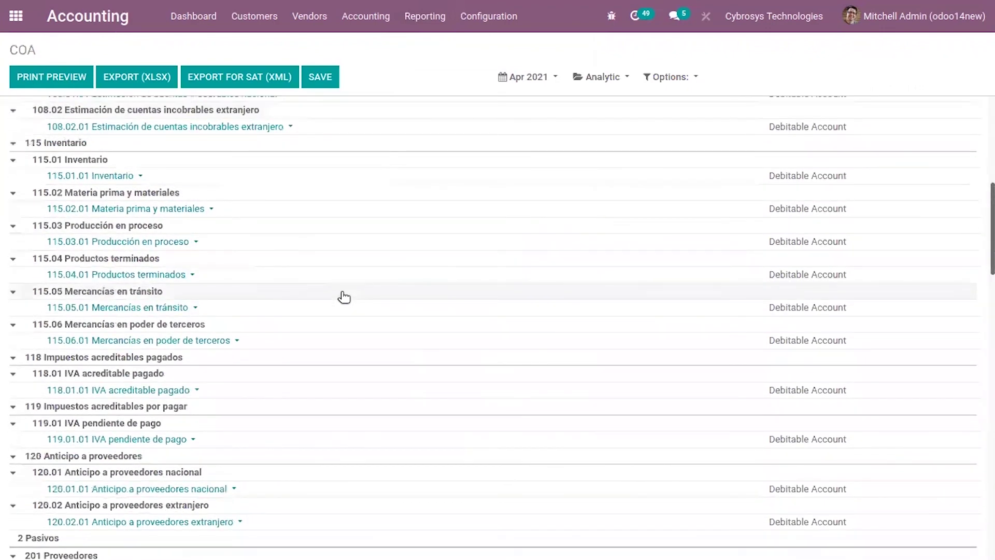
{"action": "scroll", "coordinate": [24, 275], "scroll_direction": "up", "scroll_amount": 5}
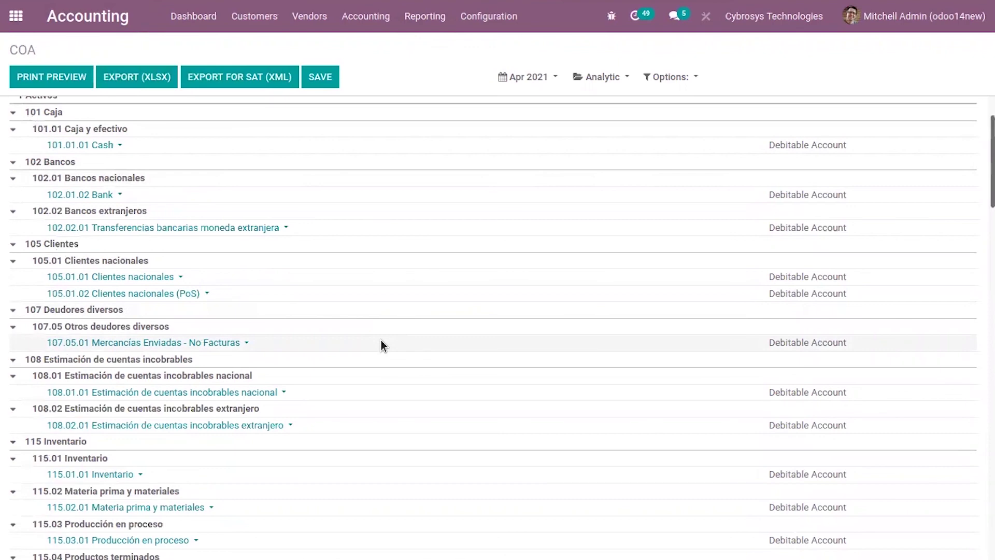
{"action": "scroll", "coordinate": [391, 370], "scroll_direction": "down", "scroll_amount": 3}
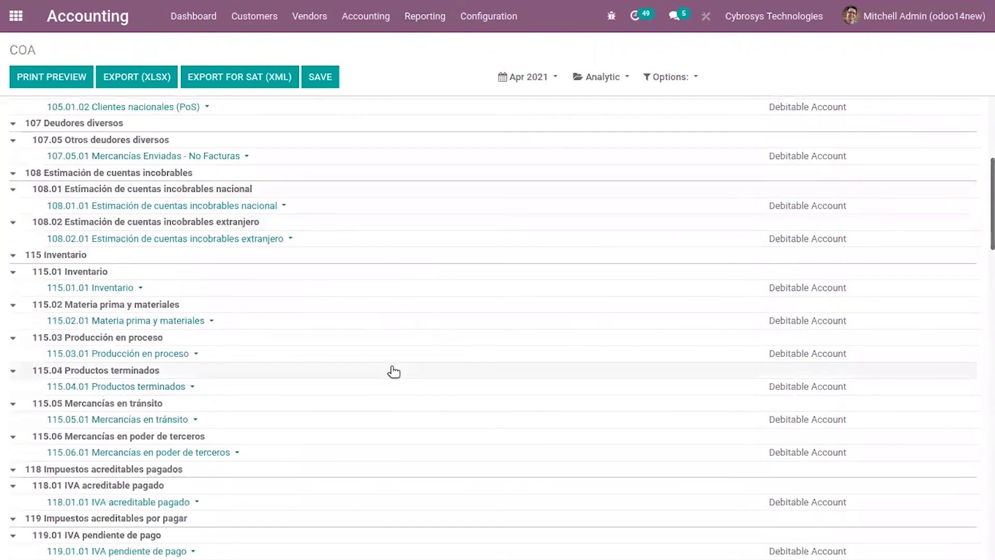
{"action": "left_click", "coordinate": [514, 14]}
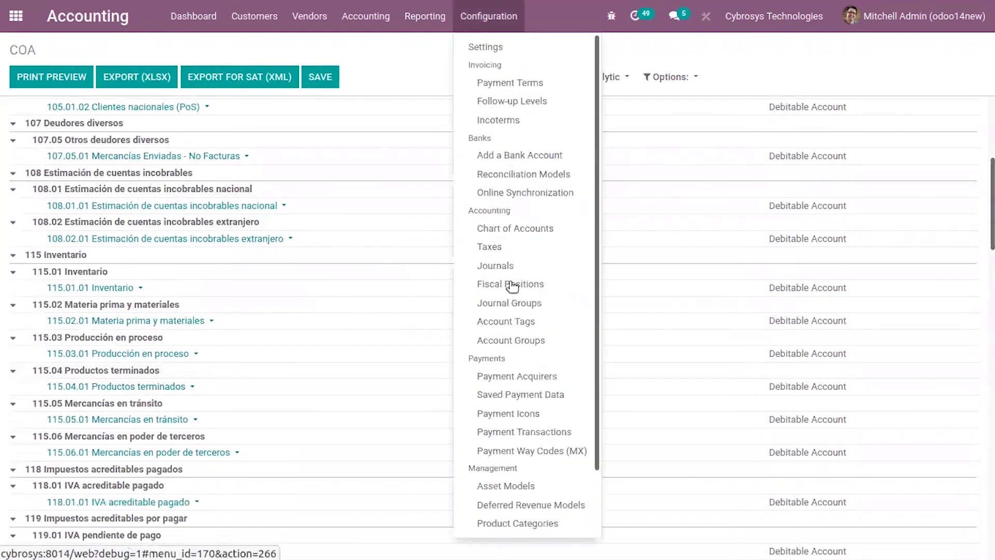
- Open the Chart of Accounts and bring up the full 101.01.01 Cash account form
{"action": "left_click", "coordinate": [513, 231]}
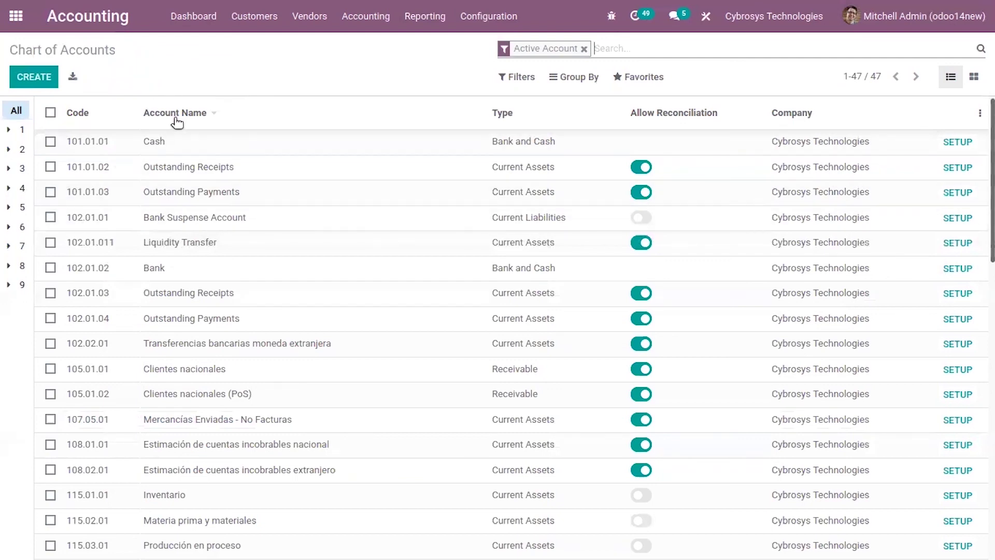
{"action": "mouse_move", "coordinate": [178, 120]}
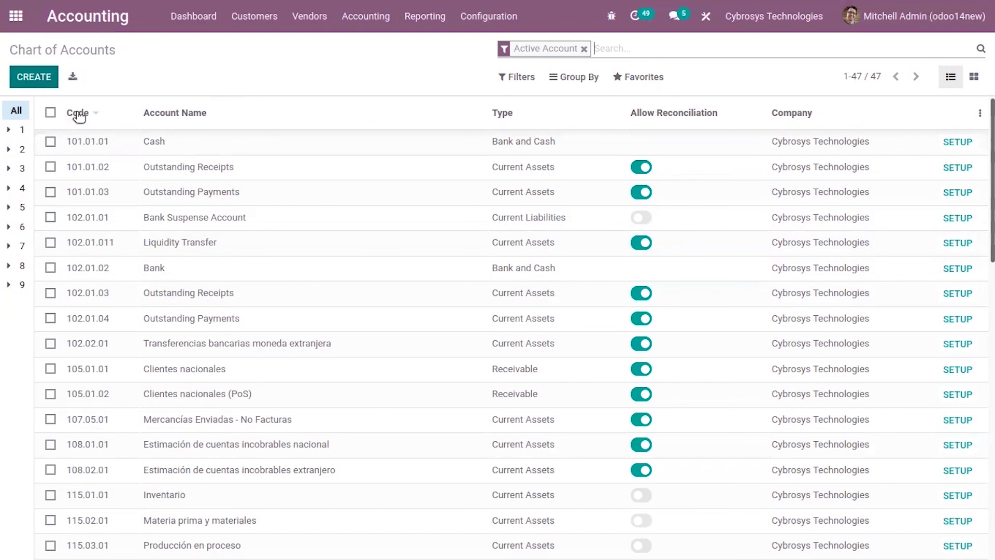
{"action": "left_click", "coordinate": [300, 137]}
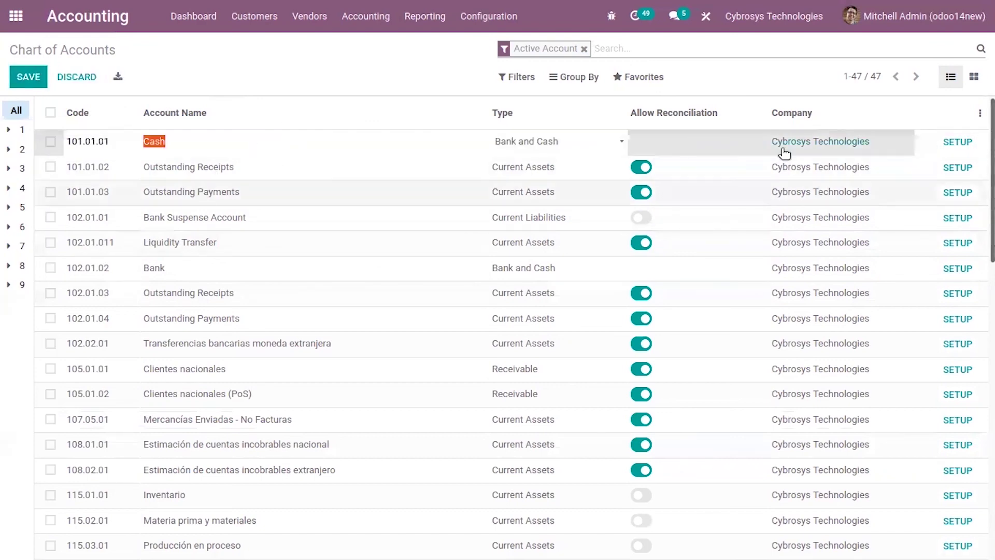
{"action": "left_click", "coordinate": [958, 142]}
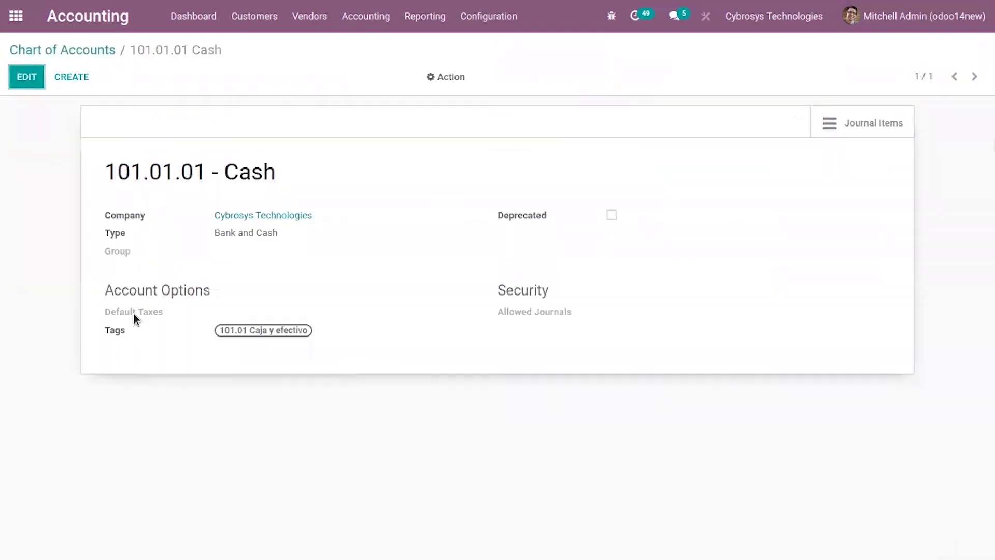
- Edit the Cash account and start a new Accounts-type tag from the full tags list
{"action": "left_click", "coordinate": [27, 77]}
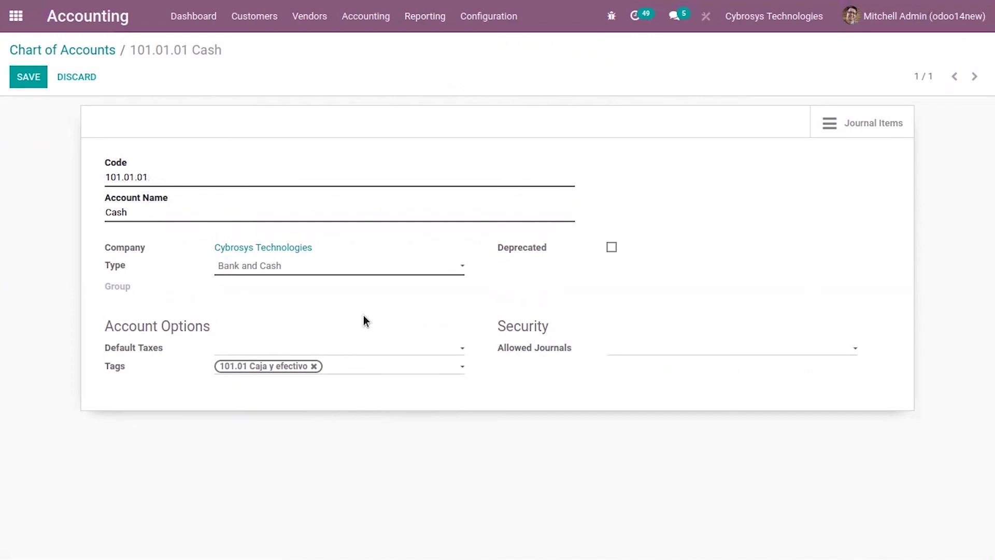
{"action": "left_click", "coordinate": [355, 372]}
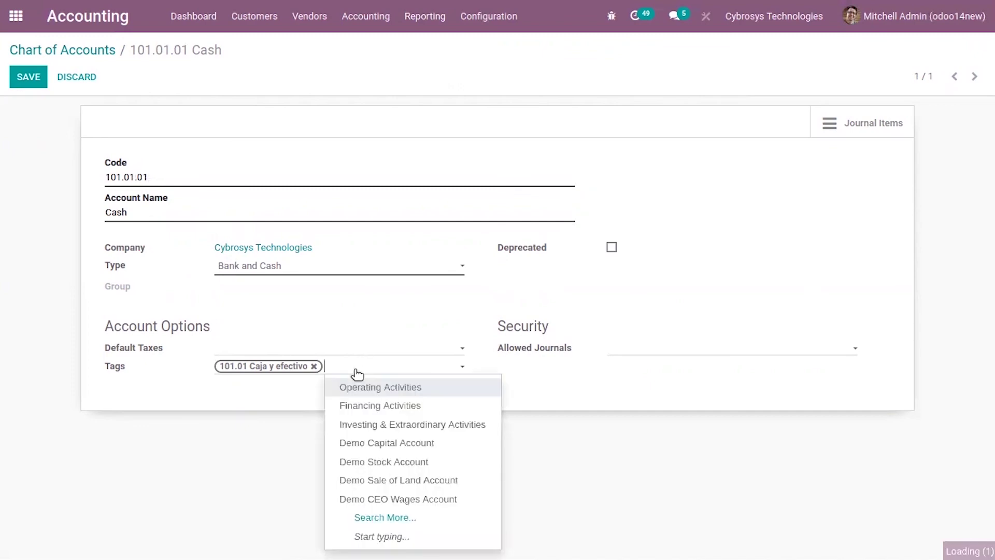
{"action": "left_click", "coordinate": [397, 521]}
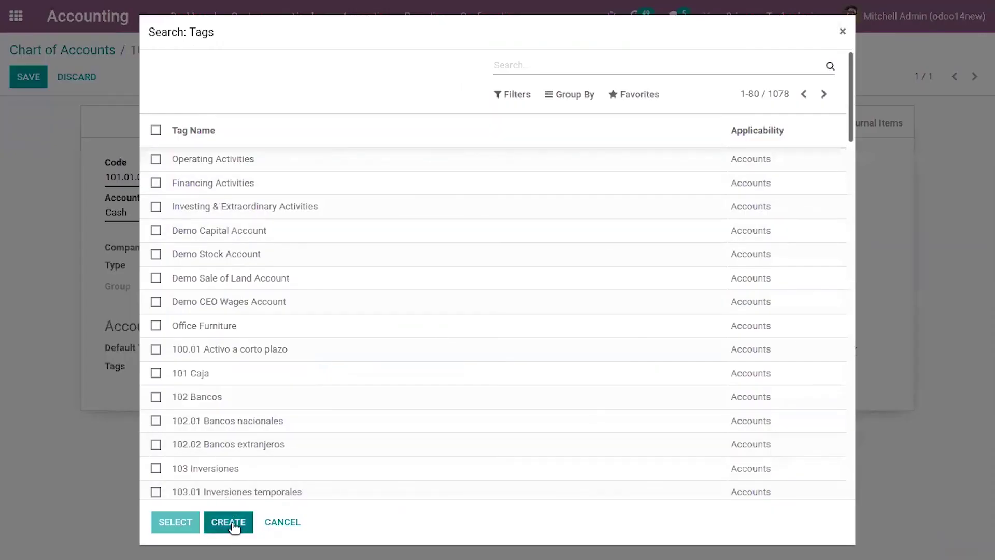
{"action": "left_click", "coordinate": [228, 522]}
{"action": "left_click", "coordinate": [306, 106]}
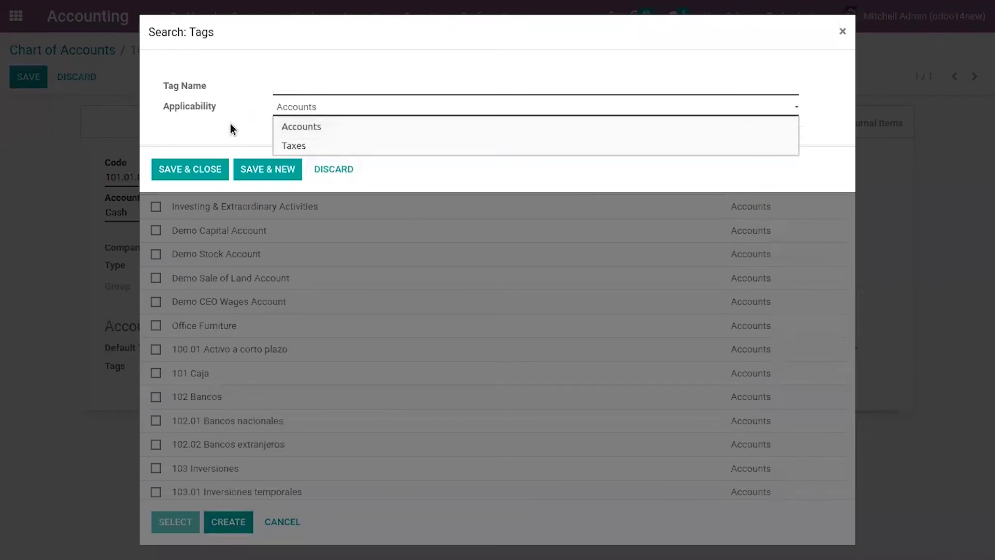
{"action": "left_click", "coordinate": [347, 168]}
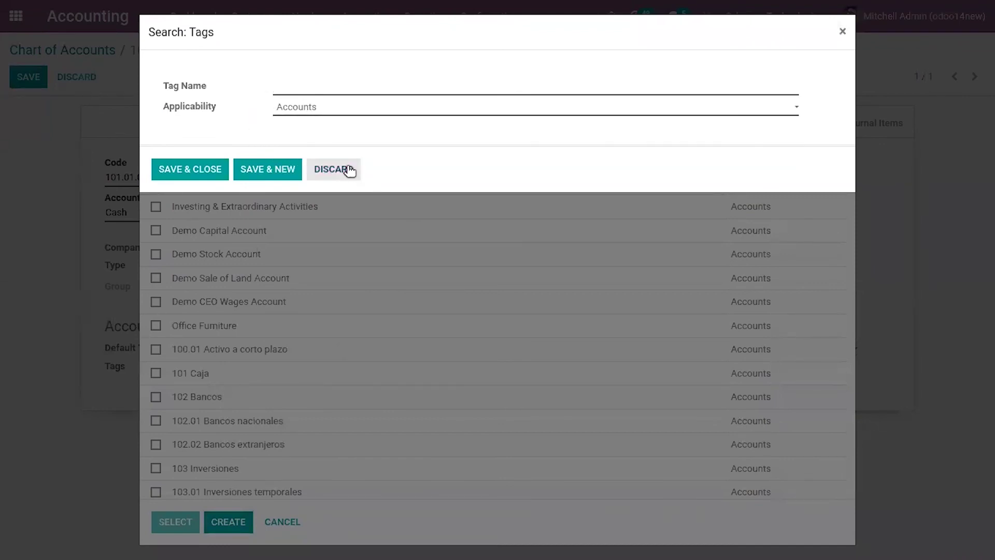
- Abandon the tag search and head to the COA report, triggering the unsaved-changes warning
{"action": "left_click", "coordinate": [843, 32]}
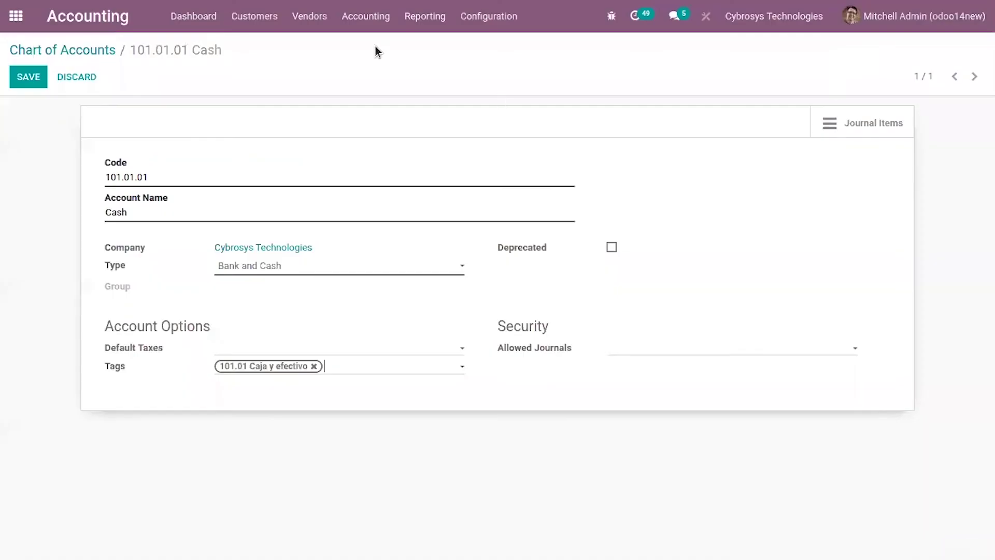
{"action": "left_click", "coordinate": [426, 15]}
{"action": "left_click", "coordinate": [471, 120]}
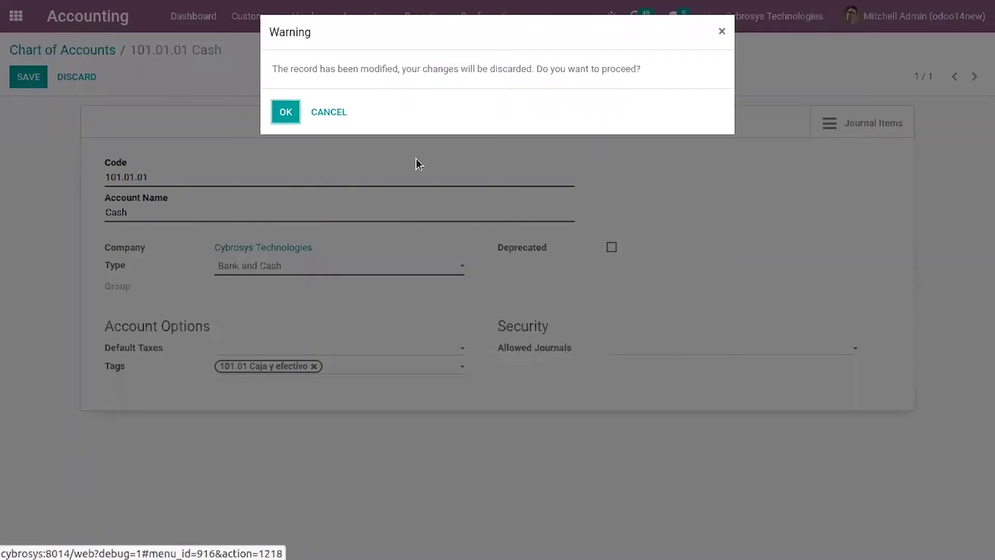
- Discard the Cash account edits and browse the COA report, toggling the 101.01 Caja y efectivo group
{"action": "left_click", "coordinate": [286, 111]}
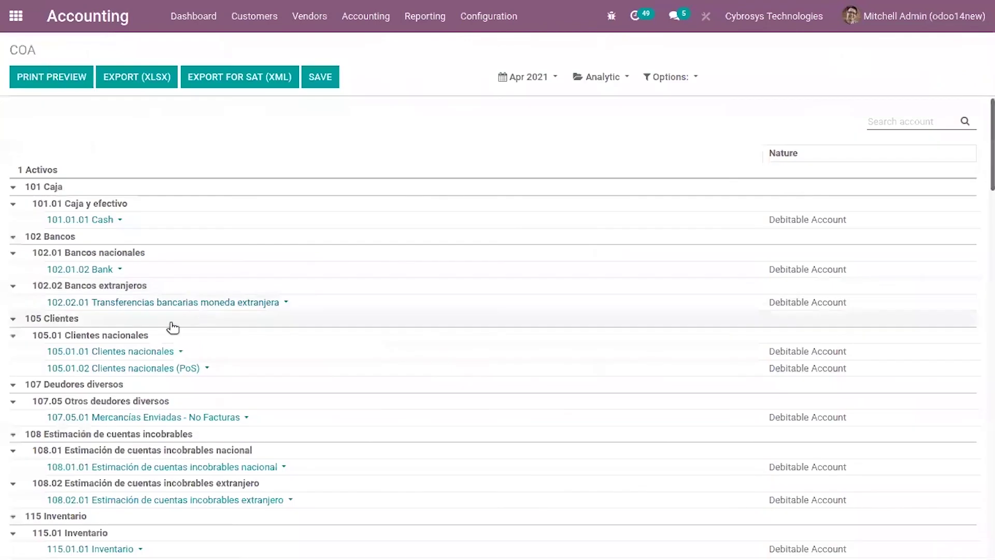
{"action": "scroll", "coordinate": [114, 345], "scroll_direction": "down", "scroll_amount": 2}
{"action": "scroll", "coordinate": [114, 343], "scroll_direction": "down", "scroll_amount": 1}
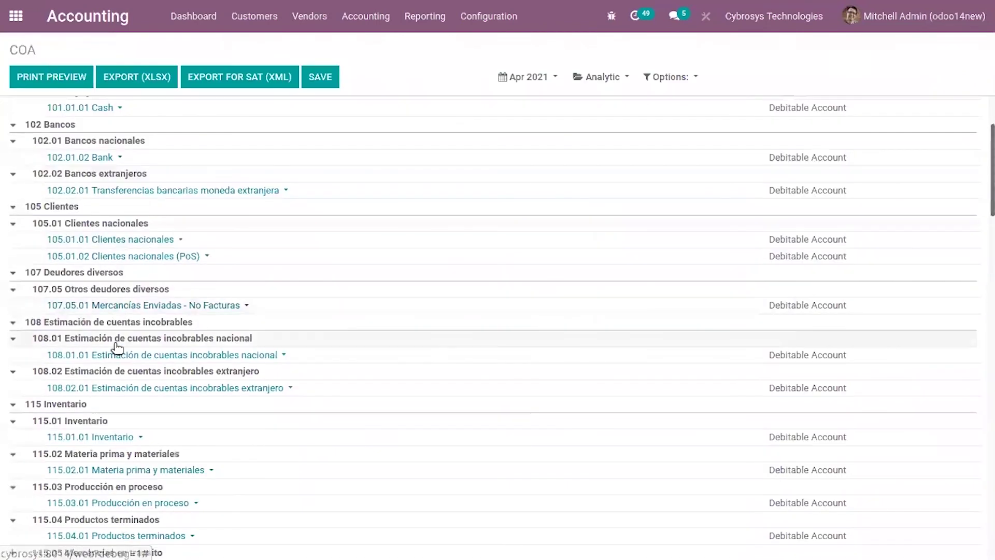
{"action": "scroll", "coordinate": [114, 343], "scroll_direction": "up", "scroll_amount": 3}
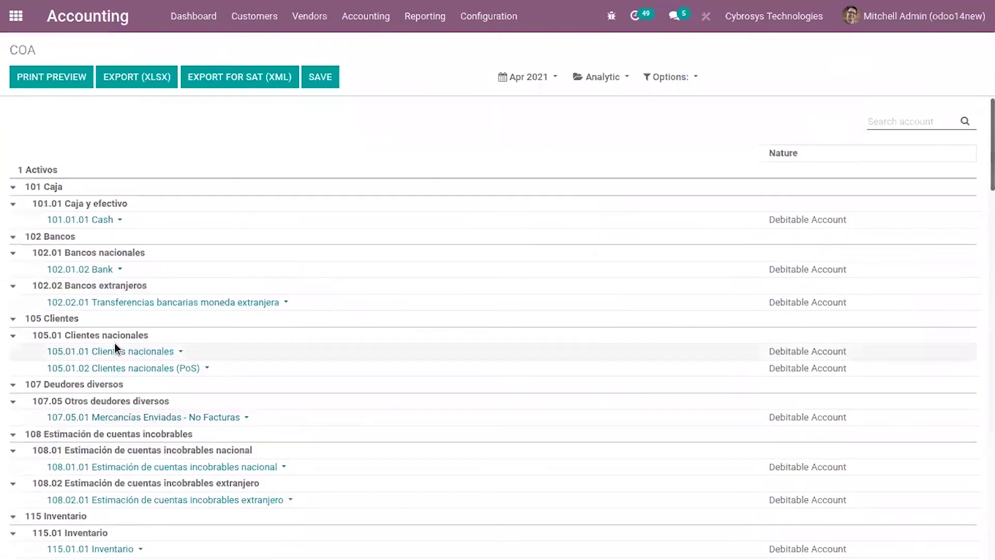
{"action": "left_click", "coordinate": [14, 207]}
{"action": "left_click", "coordinate": [11, 207]}
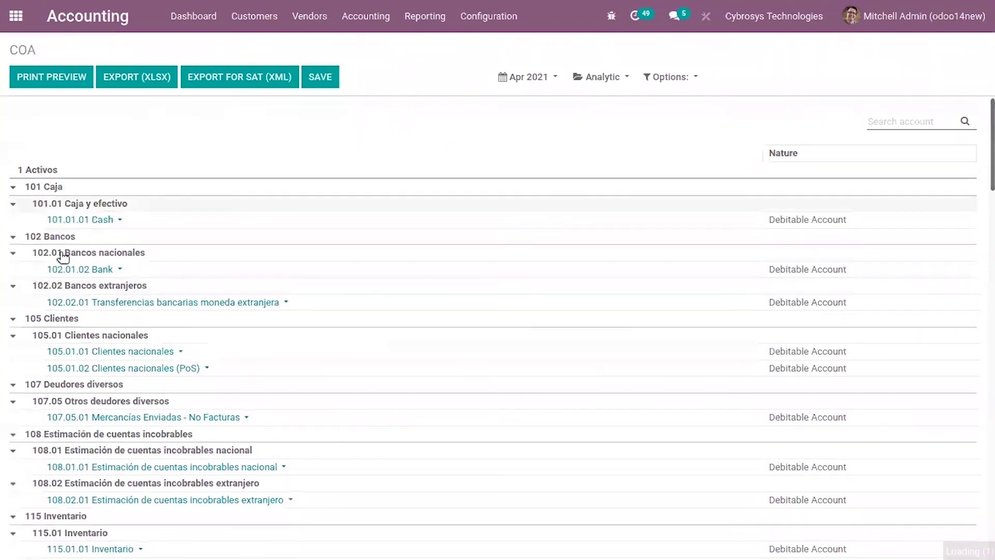
{"action": "scroll", "coordinate": [166, 382], "scroll_direction": "down", "scroll_amount": 3}
{"action": "scroll", "coordinate": [165, 375], "scroll_direction": "up", "scroll_amount": 3}
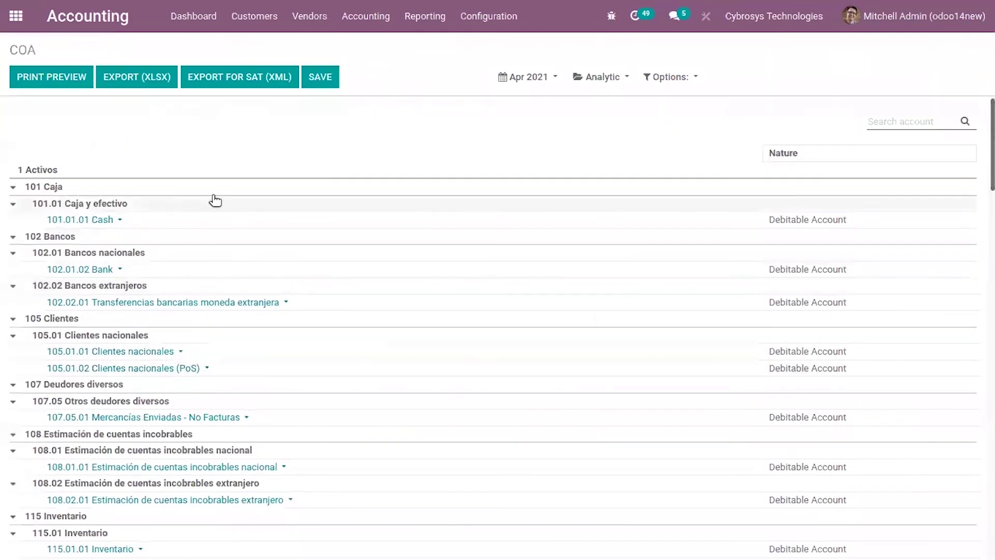
- Open the General Ledger for account 102.02.01, totalling $1,740.00 debit and credit
{"action": "left_click", "coordinate": [156, 302]}
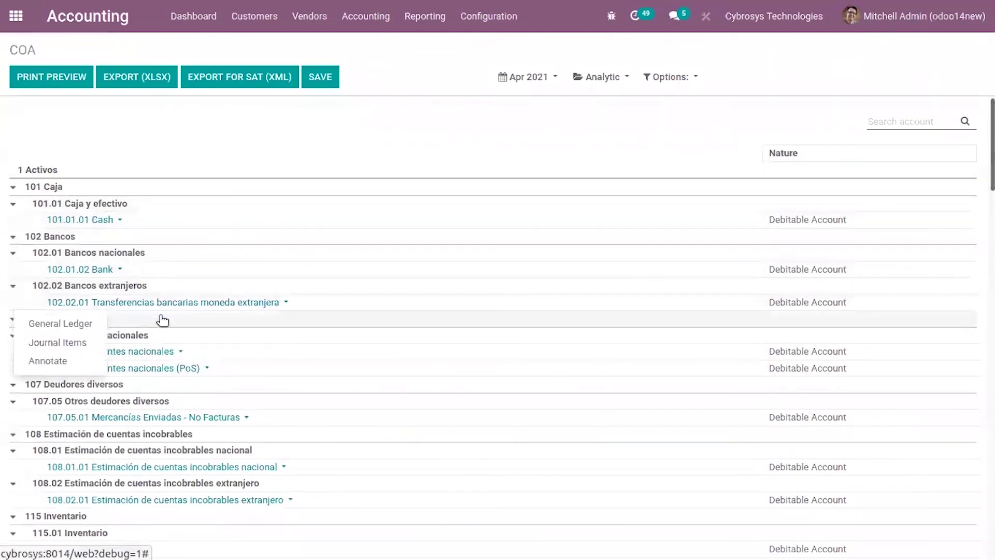
{"action": "left_click", "coordinate": [51, 324]}
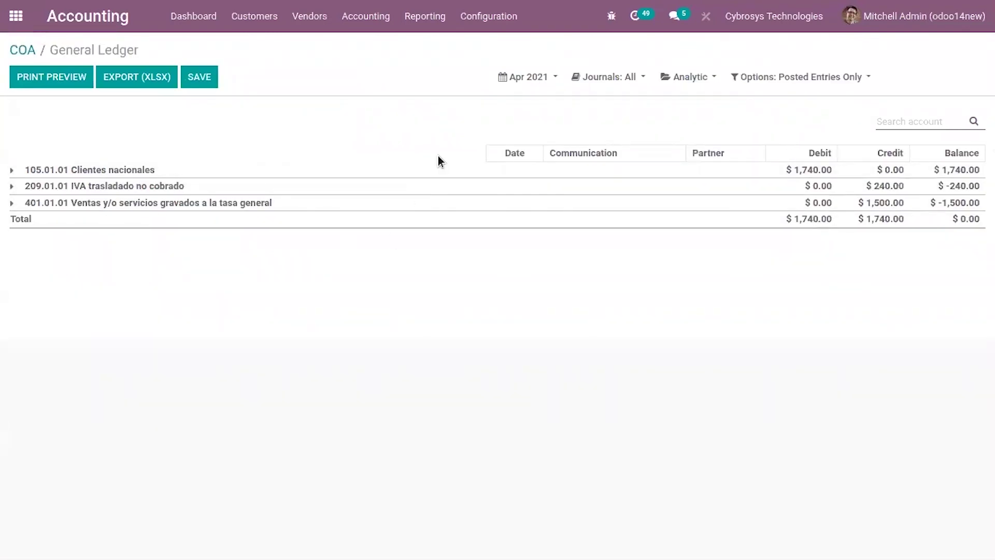
{"action": "left_click", "coordinate": [439, 10]}
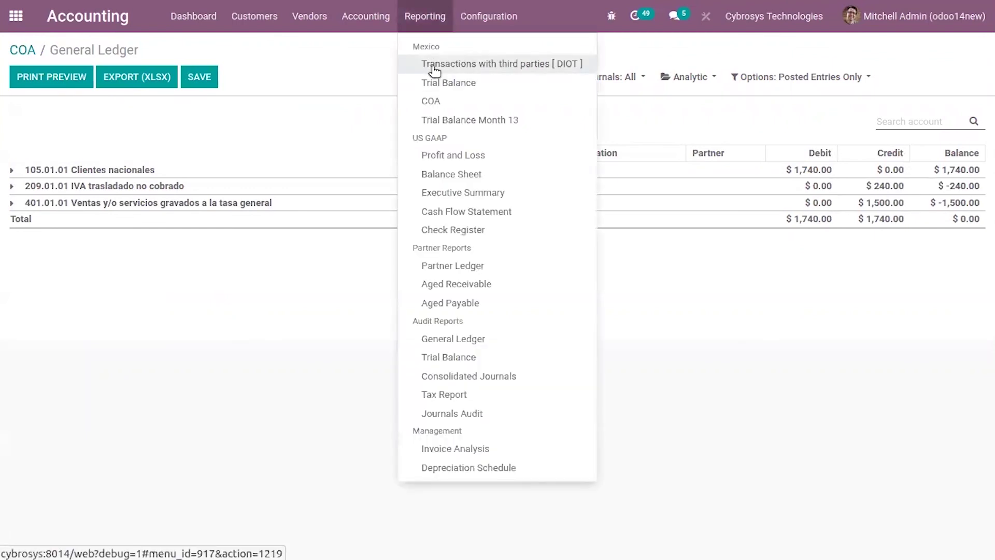
- Open the DIOT third-party transactions report and check its Apr 2021 period filter
{"action": "left_click", "coordinate": [435, 66]}
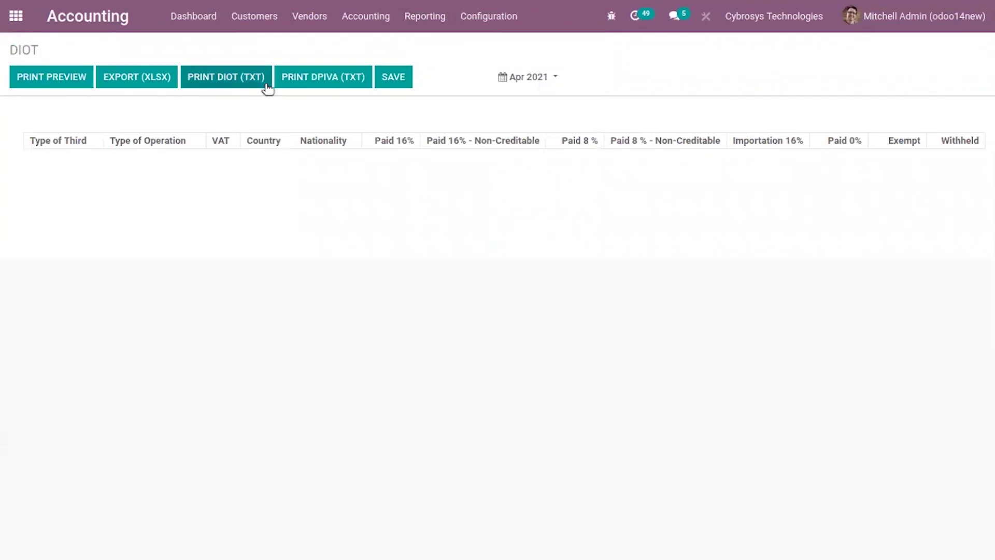
{"action": "left_click", "coordinate": [556, 78]}
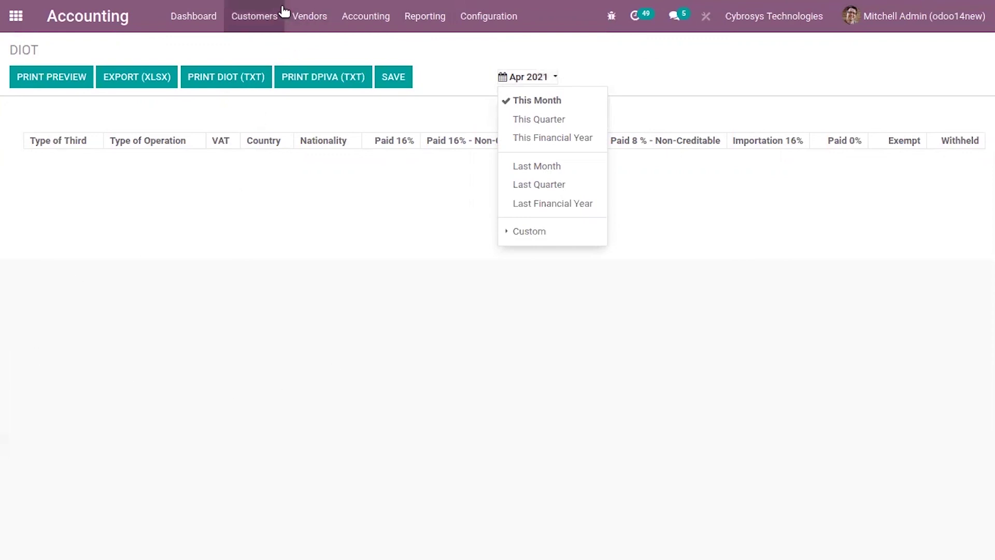
{"action": "left_click", "coordinate": [267, 31]}
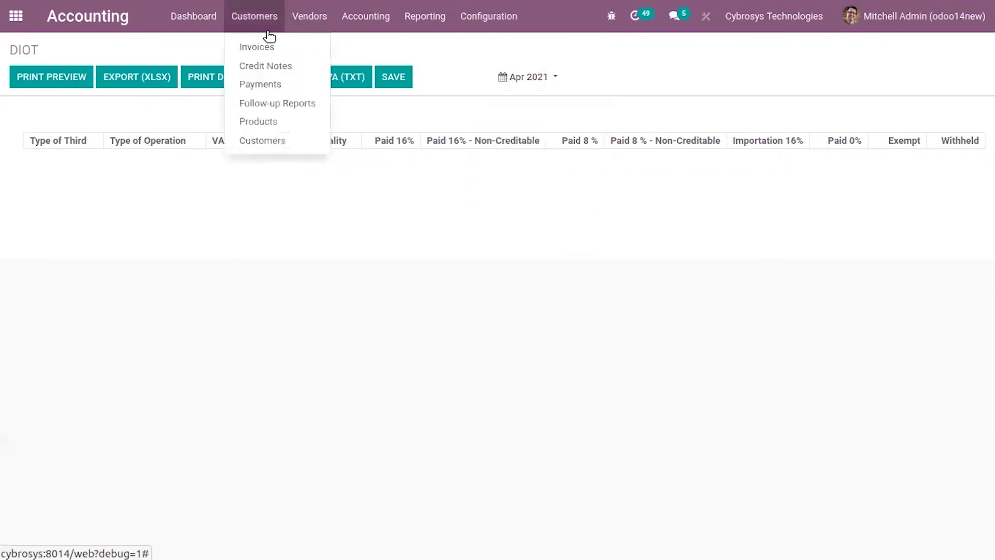
- Inspect Deco Addict's Accounting-tab DIOT fields without choosing a Type of Operation, then return to Customers
{"action": "left_click", "coordinate": [283, 138]}
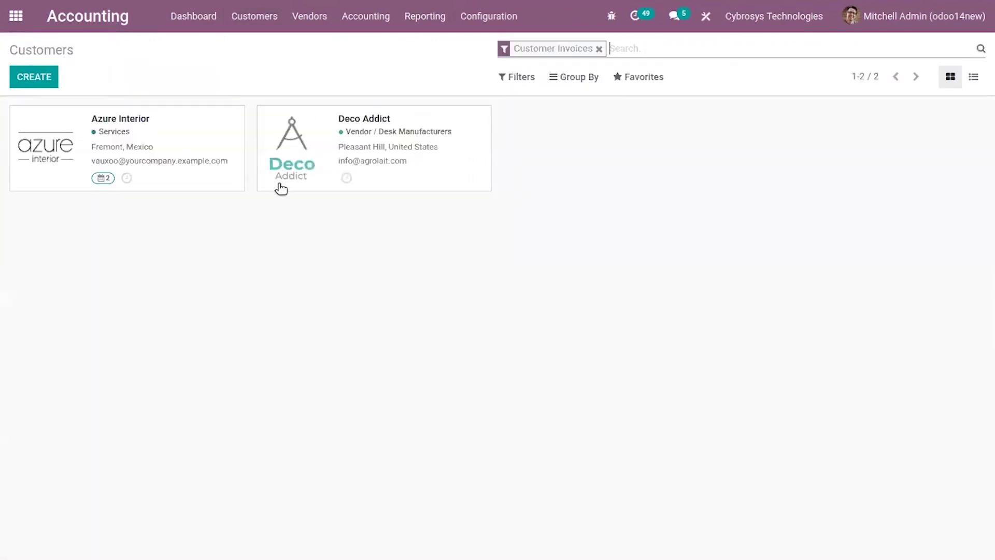
{"action": "left_click", "coordinate": [449, 141]}
{"action": "scroll", "coordinate": [262, 549], "scroll_direction": "down", "scroll_amount": 2}
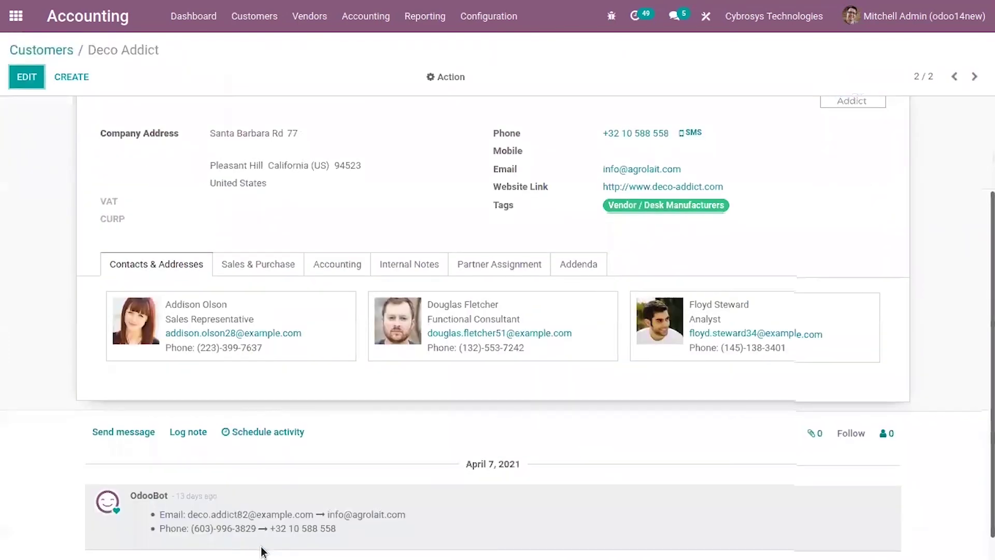
{"action": "scroll", "coordinate": [262, 551], "scroll_direction": "down", "scroll_amount": 1}
{"action": "left_click", "coordinate": [340, 237]}
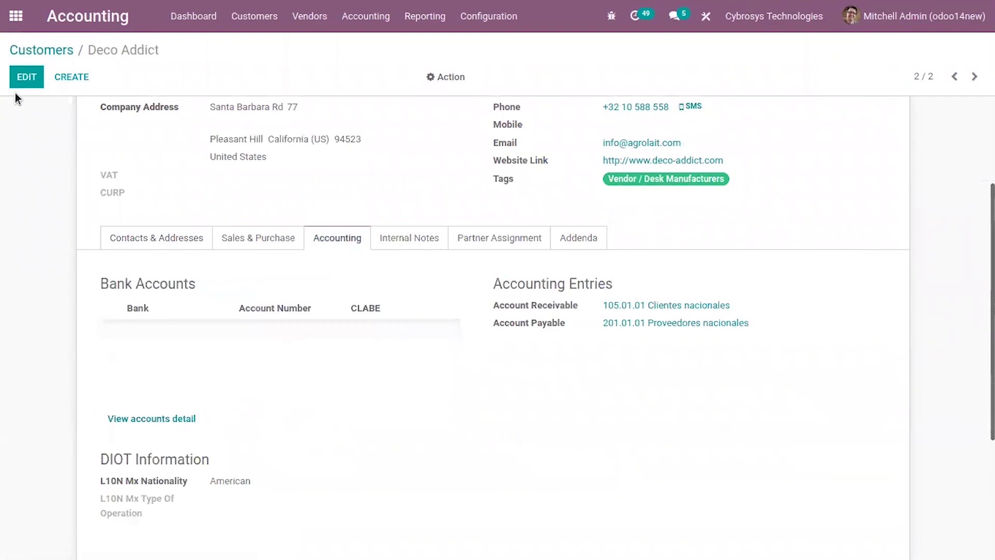
{"action": "left_click", "coordinate": [37, 82]}
{"action": "scroll", "coordinate": [315, 548], "scroll_direction": "down", "scroll_amount": 5}
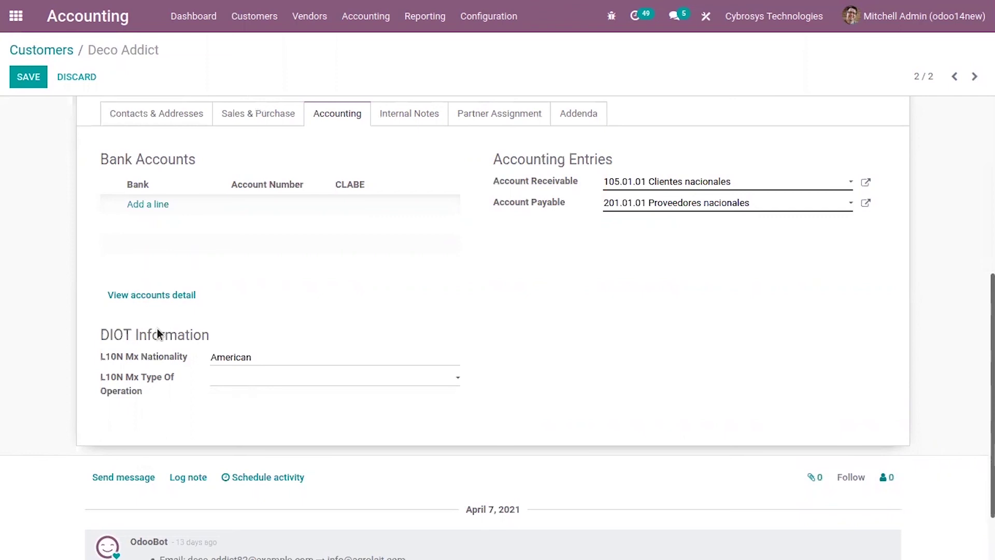
{"action": "left_click", "coordinate": [227, 383]}
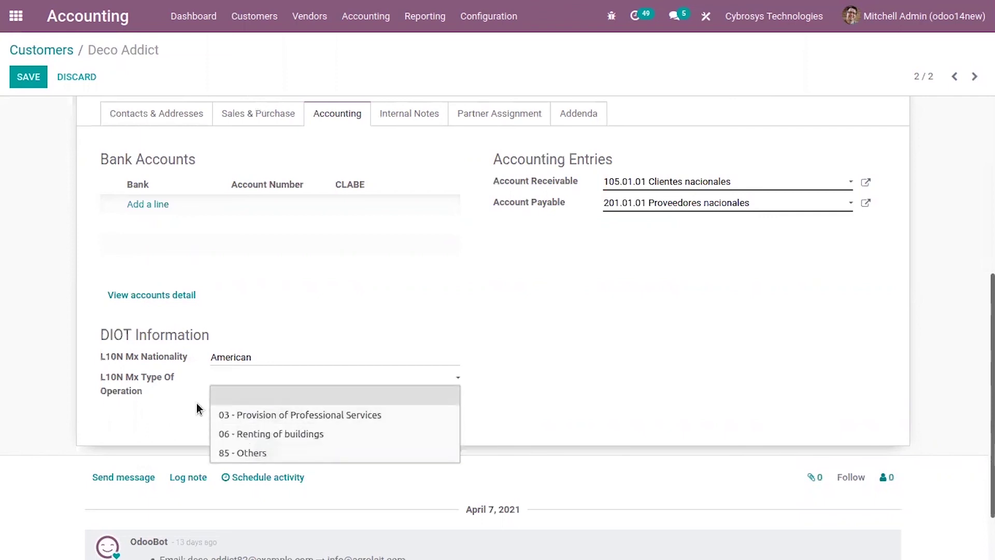
{"action": "left_click", "coordinate": [142, 419]}
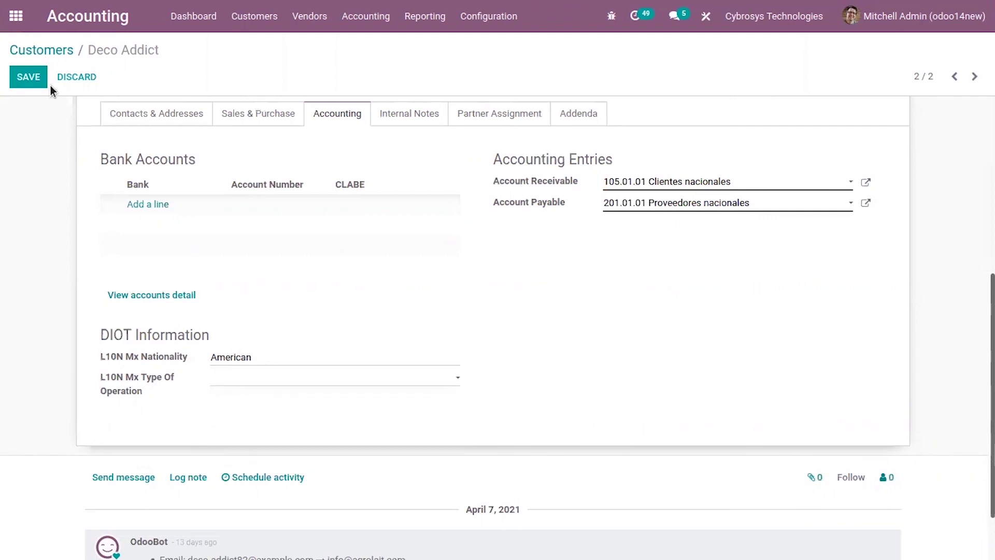
{"action": "left_click", "coordinate": [54, 50]}
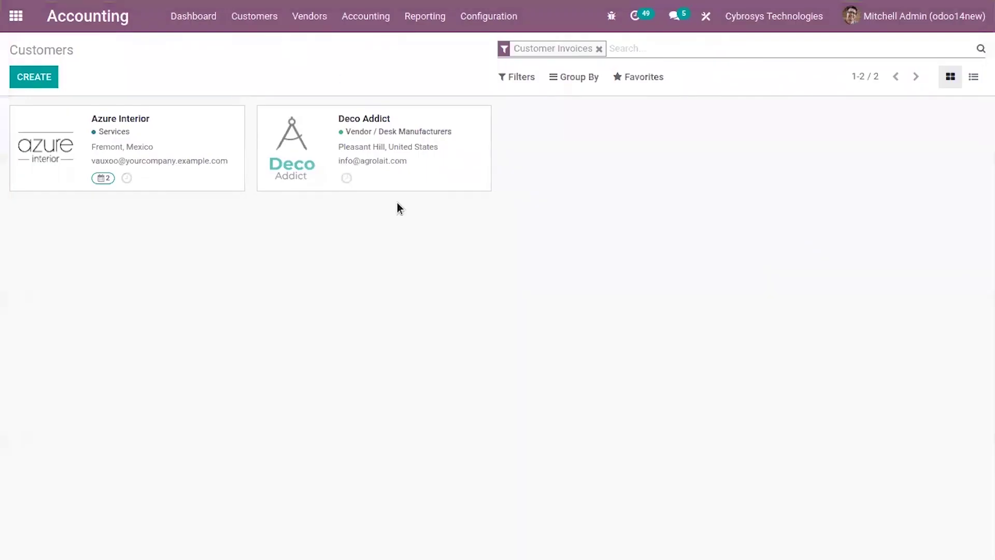
- Check the Reporting menu twice, then bring up the Accounting Configuration menu over the Customers list
{"action": "left_click", "coordinate": [425, 19]}
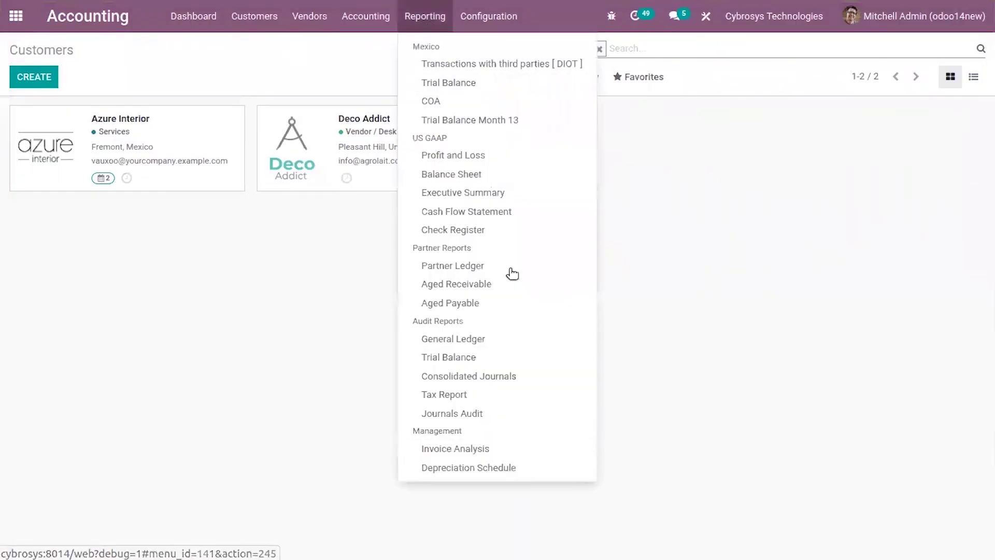
{"action": "left_click", "coordinate": [386, 44]}
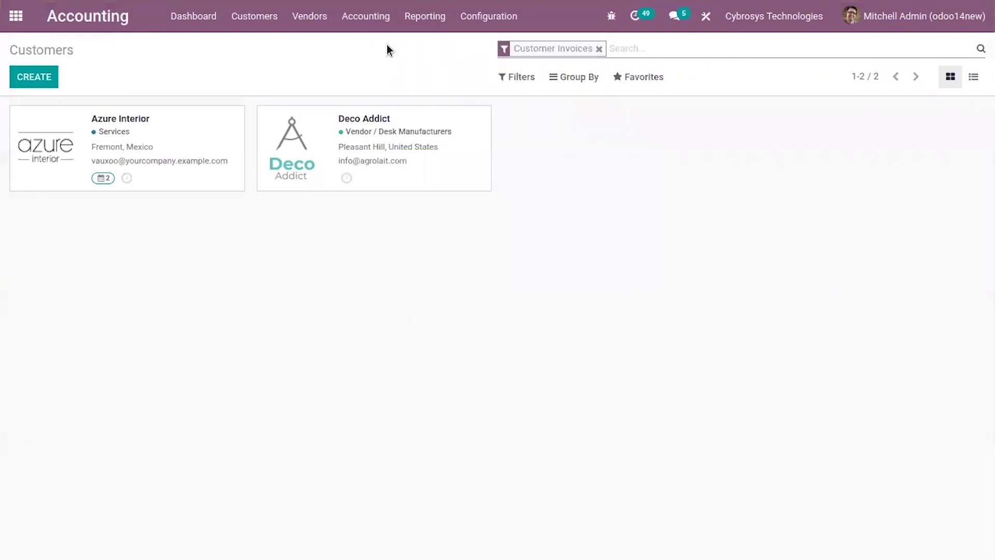
{"action": "left_click", "coordinate": [442, 21]}
{"action": "left_click", "coordinate": [303, 66]}
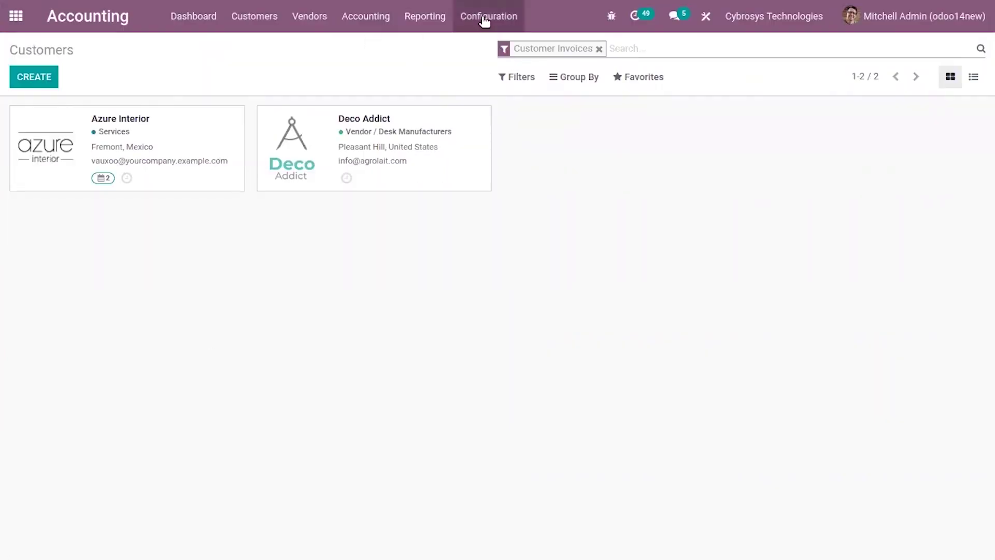
{"action": "left_click", "coordinate": [484, 19]}
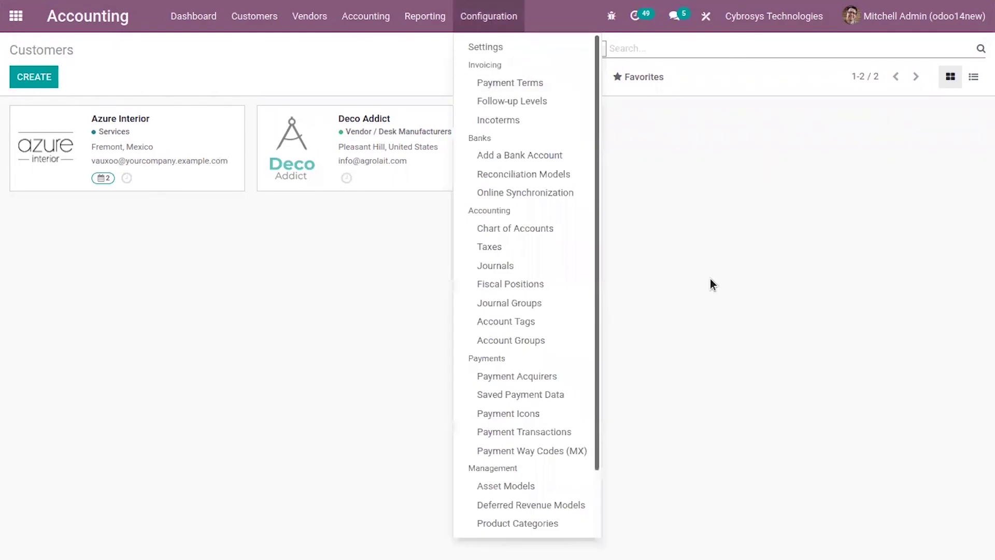